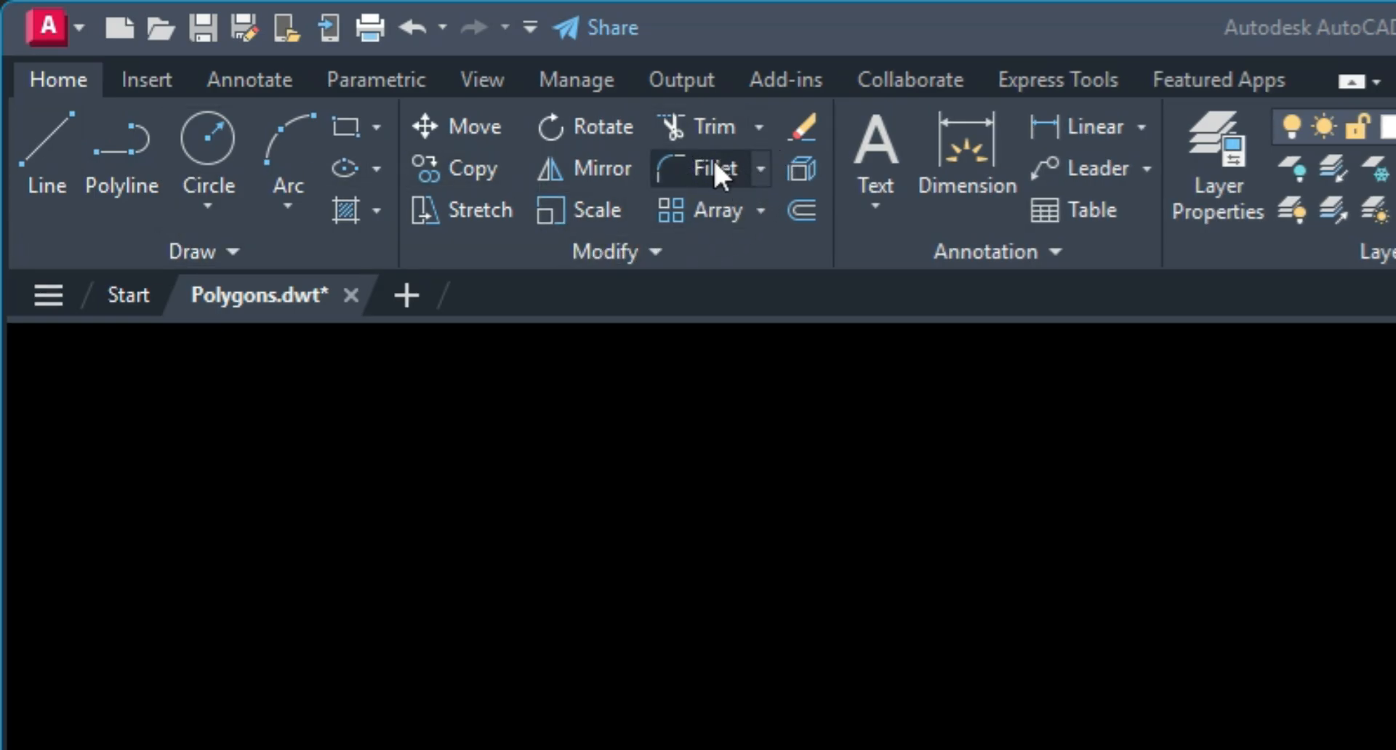
{"action": "left_click", "coordinate": [759, 169]}
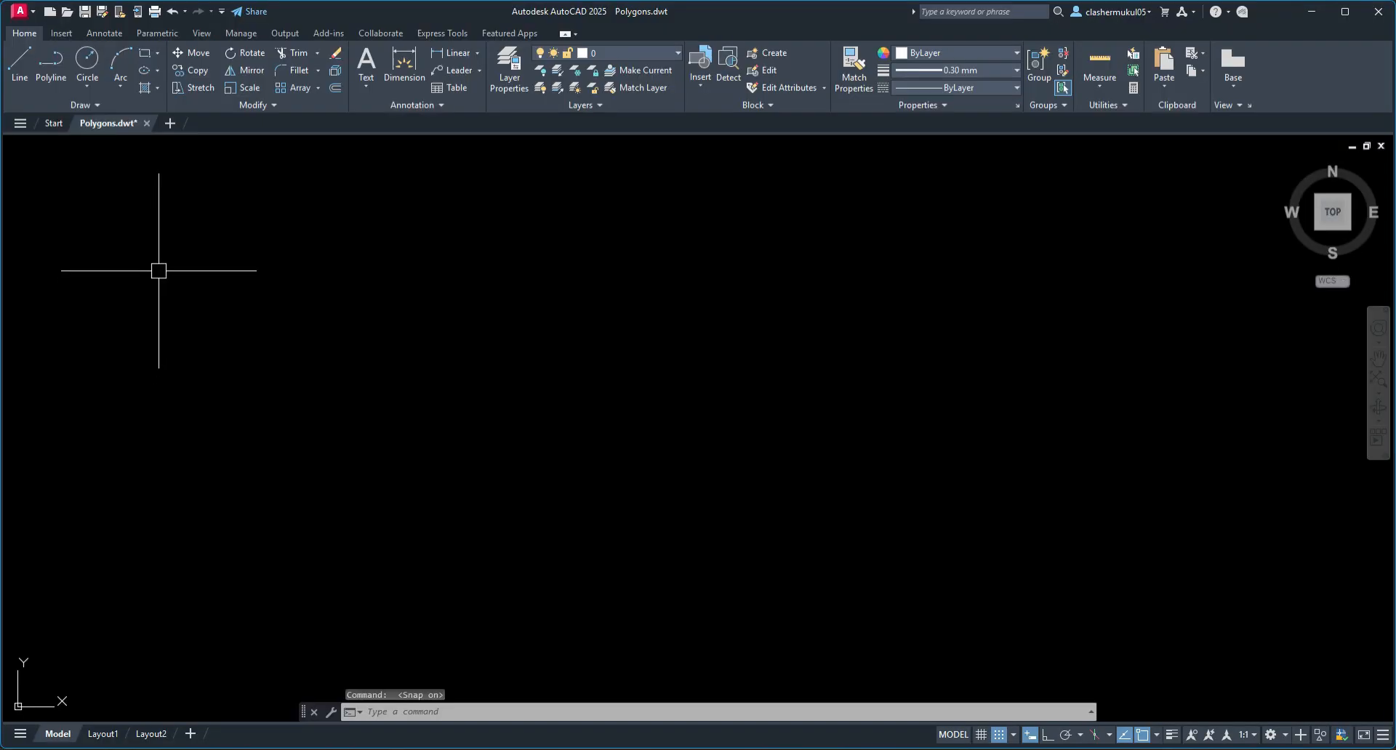
{"action": "left_click", "coordinate": [181, 279]}
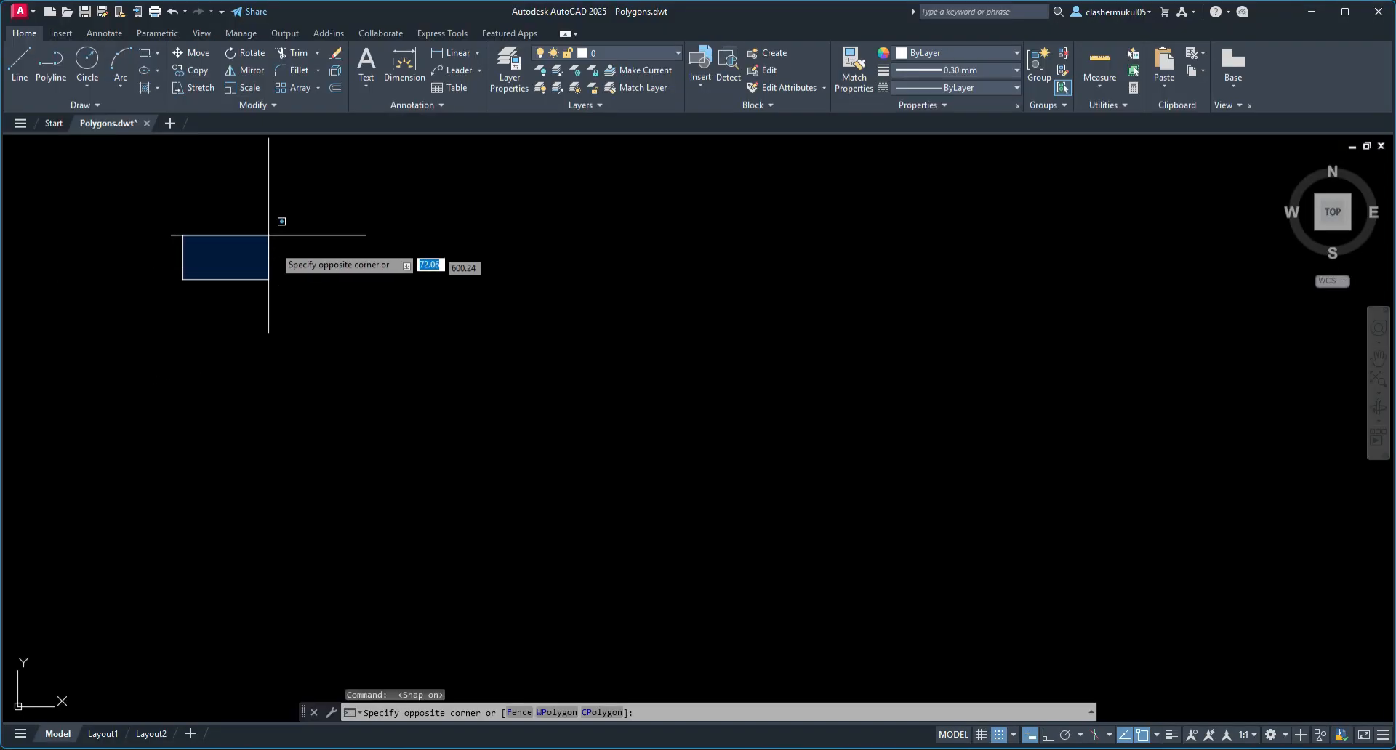
{"action": "left_click", "coordinate": [189, 292]}
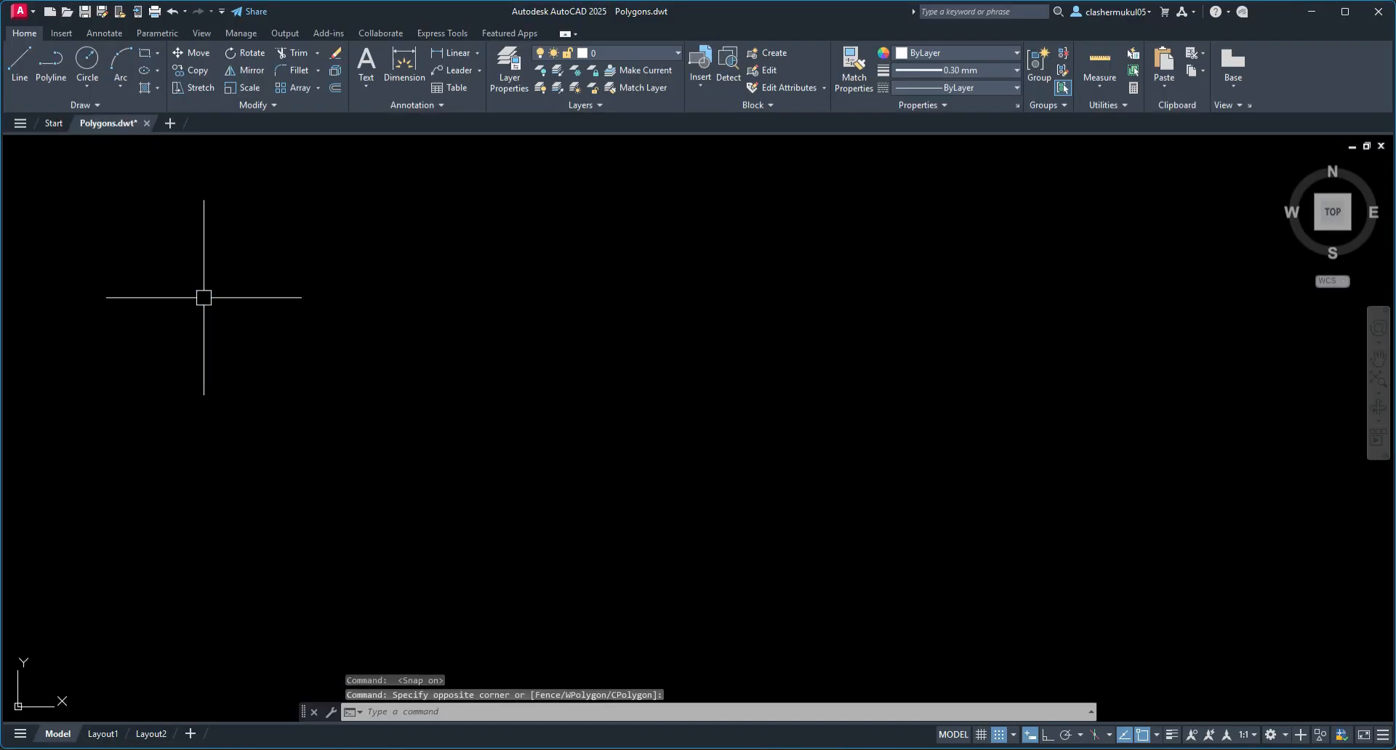
Draw a freehand horizontal rectangle in the upper-left area of the empty drawing
{"action": "left_click", "coordinate": [143, 57]}
{"action": "left_click", "coordinate": [182, 247]}
{"action": "left_click", "coordinate": [482, 408]}
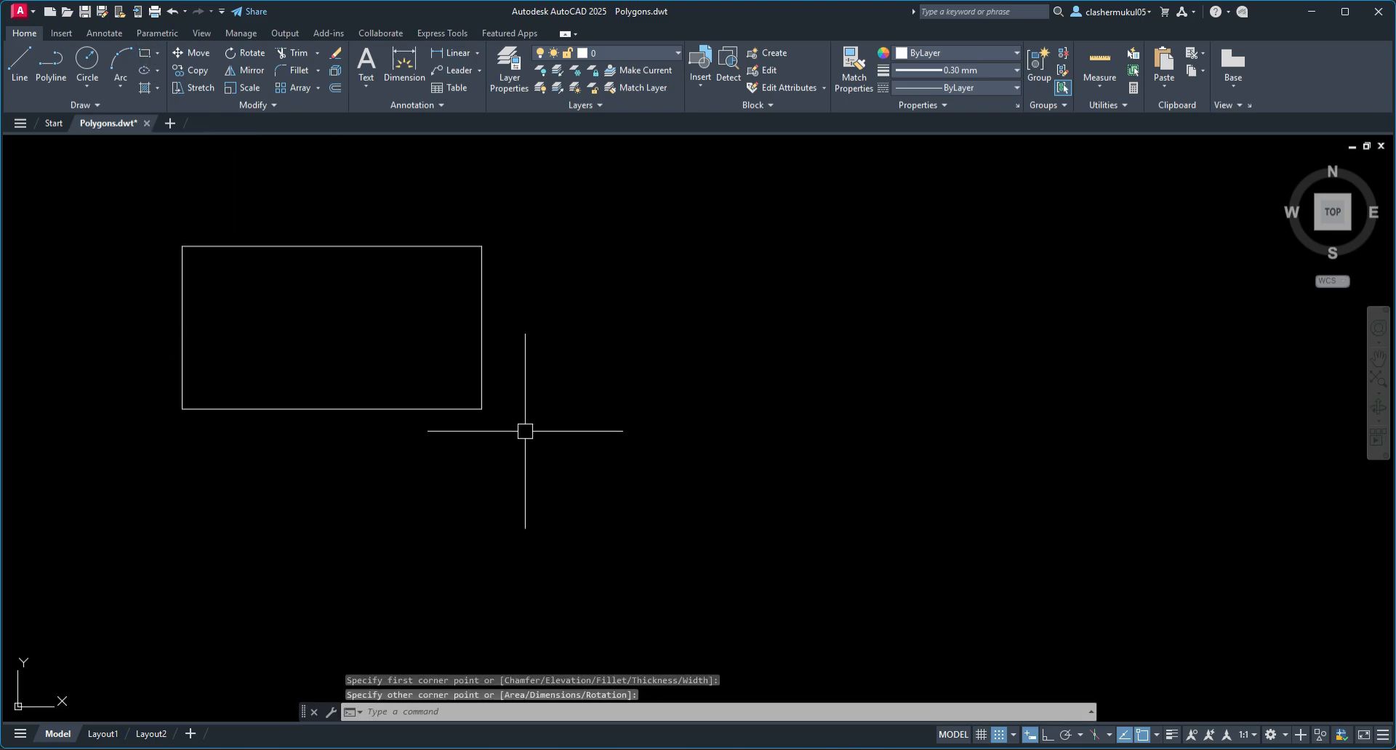
{"action": "left_click", "coordinate": [143, 53]}
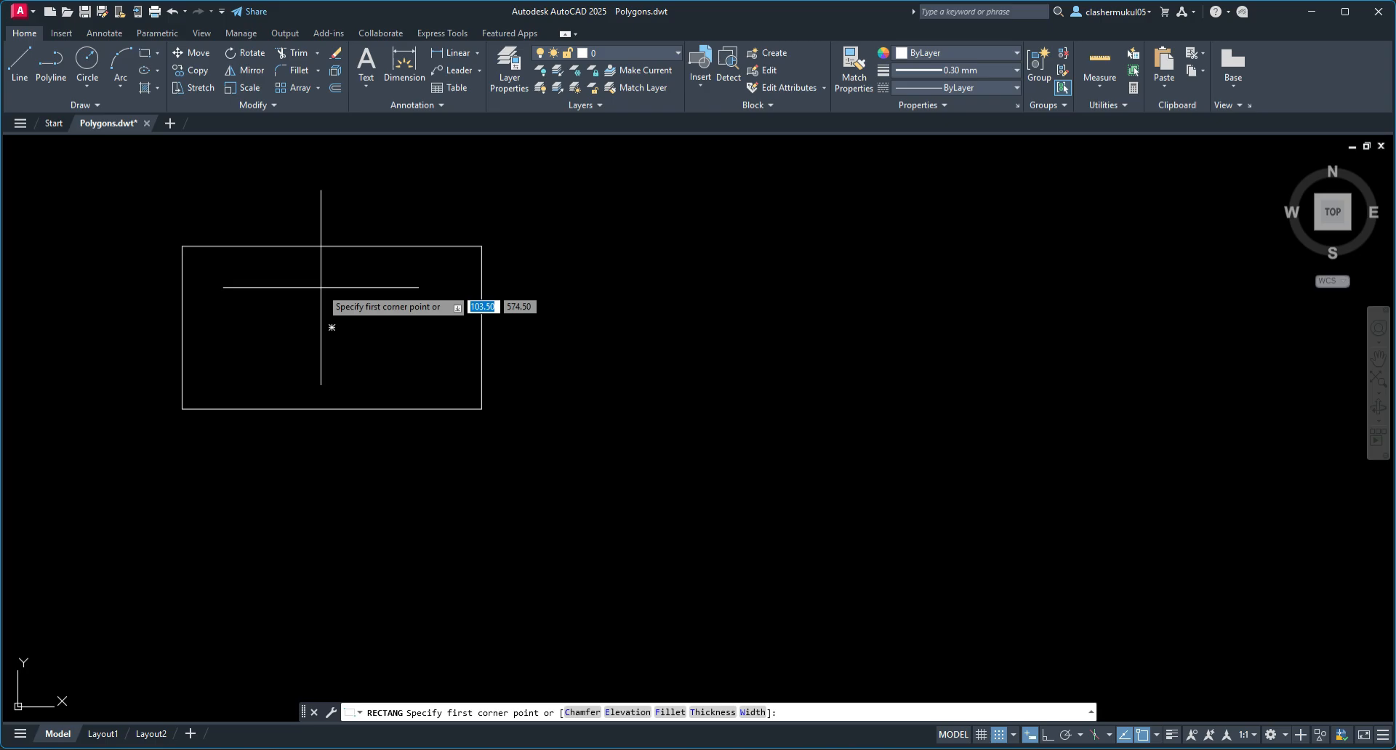
{"action": "key", "text": "Escape"}
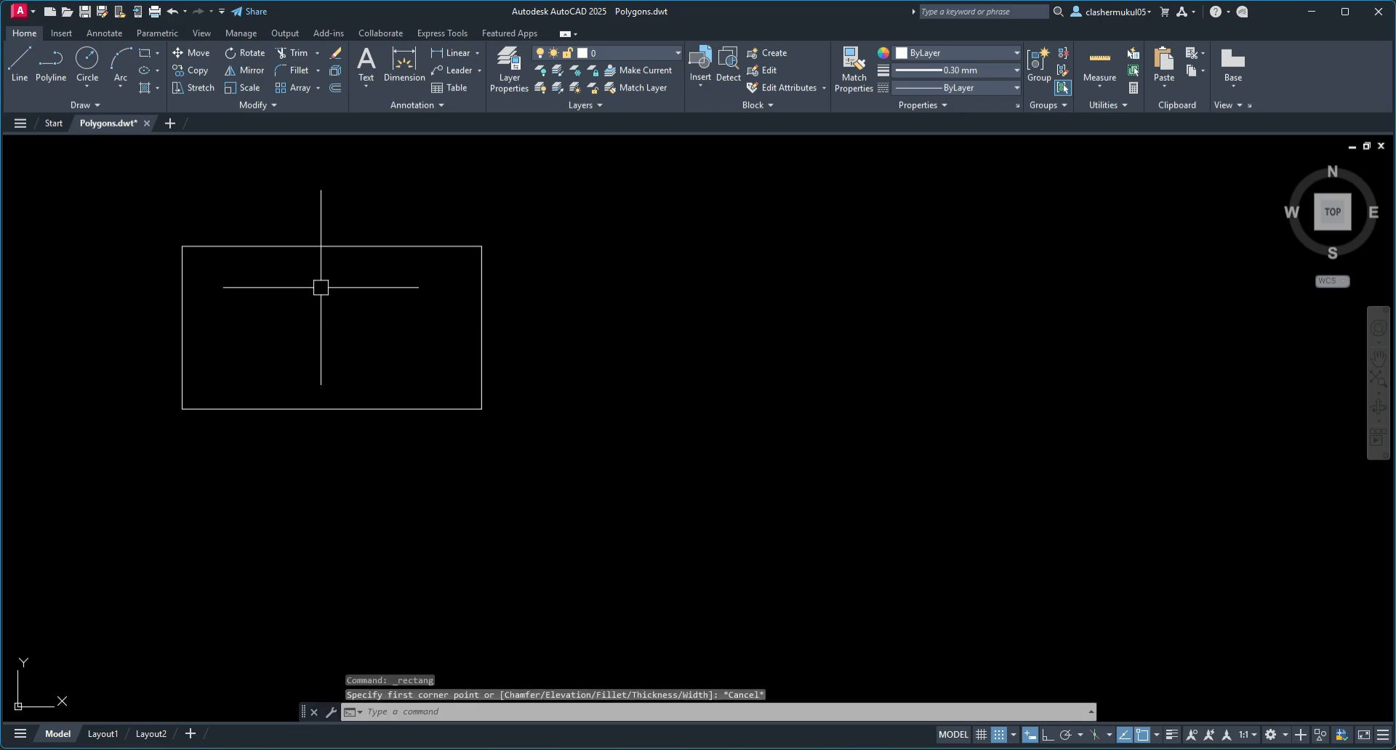
Fillet the rectangle's upper-left corner with a radius of 1
{"action": "left_click", "coordinate": [216, 246]}
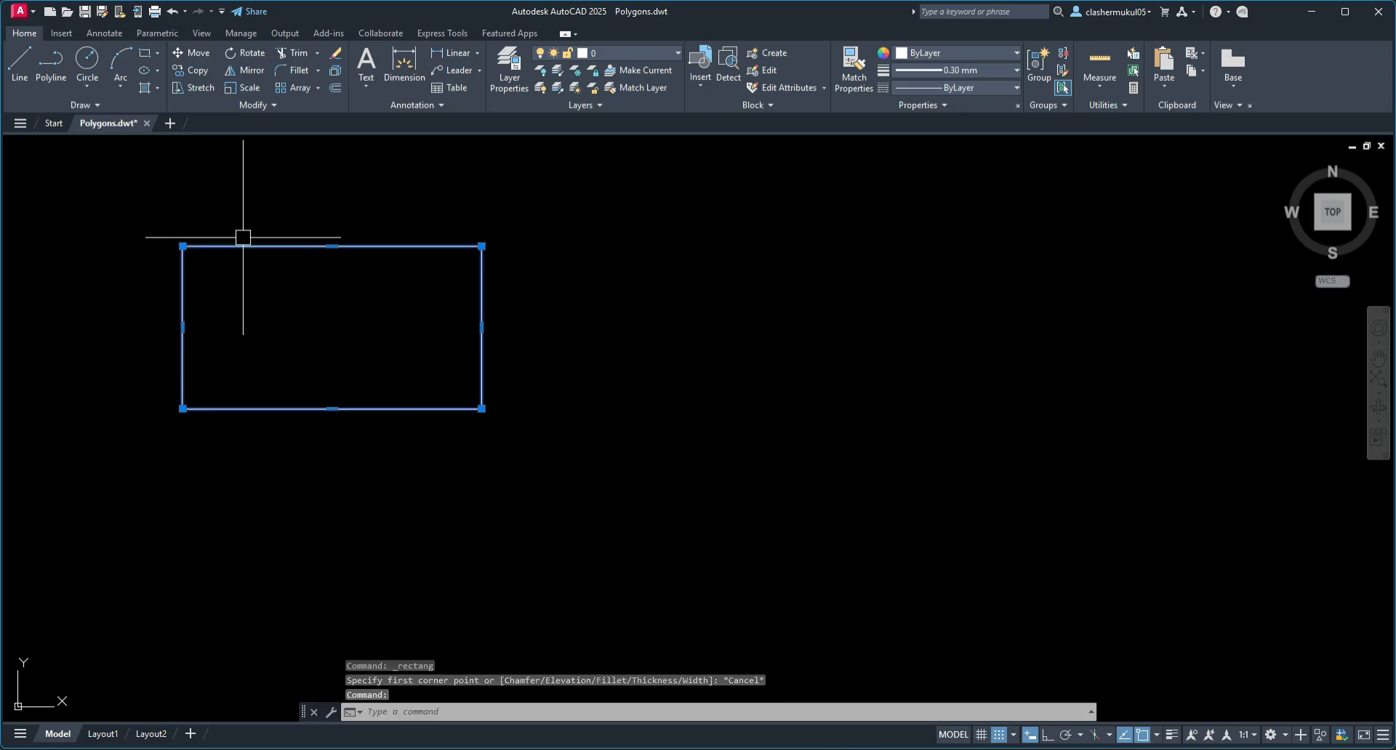
{"action": "left_click", "coordinate": [300, 70]}
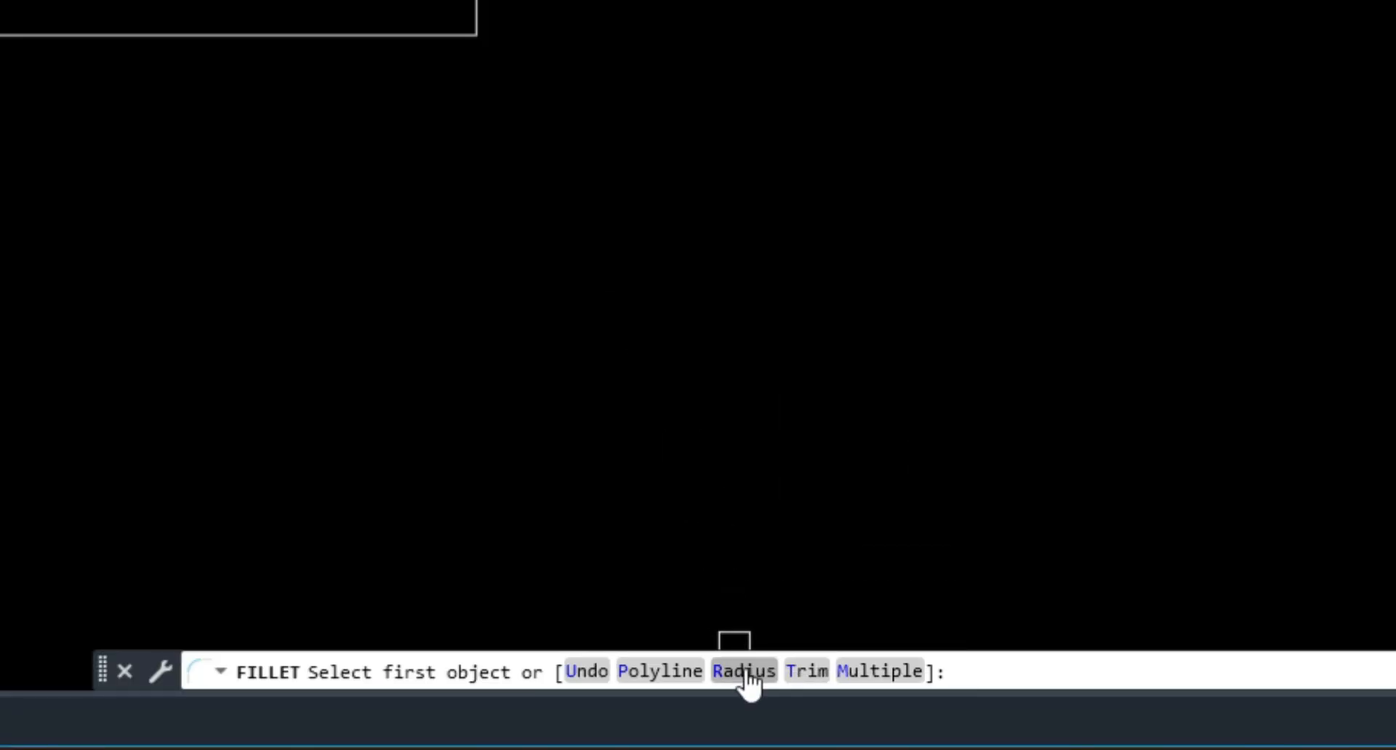
{"action": "left_click", "coordinate": [609, 711]}
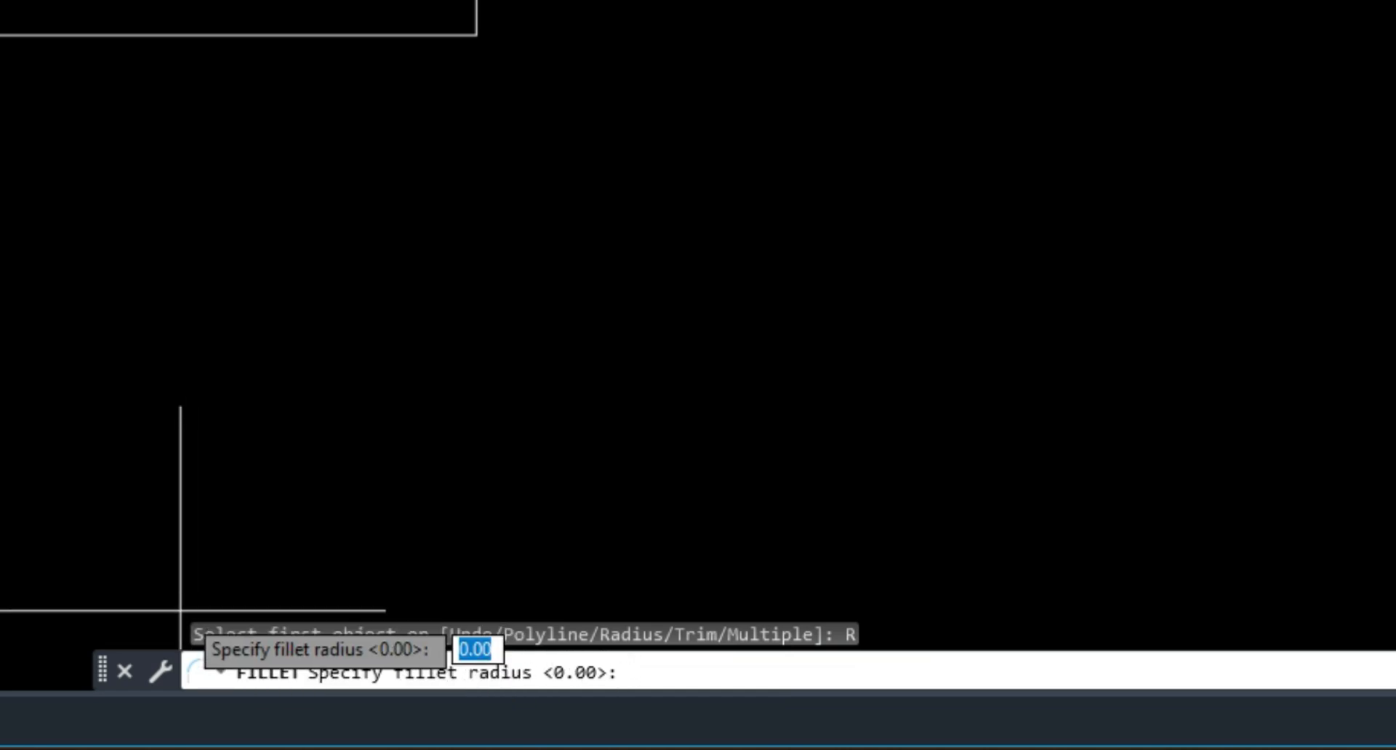
{"action": "left_click_drag", "start_coordinate": [173, 652], "coordinate": [179, 602]}
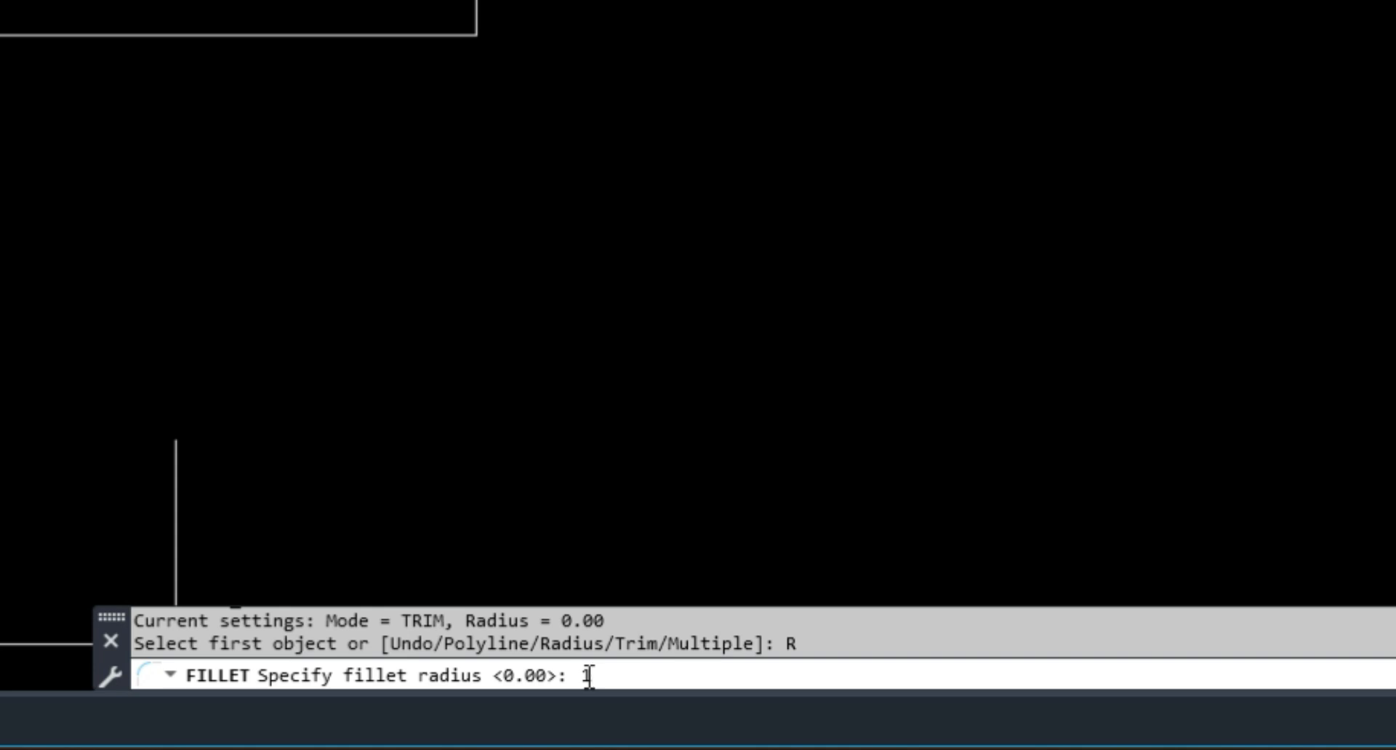
{"action": "key", "text": "Return"}
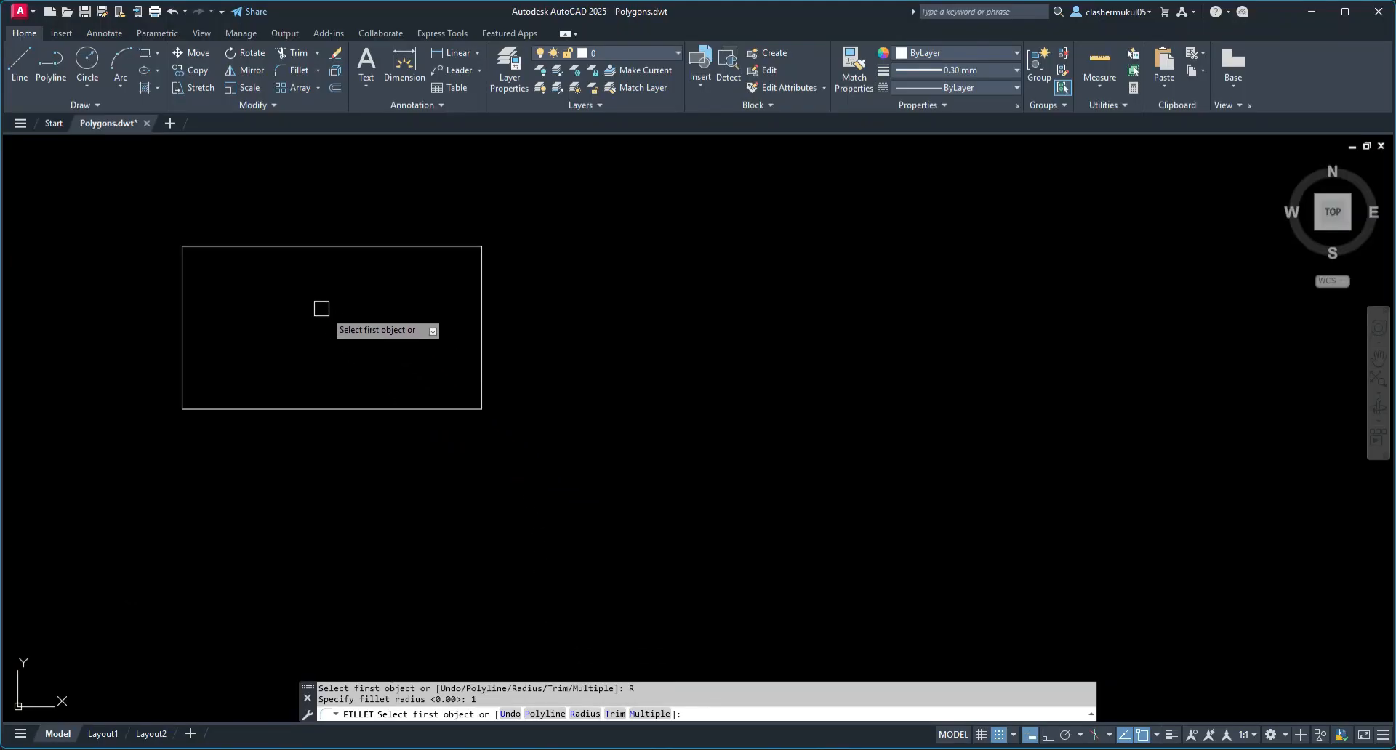
{"action": "left_click", "coordinate": [244, 246]}
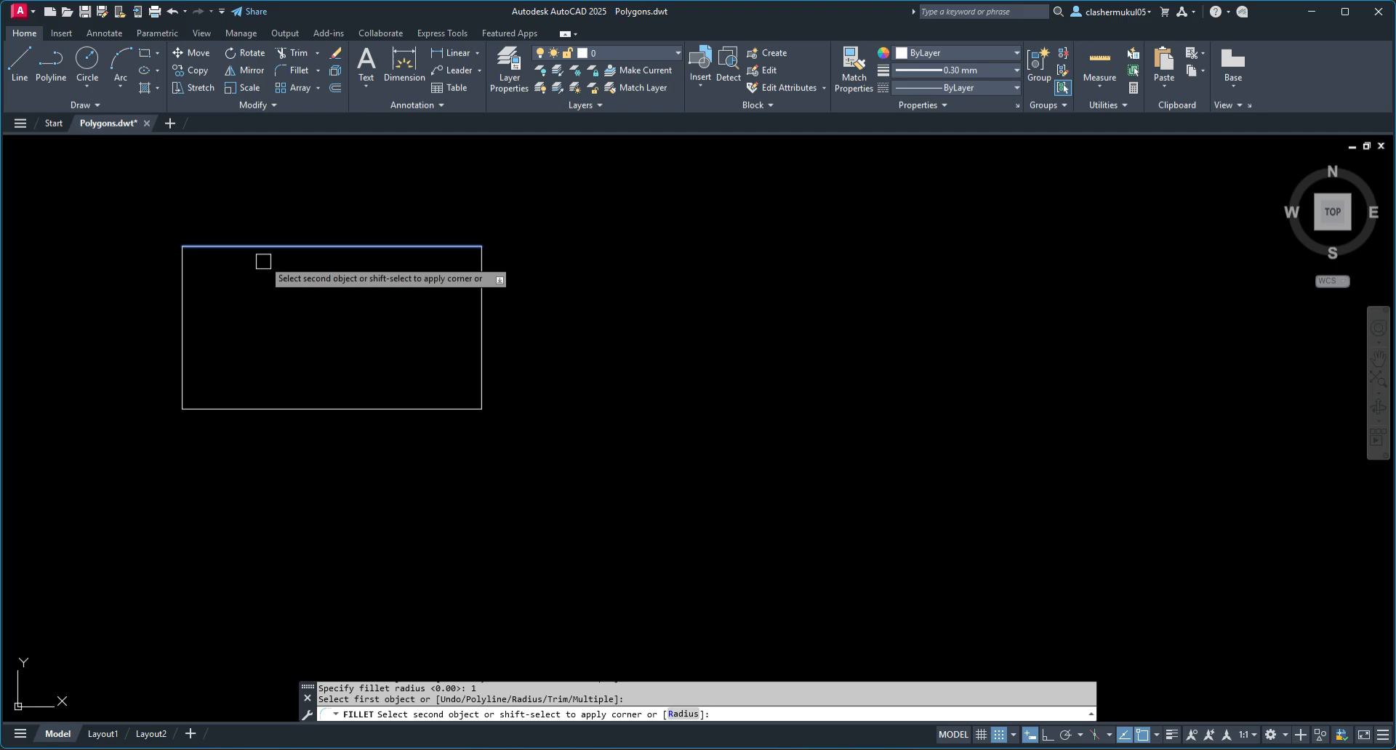
{"action": "left_click", "coordinate": [187, 294]}
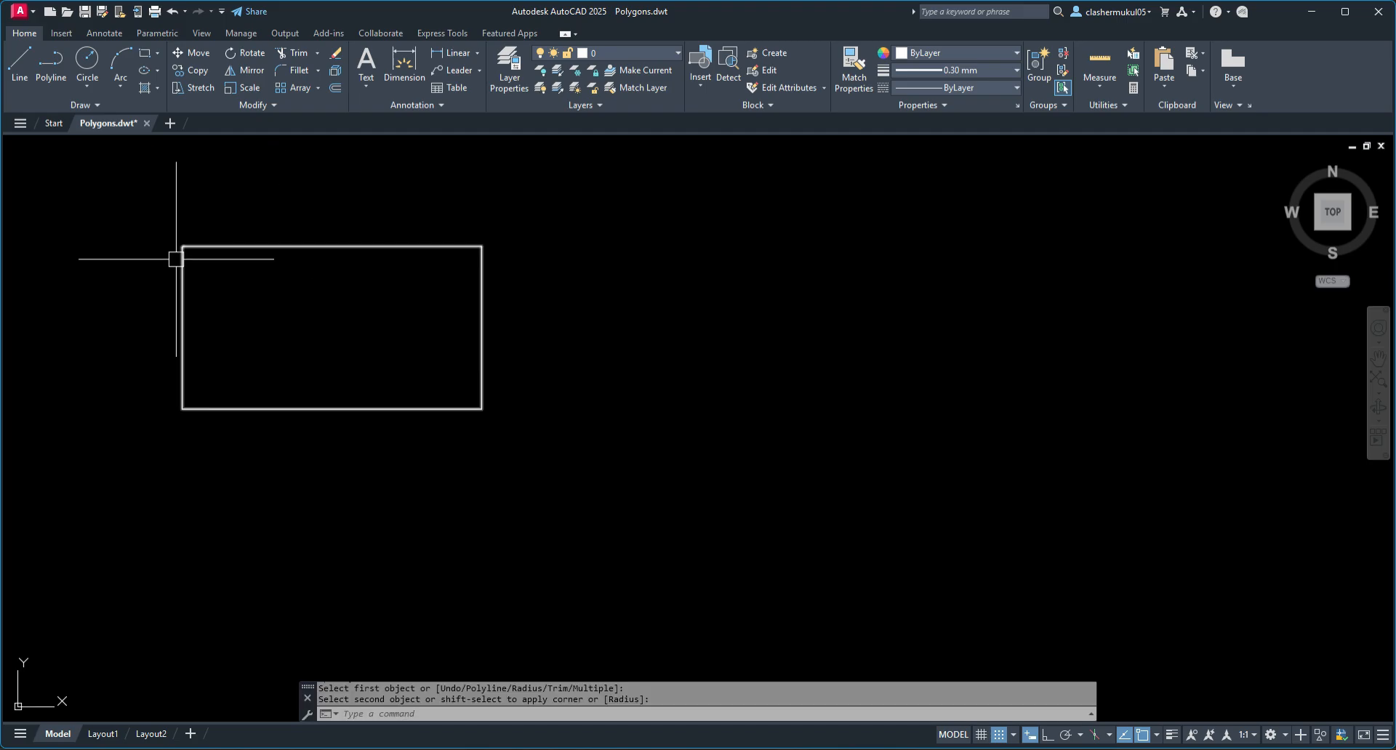
Examine the rounded upper-left corner of the rectangle up close and at full extent
{"action": "scroll", "coordinate": [178, 240], "scroll_direction": "up", "scroll_amount": 4}
{"action": "scroll", "coordinate": [156, 312], "scroll_direction": "up", "scroll_amount": 2}
{"action": "middle_click_drag", "start_coordinate": [242, 189], "coordinate": [243, 225]}
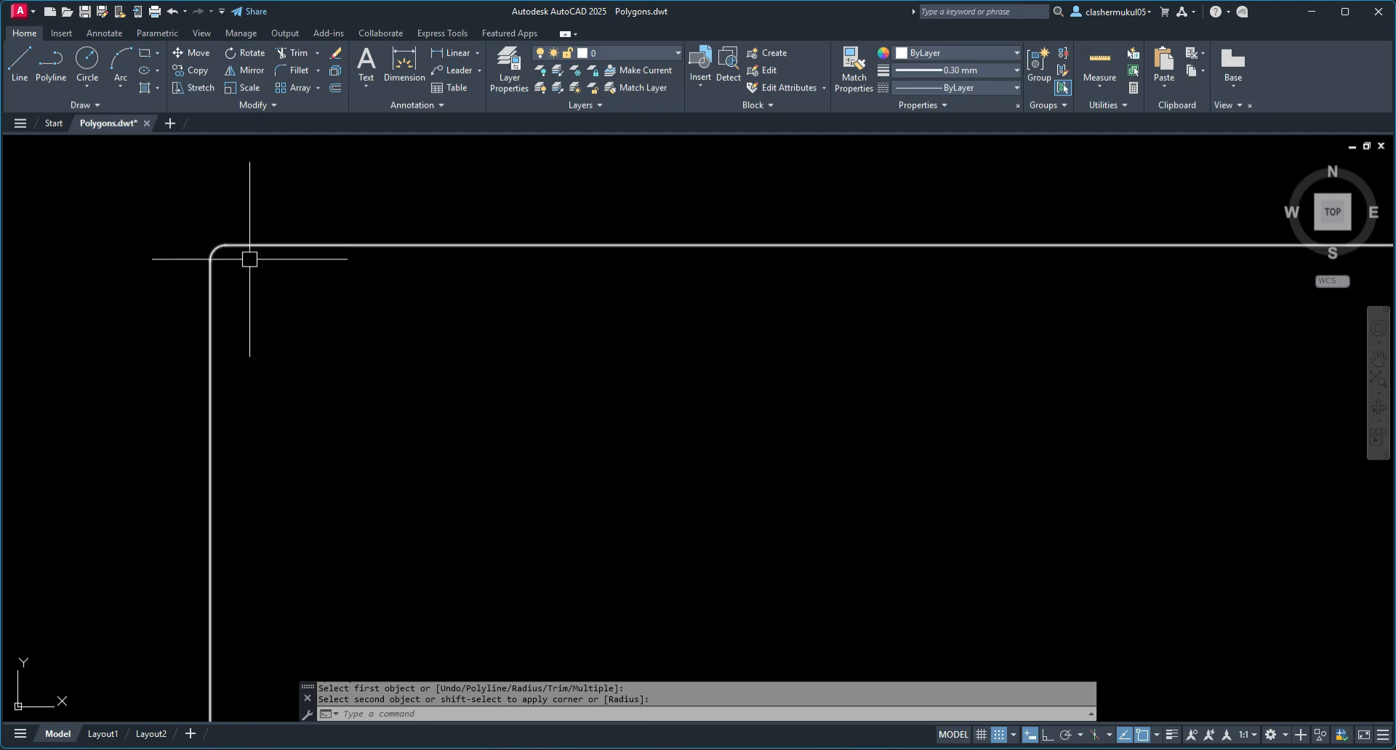
{"action": "scroll", "coordinate": [269, 279], "scroll_direction": "down", "scroll_amount": 4}
{"action": "middle_click_drag", "start_coordinate": [284, 292], "coordinate": [202, 240]}
{"action": "scroll", "coordinate": [249, 264], "scroll_direction": "down", "scroll_amount": 2}
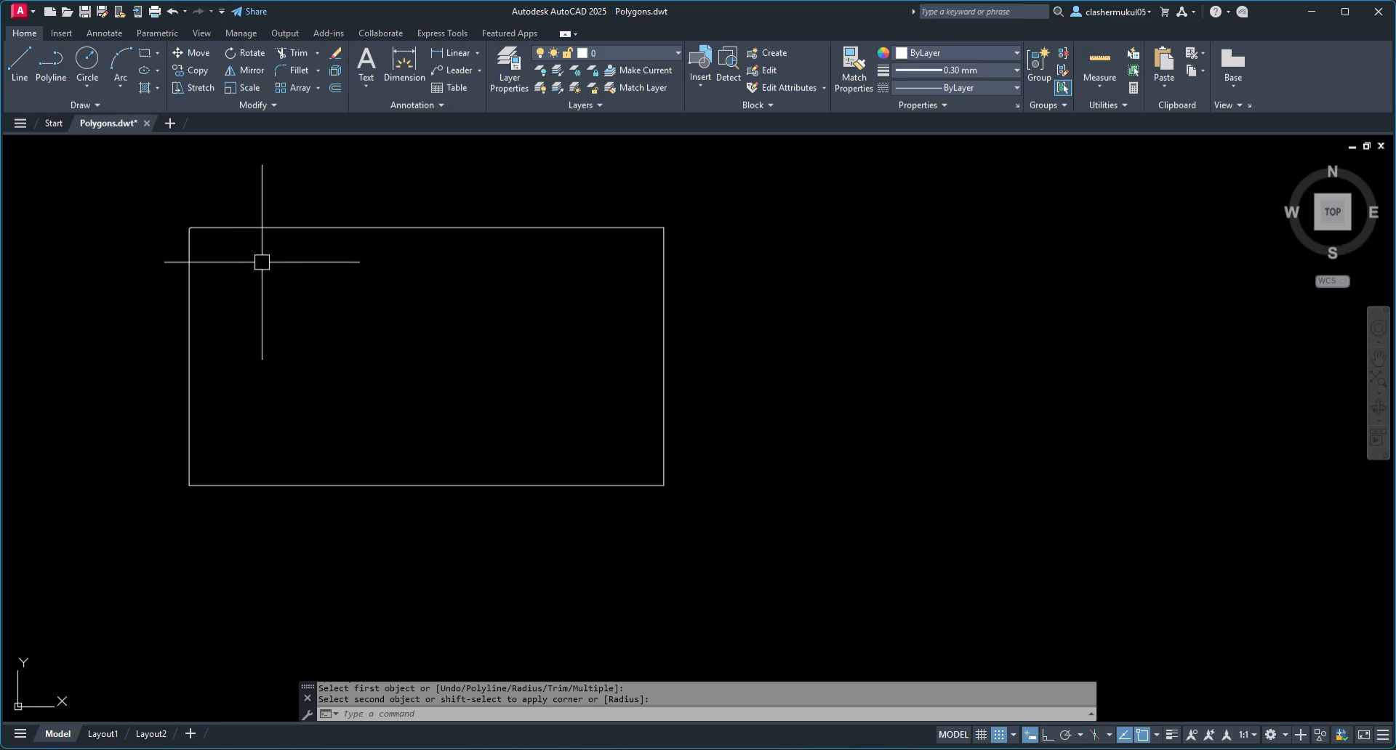
{"action": "scroll", "coordinate": [205, 236], "scroll_direction": "up", "scroll_amount": 2}
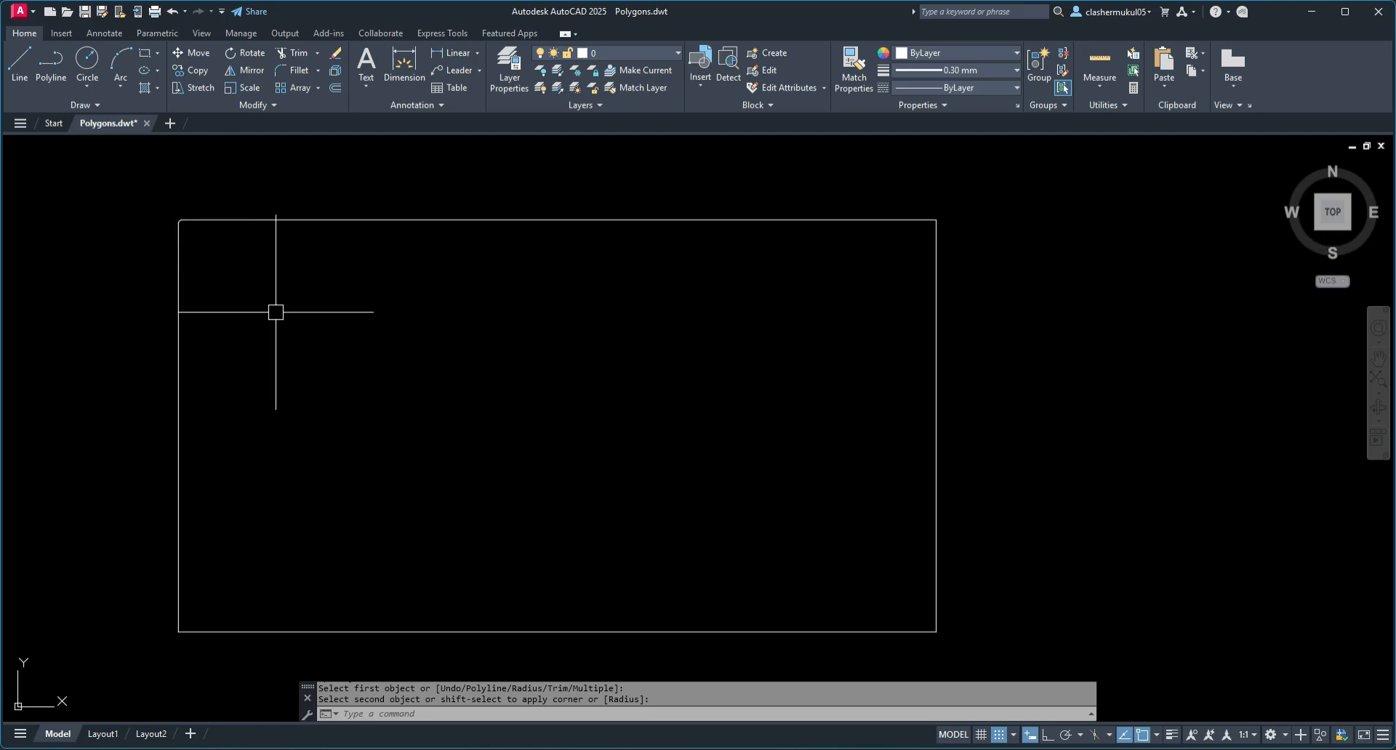
{"action": "scroll", "coordinate": [259, 399], "scroll_direction": "down", "scroll_amount": 3}
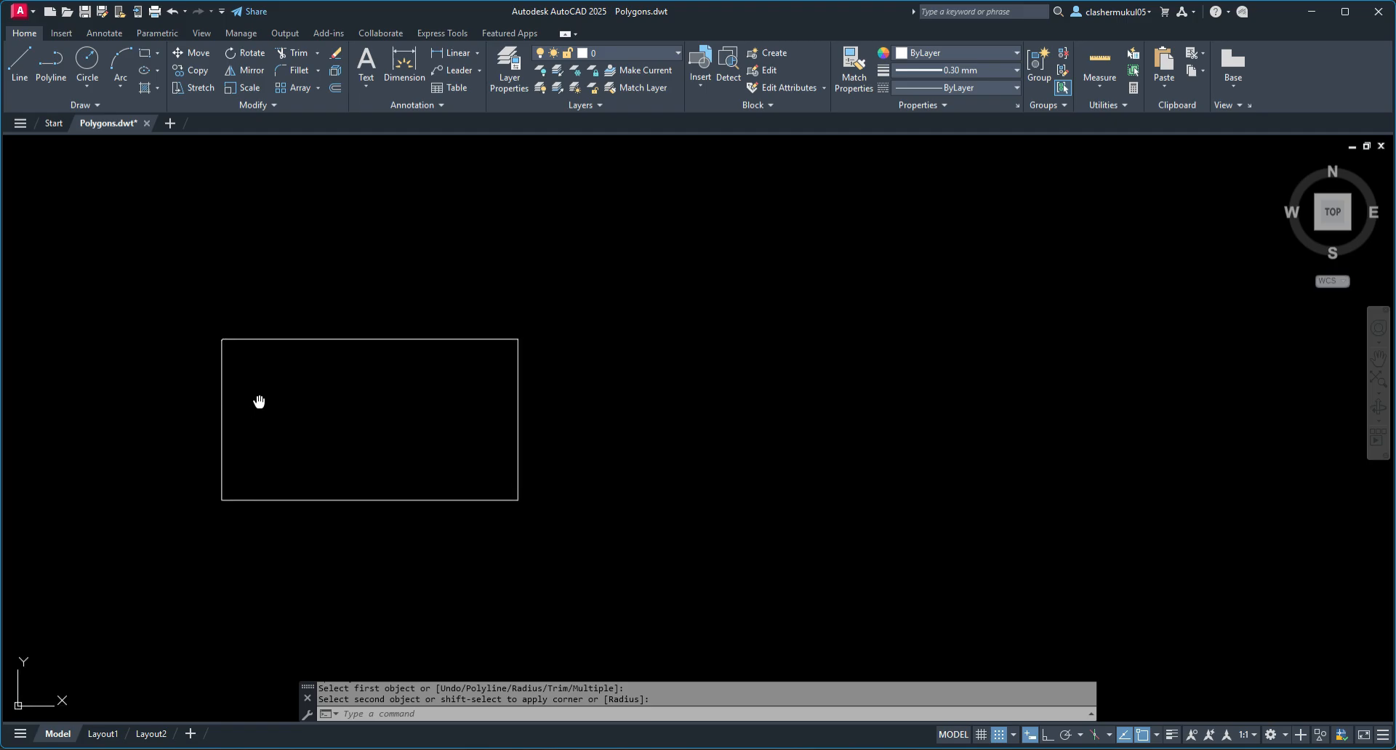
Fillet the rectangle's upper-left corner again with a radius of 10
{"action": "middle_click_drag", "start_coordinate": [259, 399], "coordinate": [188, 296]}
{"action": "scroll", "coordinate": [178, 274], "scroll_direction": "up", "scroll_amount": 2}
{"action": "key", "text": "Return"}
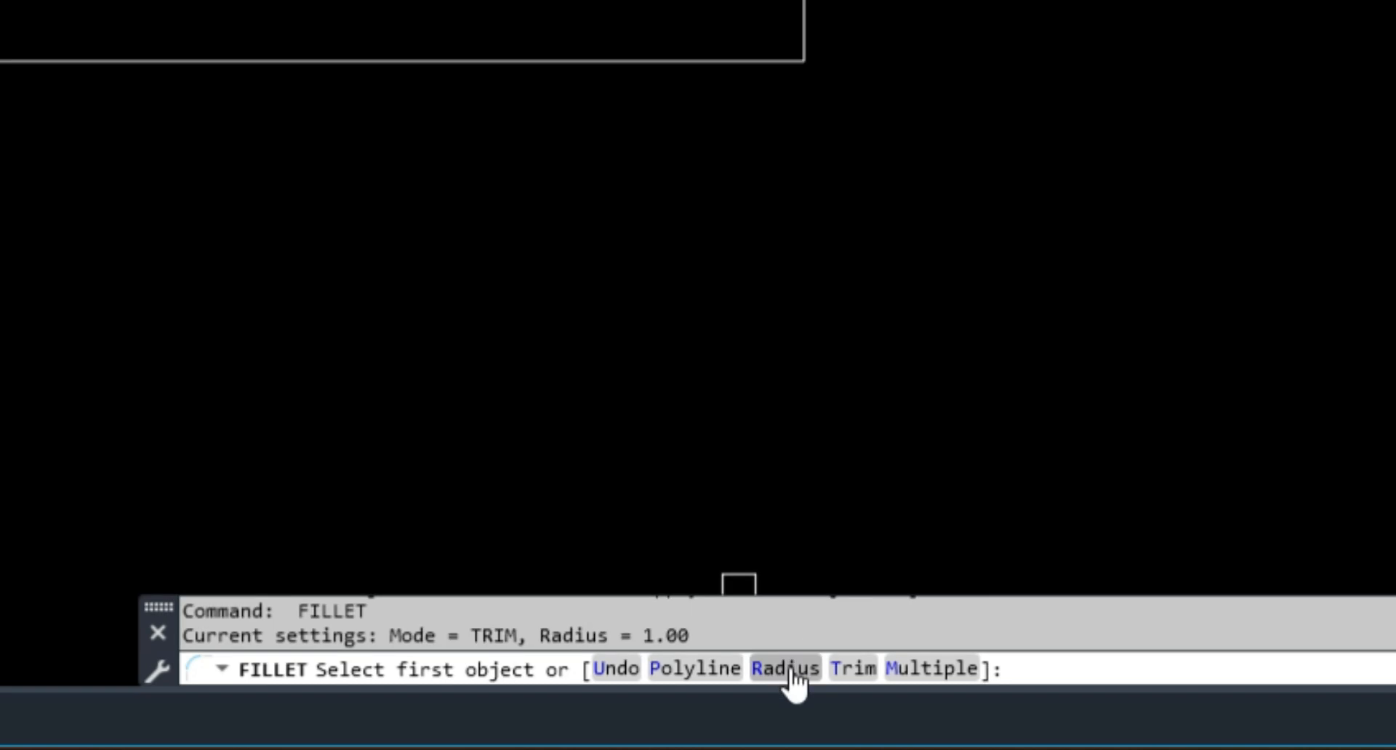
{"action": "left_click", "coordinate": [787, 669]}
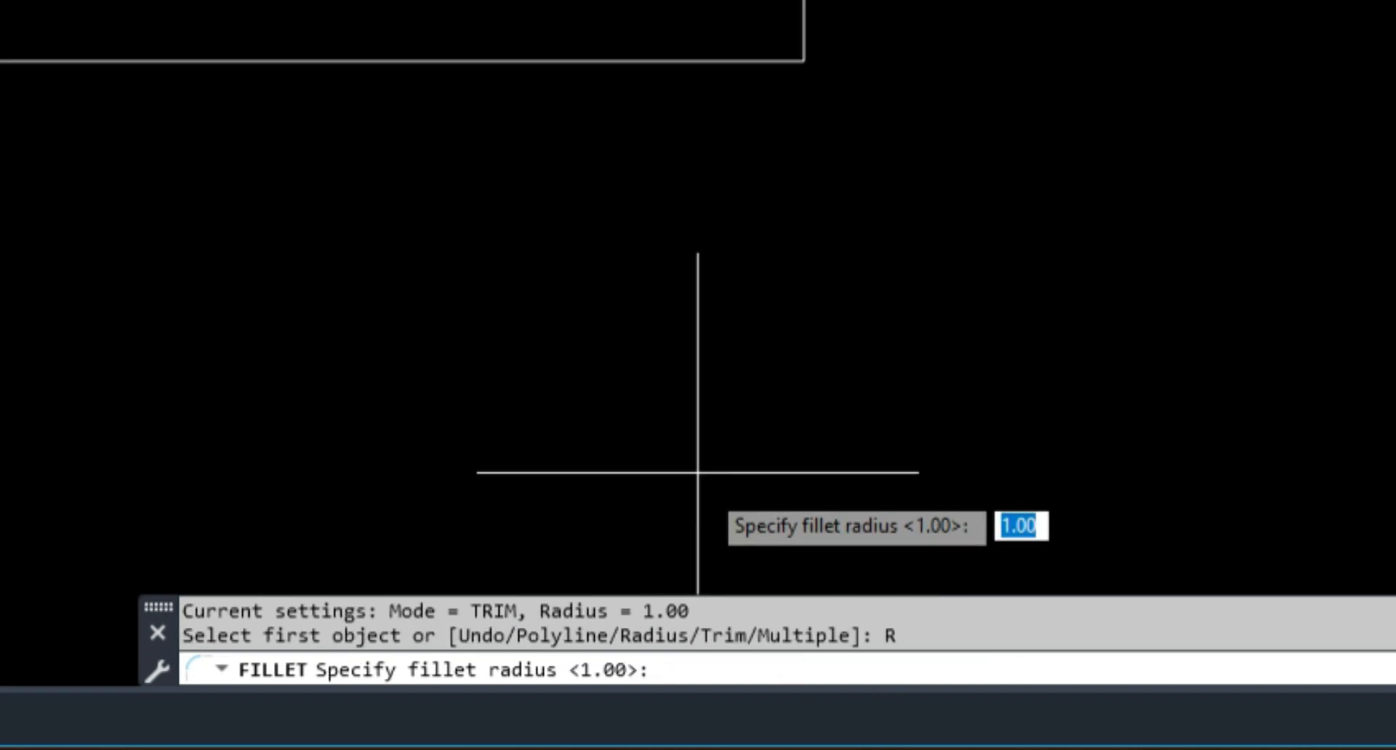
{"action": "left_click", "coordinate": [670, 667]}
{"action": "type", "text": "10"}
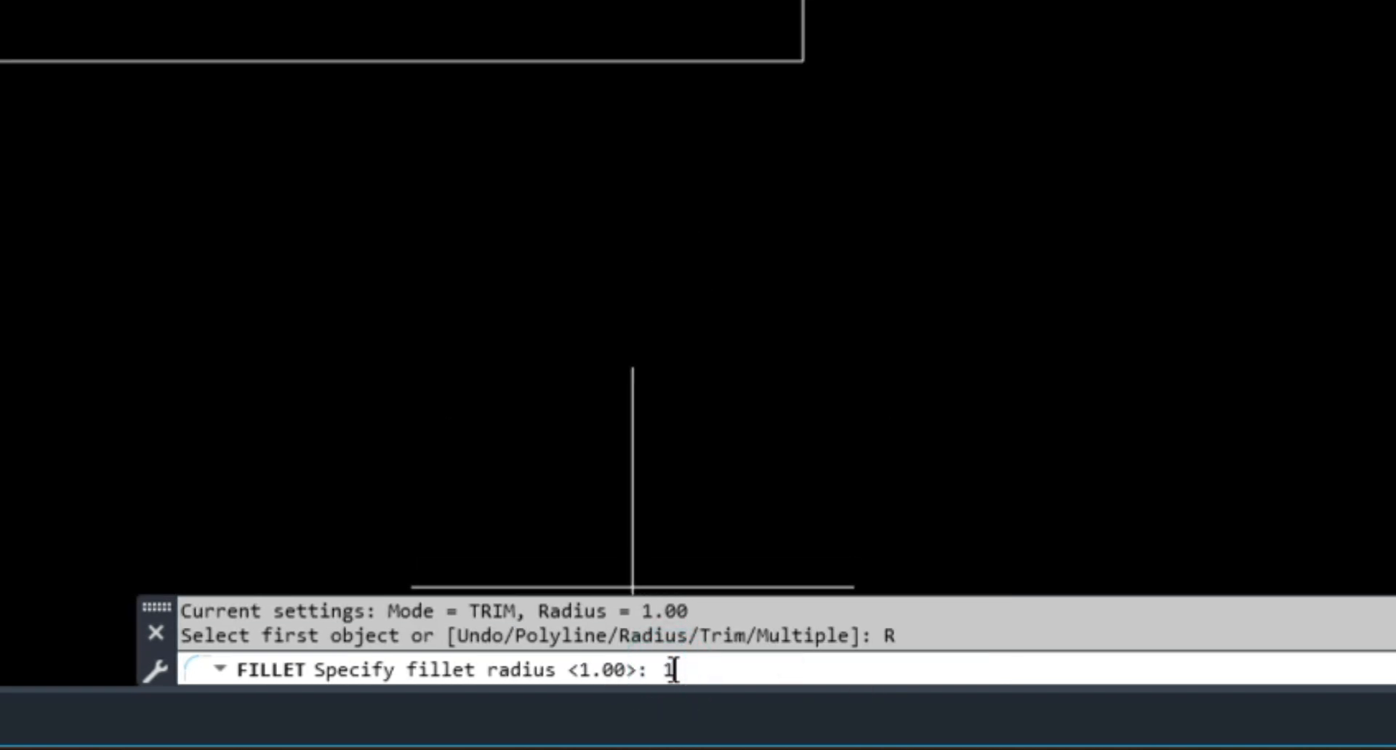
{"action": "key", "text": "Return"}
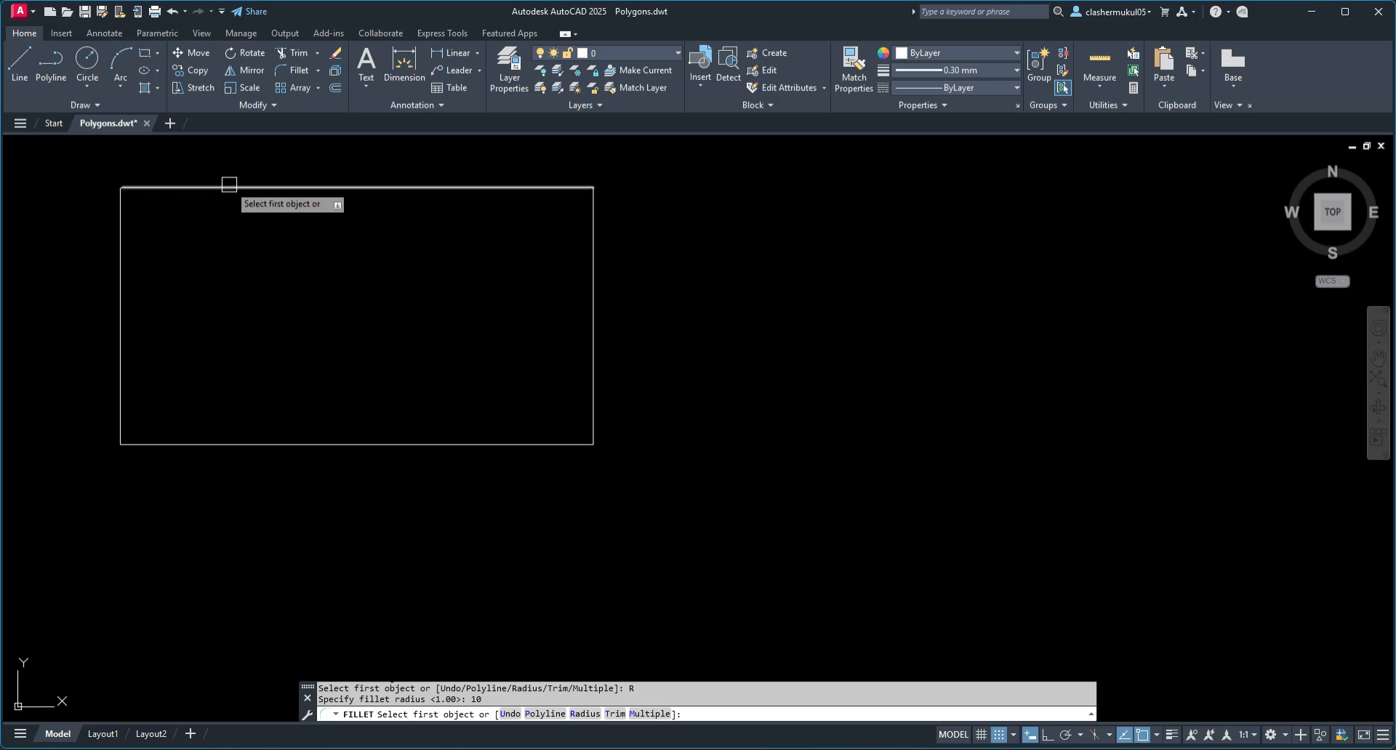
{"action": "left_click", "coordinate": [229, 184]}
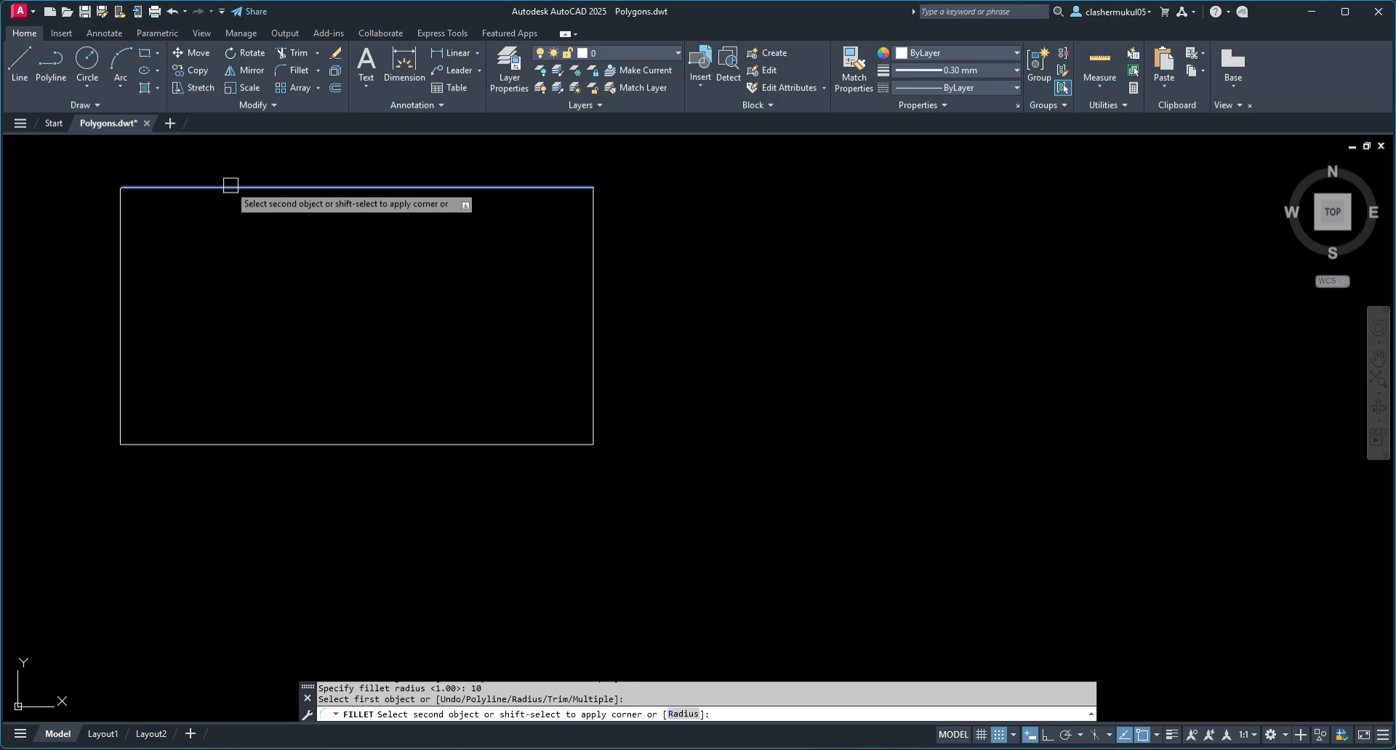
{"action": "left_click", "coordinate": [128, 270]}
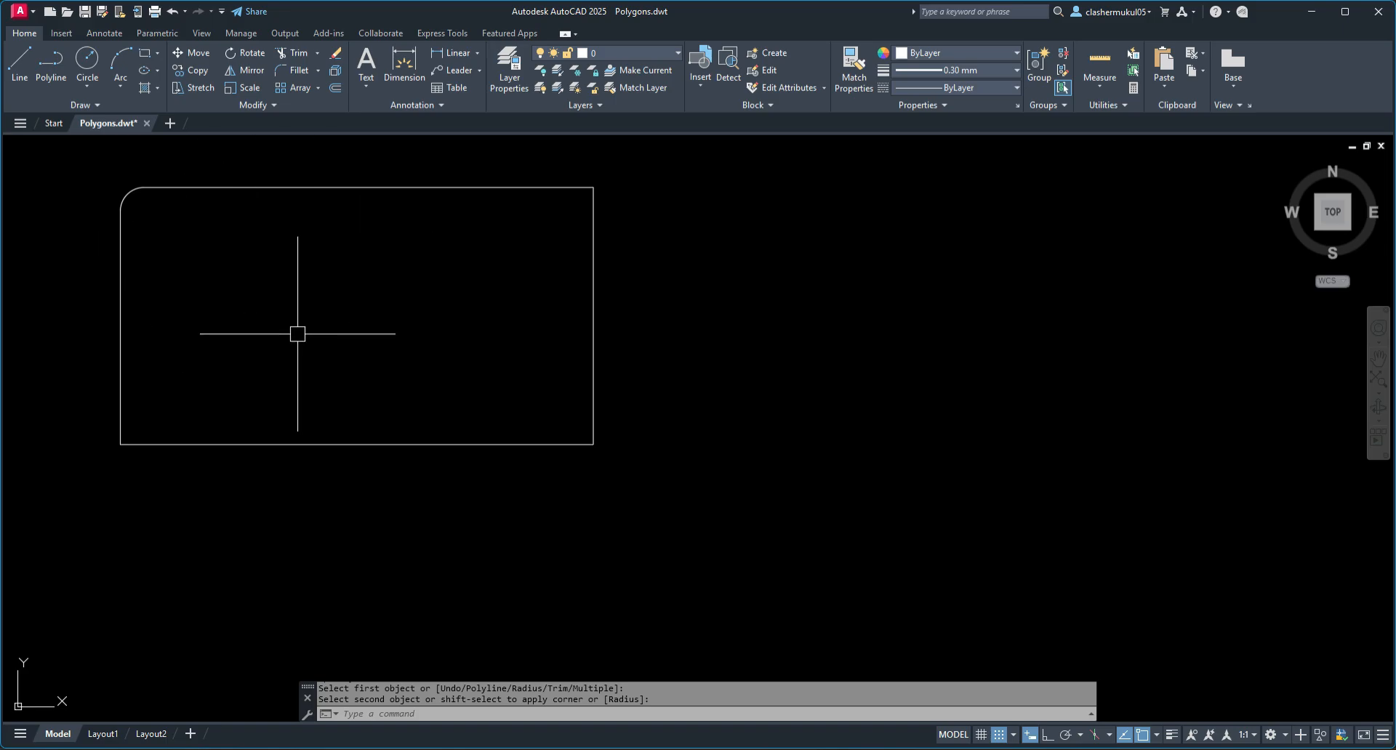
Turn off the grid snap
{"action": "key", "text": "F9"}
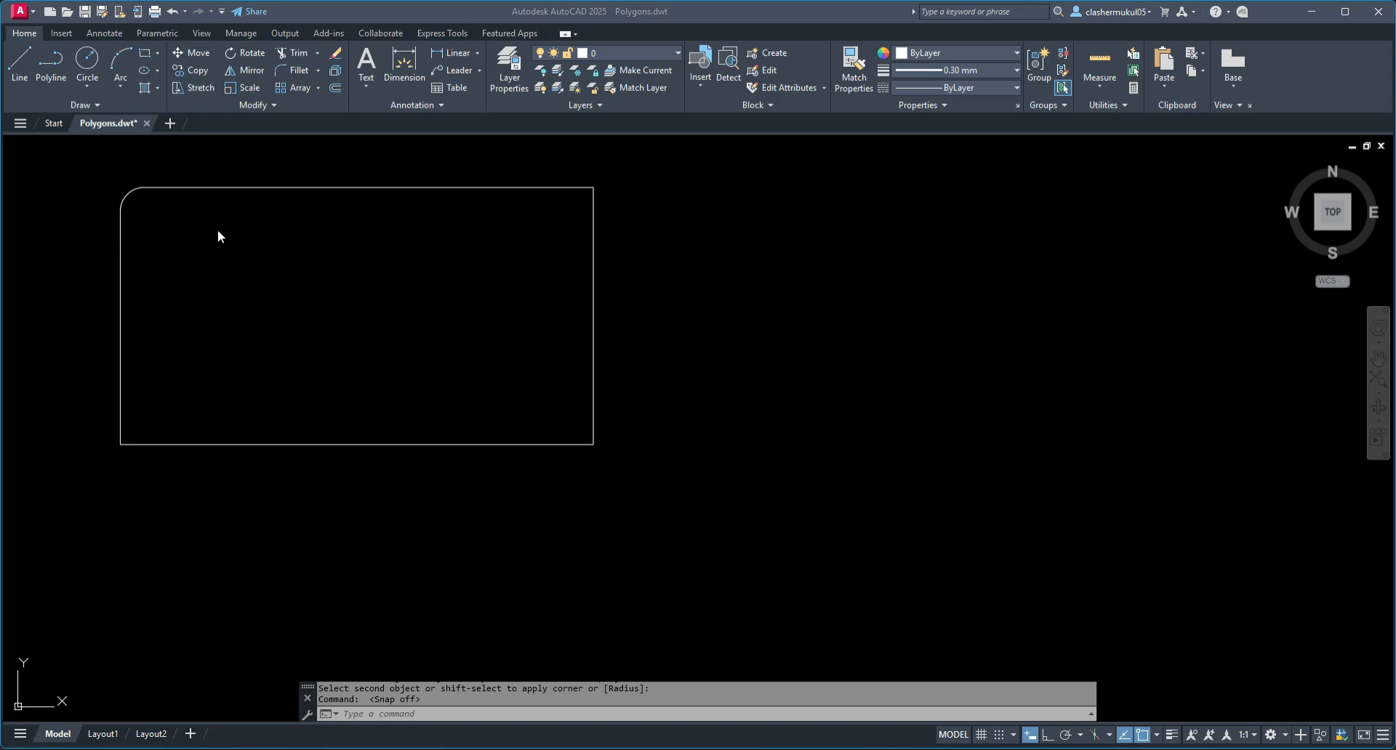
{"action": "left_click", "coordinate": [302, 327]}
{"action": "left_click", "coordinate": [266, 238]}
{"action": "key", "text": "Delete"}
Fillet the rectangle's three remaining corners in one run with the Multiple option, keeping the radius of 10
{"action": "left_click", "coordinate": [297, 68]}
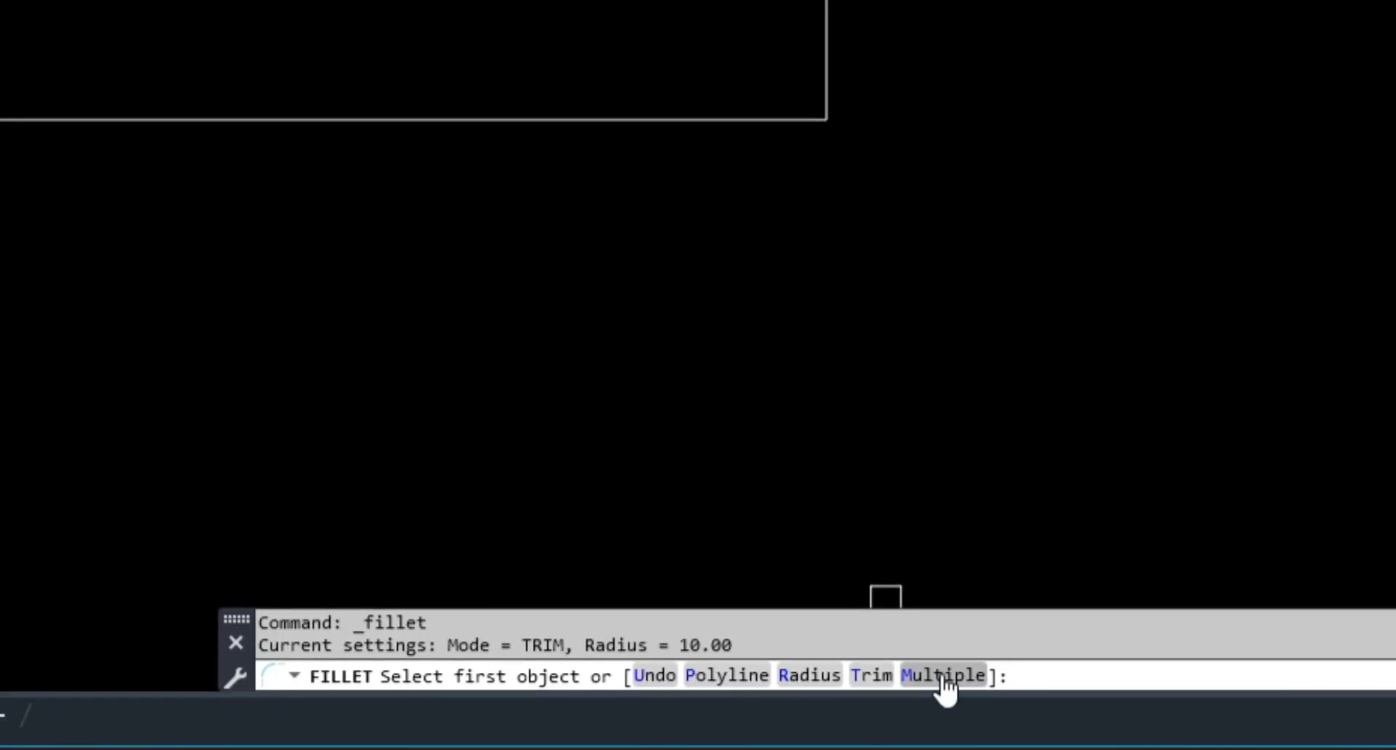
{"action": "left_click", "coordinate": [944, 677]}
{"action": "left_click", "coordinate": [115, 367]}
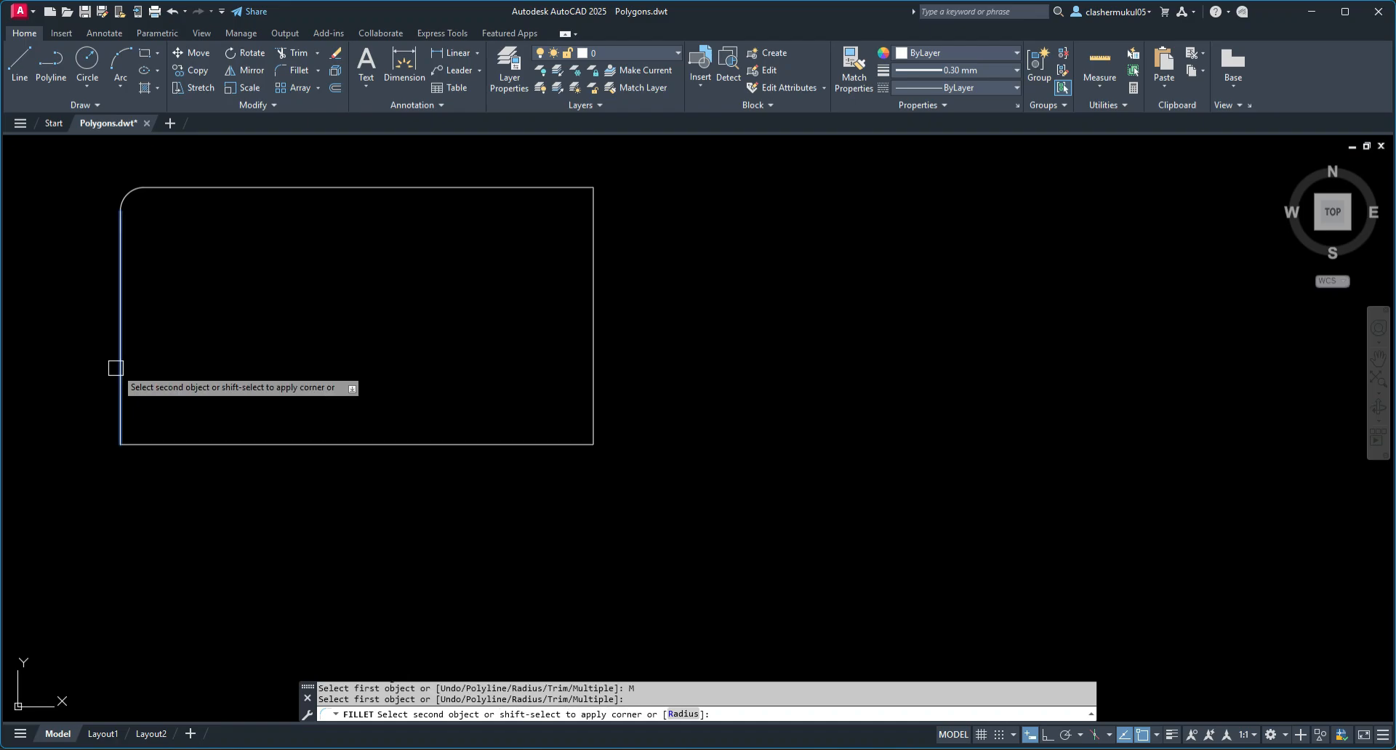
{"action": "left_click", "coordinate": [184, 443]}
{"action": "left_click", "coordinate": [591, 364]}
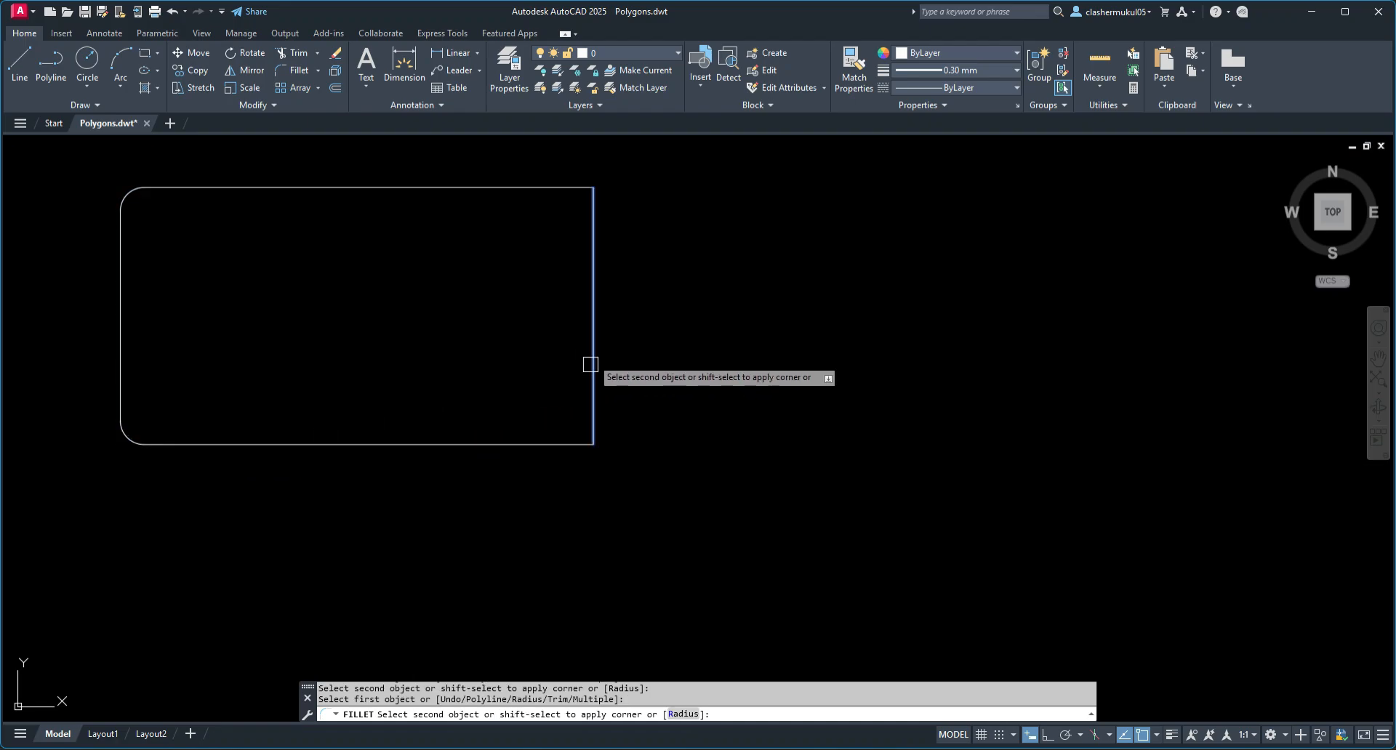
{"action": "left_click", "coordinate": [524, 443]}
{"action": "left_click", "coordinate": [540, 189]}
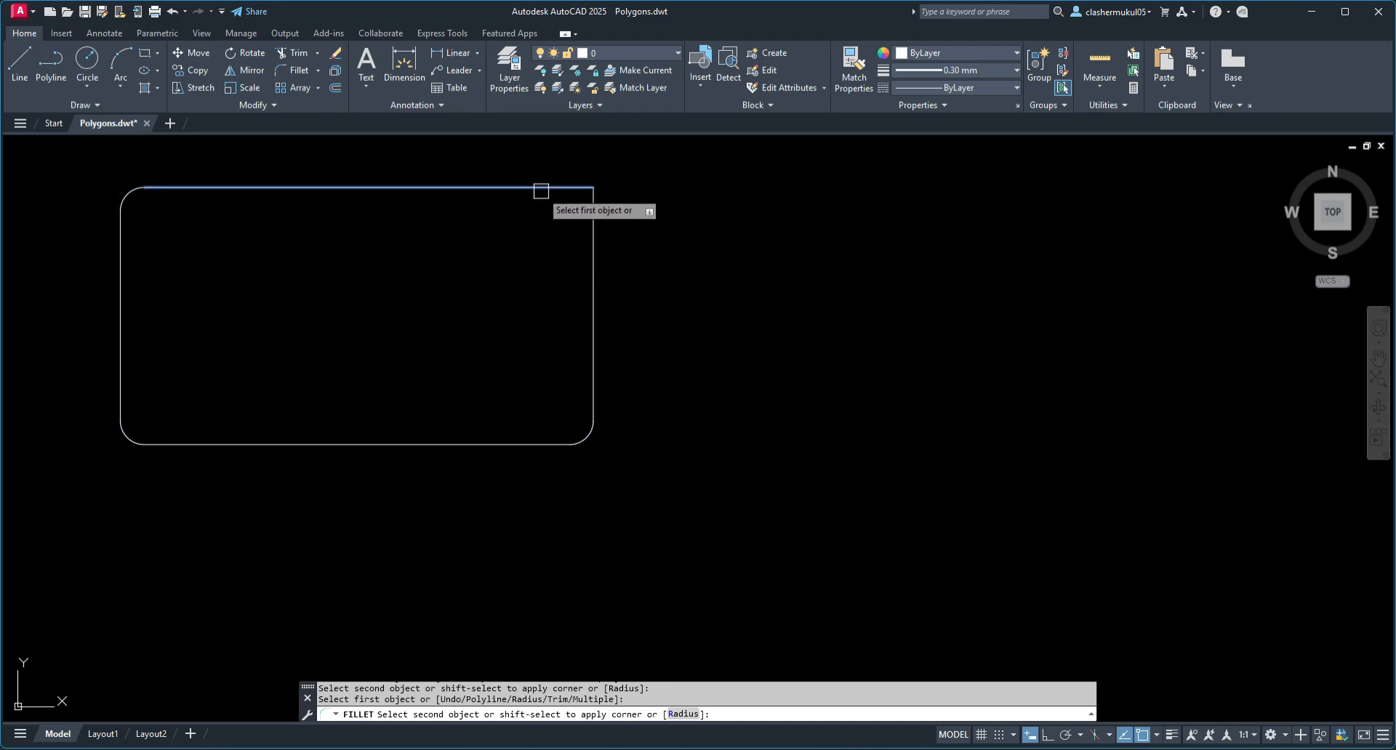
{"action": "left_click", "coordinate": [590, 232]}
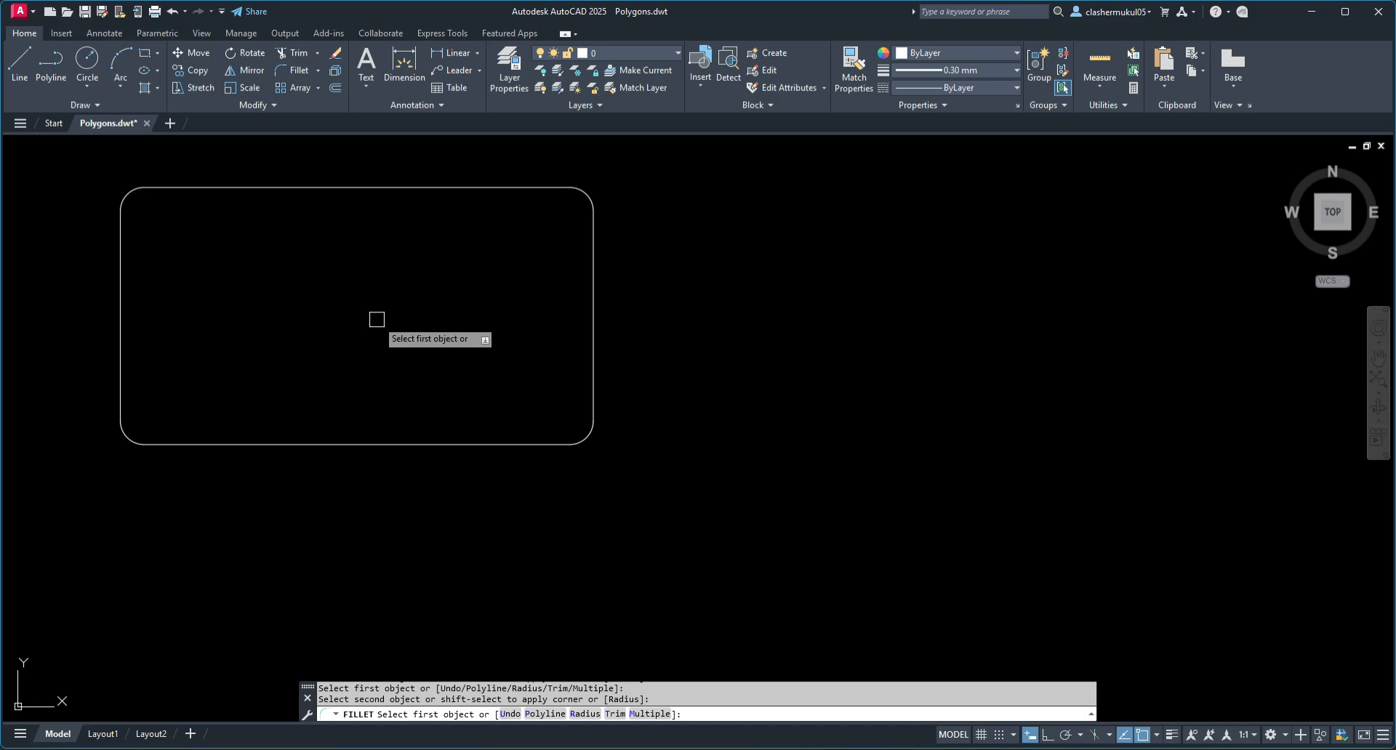
{"action": "key", "text": "Escape"}
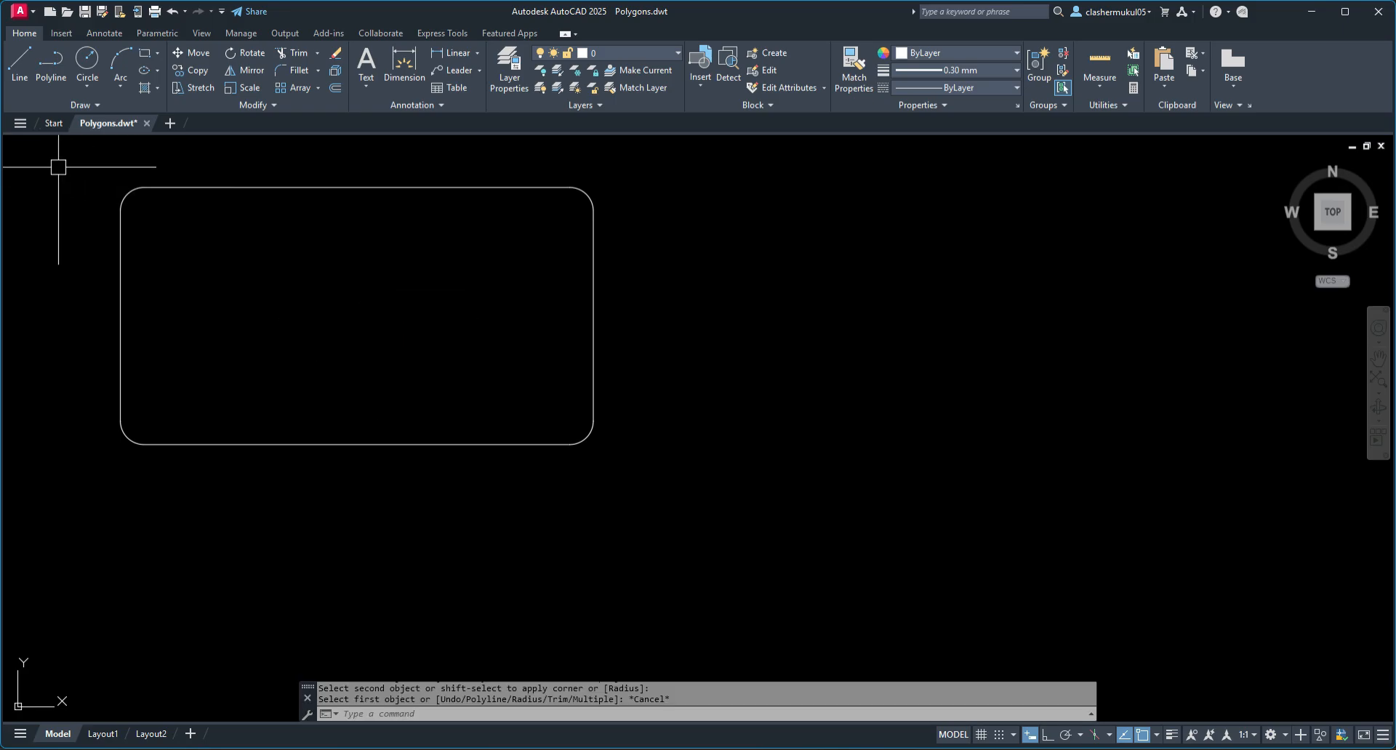
{"action": "mouse_move", "coordinate": [78, 170]}
{"action": "left_mouse_down"}
{"action": "mouse_move", "coordinate": [340, 359]}
{"action": "mouse_move", "coordinate": [499, 396]}
{"action": "mouse_move", "coordinate": [125, 181]}
{"action": "mouse_move", "coordinate": [145, 196]}
{"action": "left_mouse_up"}
{"action": "left_click", "coordinate": [251, 257]}
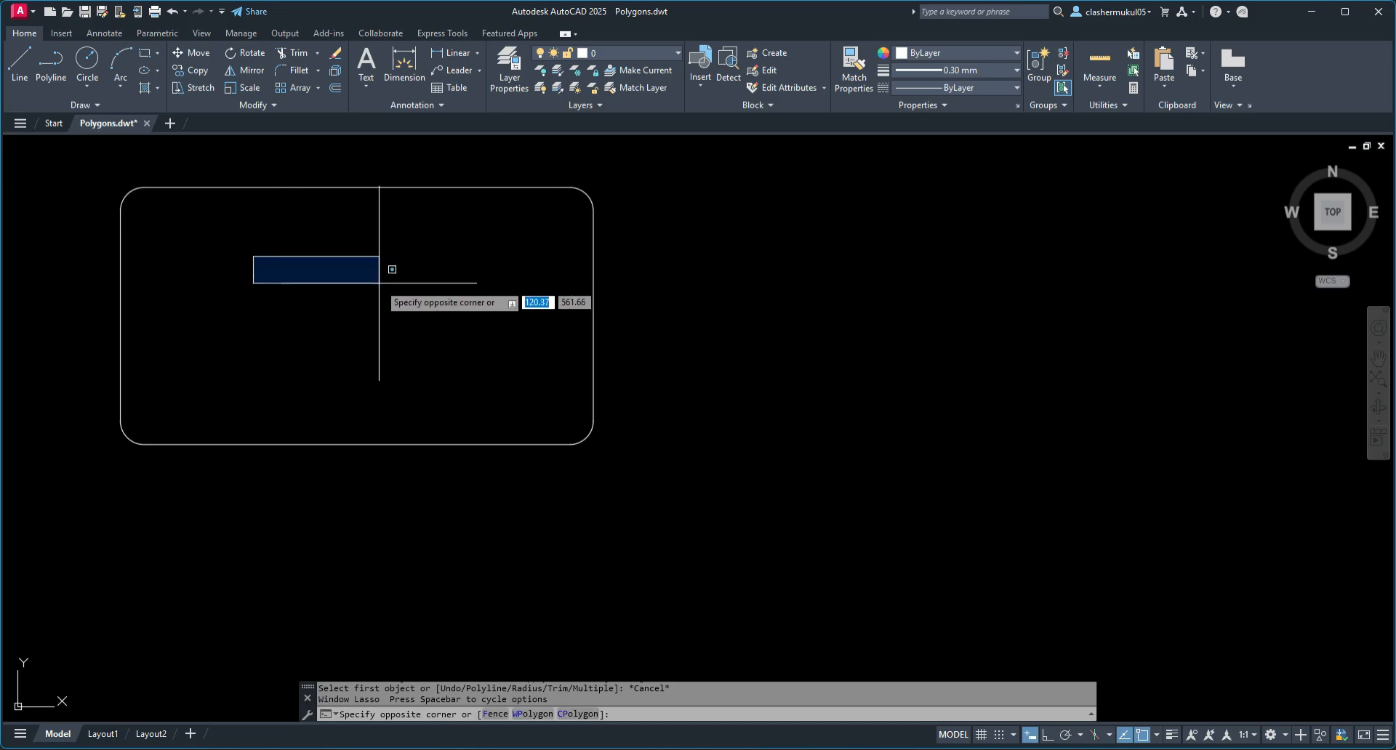
{"action": "left_click", "coordinate": [378, 277]}
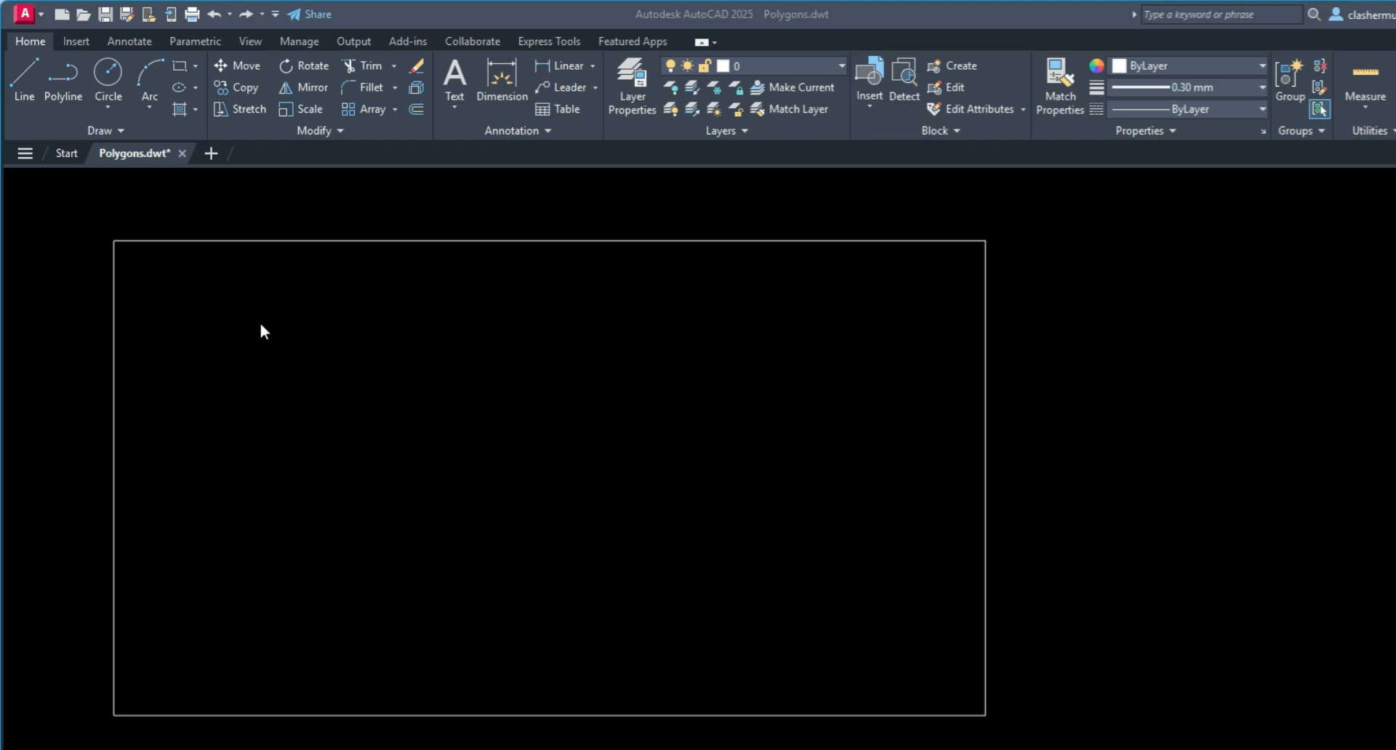
Draw a closed four-sided outline of separate lines inside the rectangle, with a bottom edge about 144 units long
{"action": "left_click", "coordinate": [268, 240]}
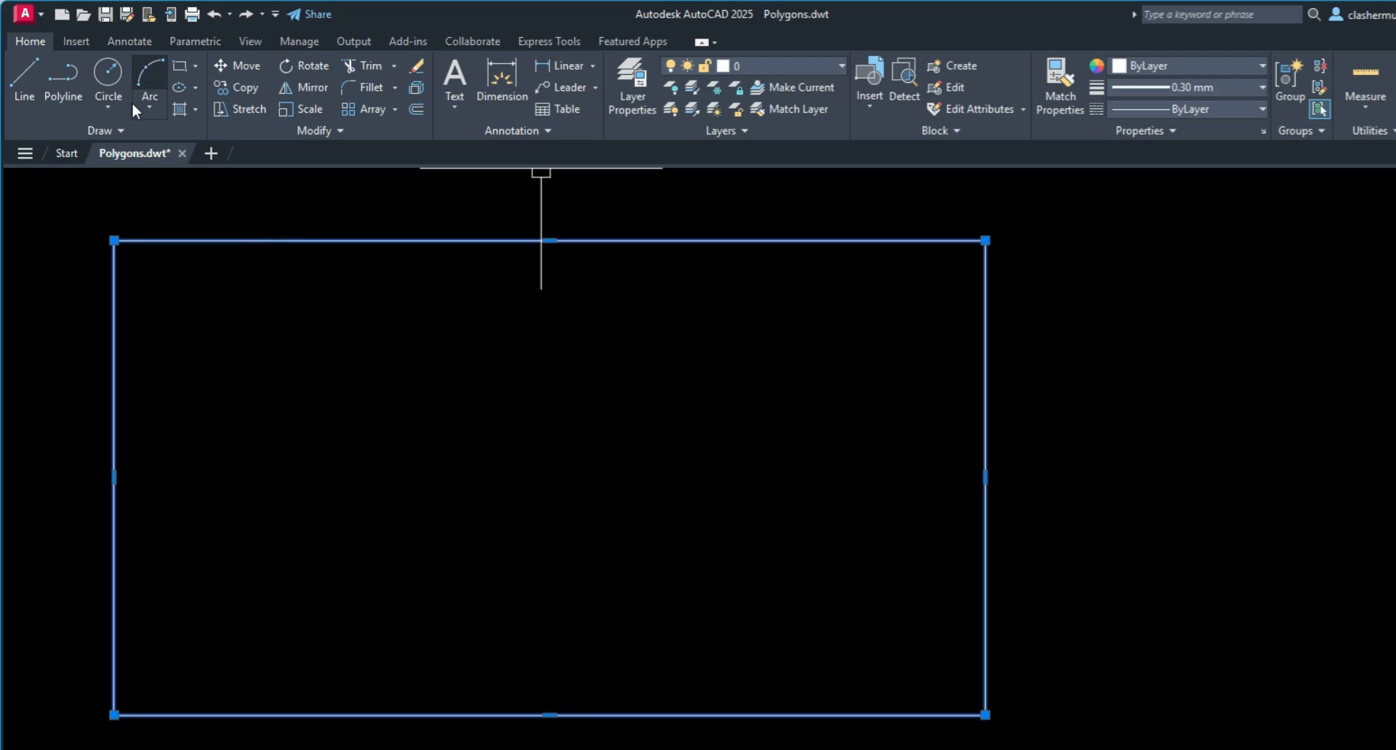
{"action": "left_click", "coordinate": [24, 77]}
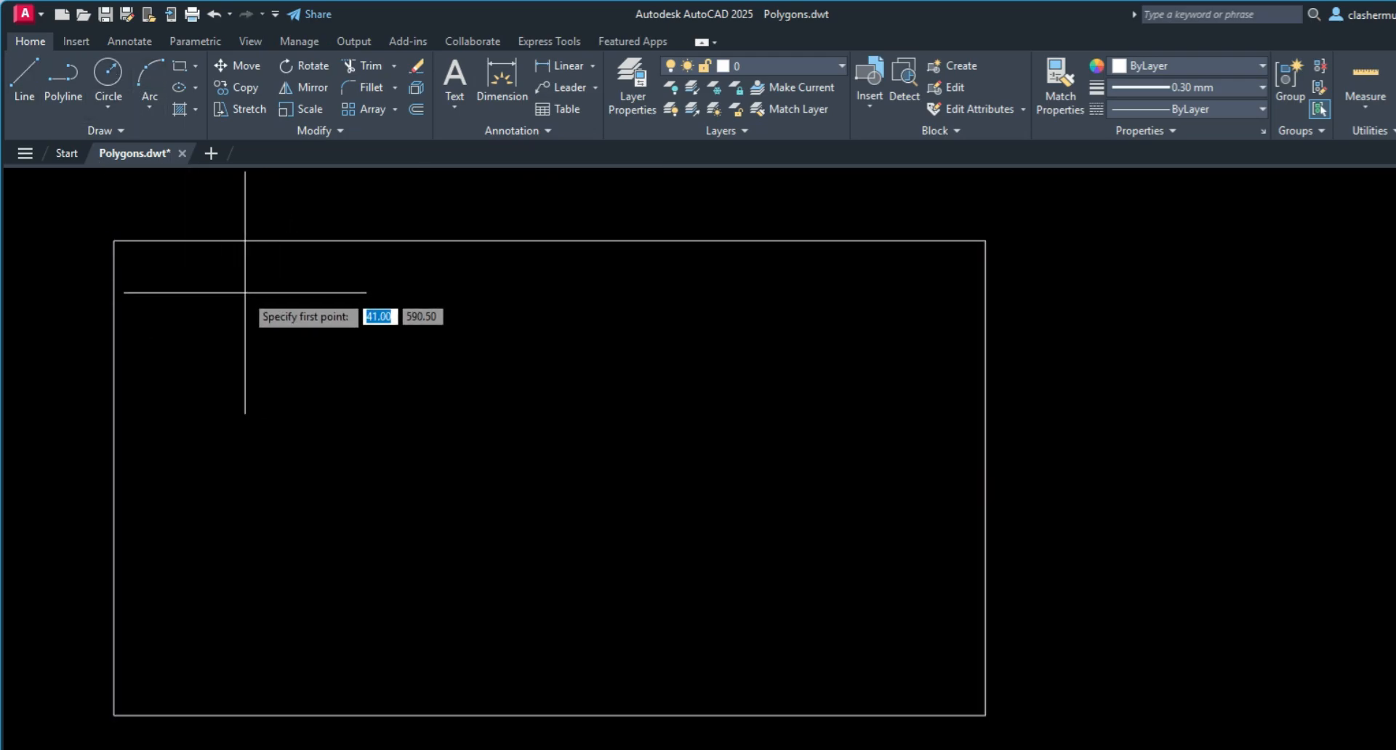
{"action": "left_click", "coordinate": [246, 292]}
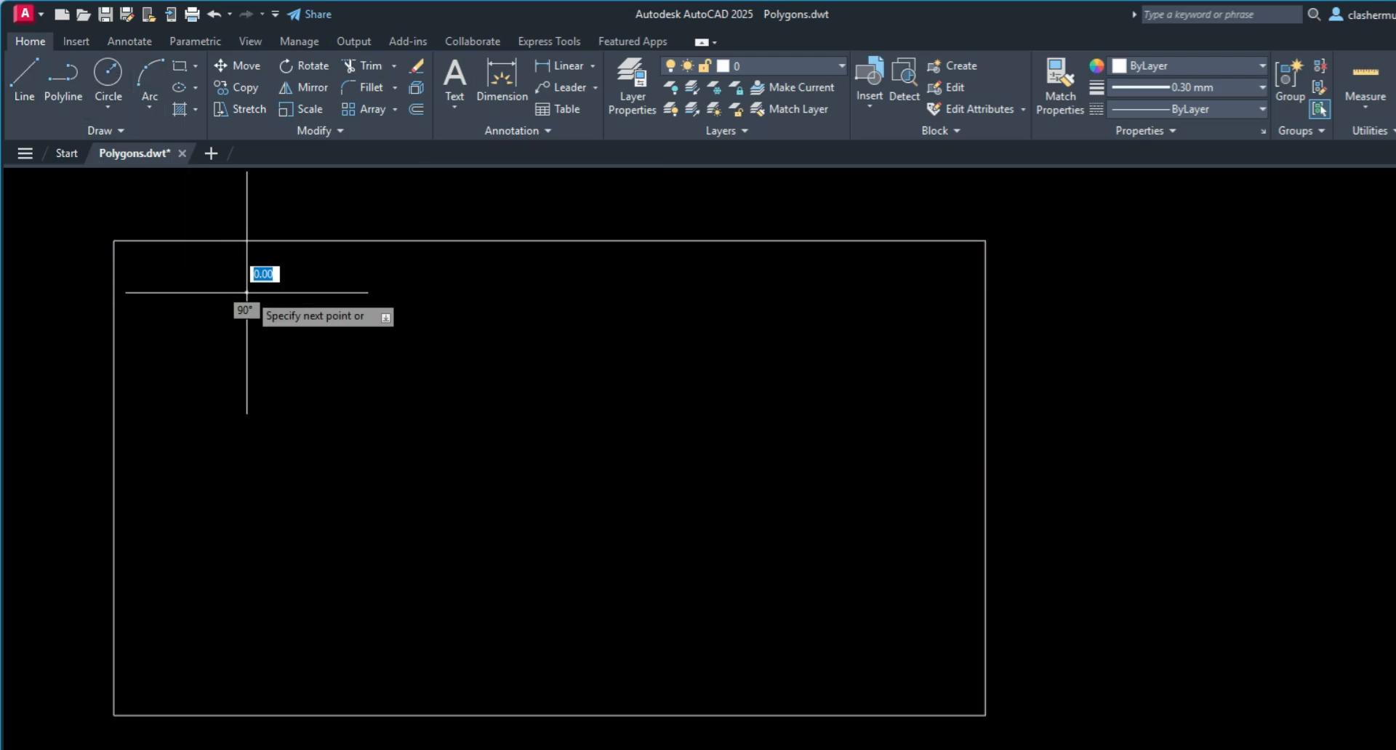
{"action": "left_click", "coordinate": [861, 292]}
{"action": "left_click", "coordinate": [861, 523]}
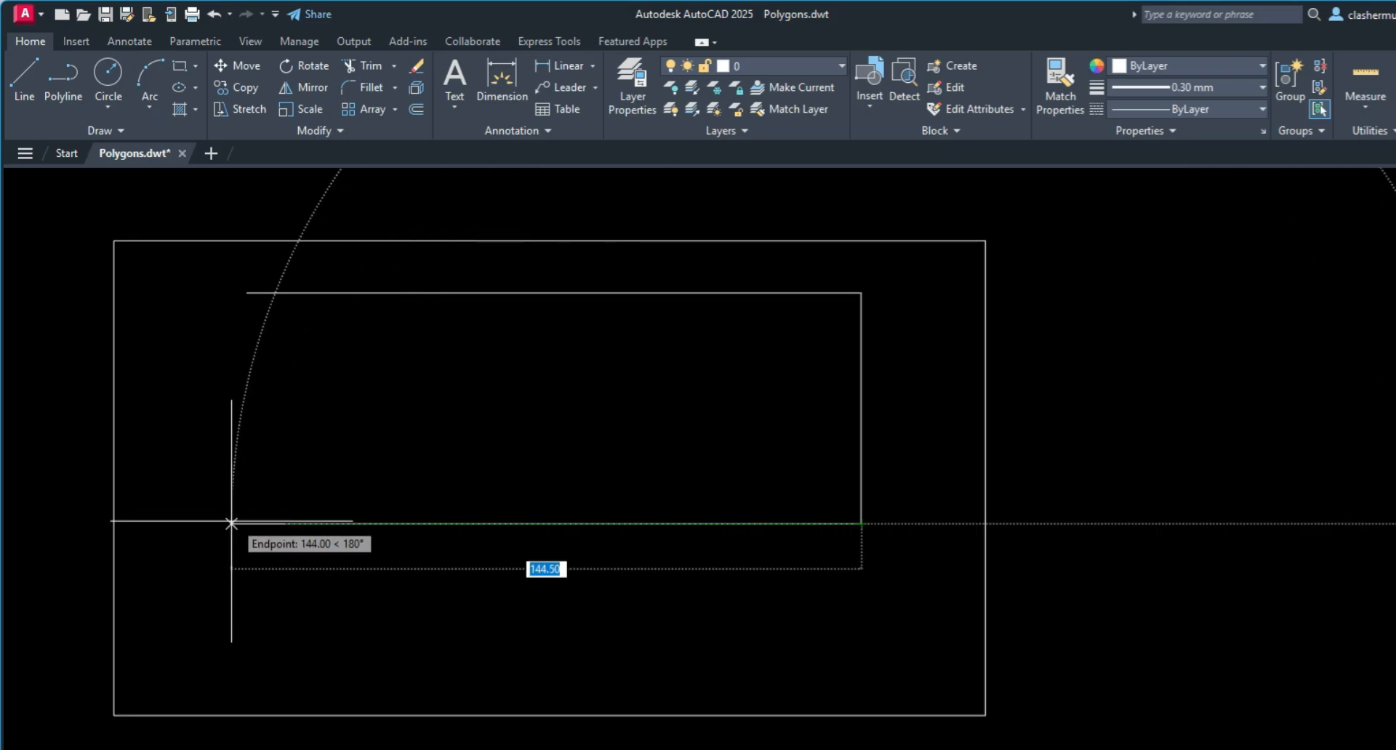
{"action": "left_click", "coordinate": [231, 524]}
{"action": "left_click", "coordinate": [246, 292]}
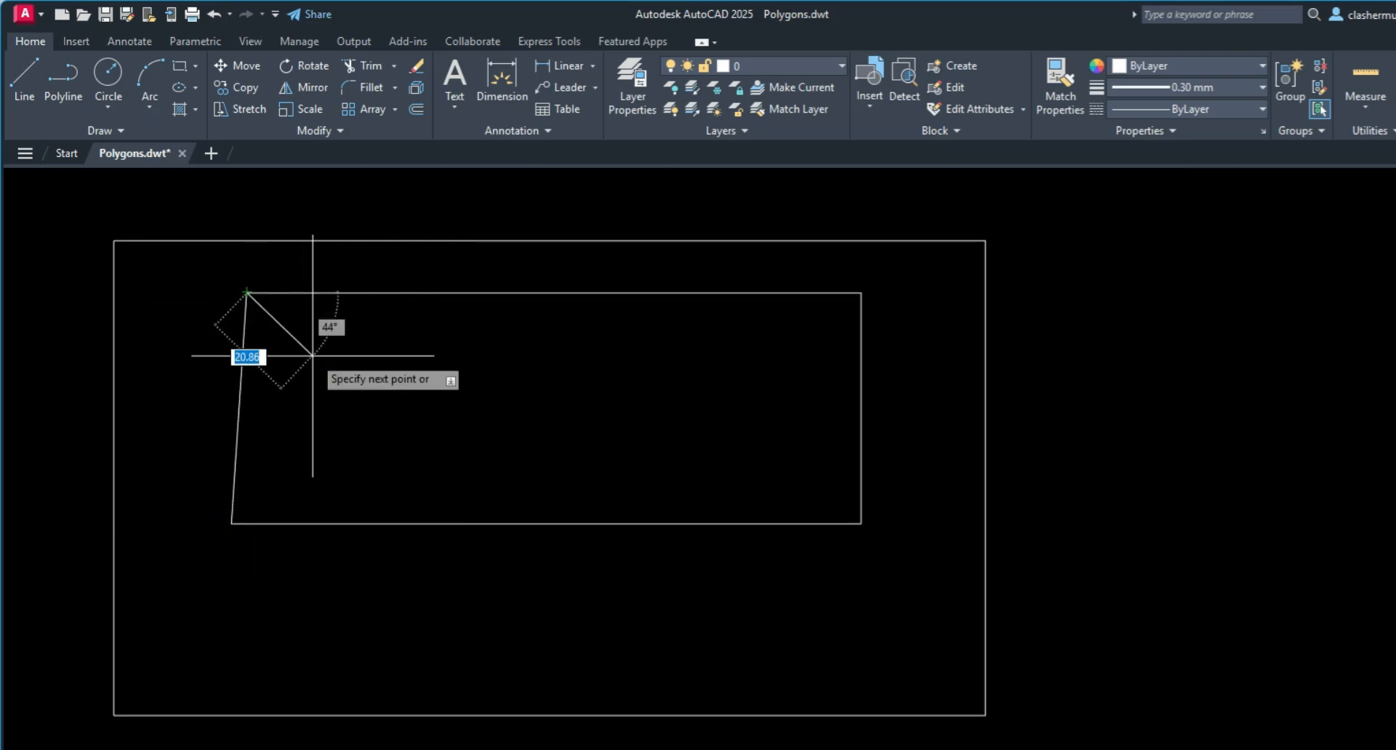
{"action": "key", "text": "Escape"}
Select the four separate lines of the inner outline one by one and delete them
{"action": "left_click", "coordinate": [462, 294]}
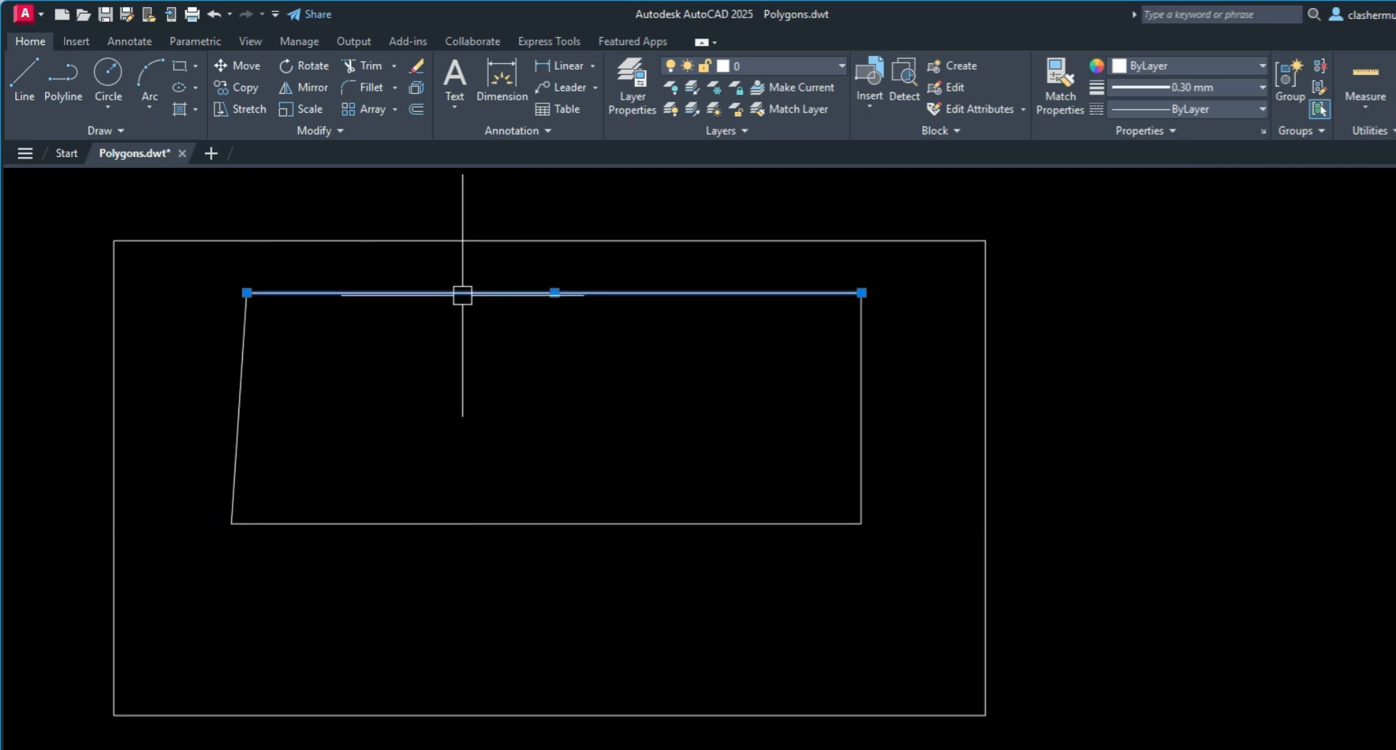
{"action": "left_click", "coordinate": [516, 523]}
{"action": "left_click", "coordinate": [860, 390]}
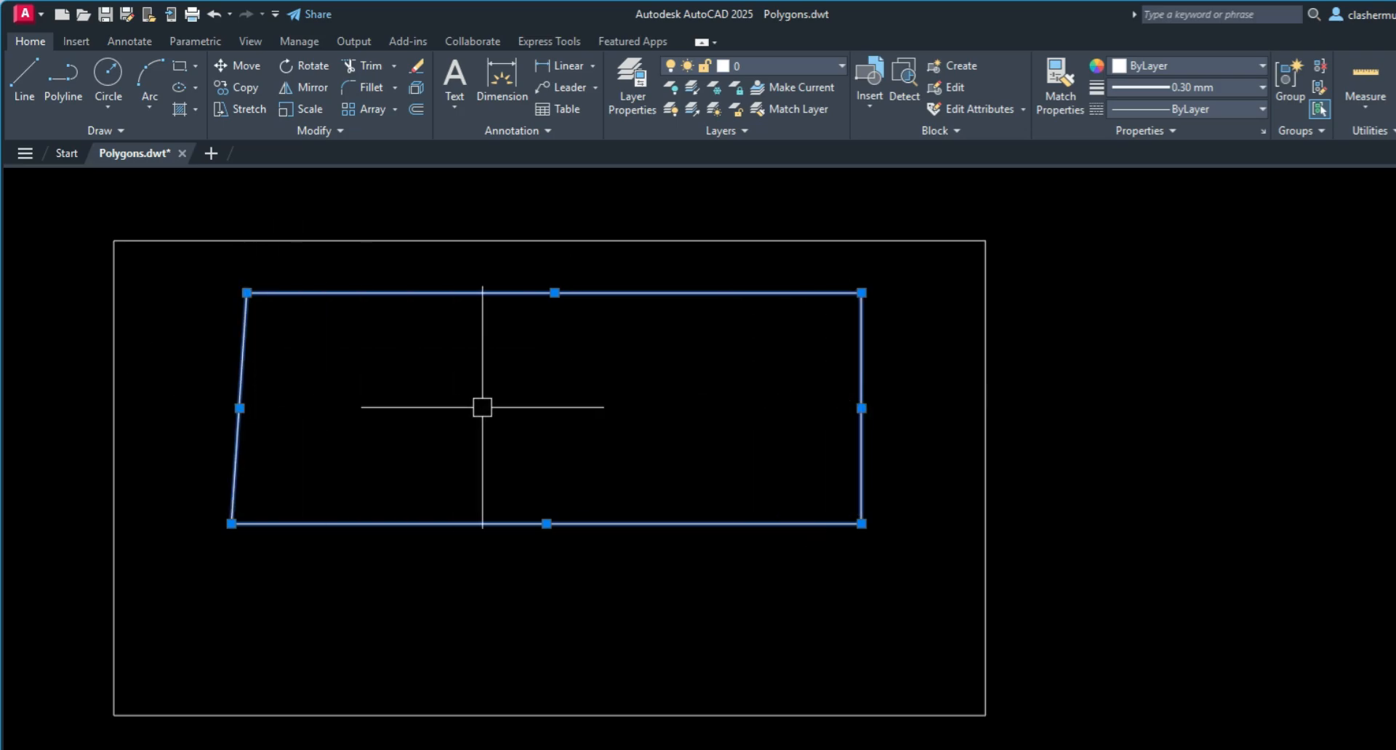
{"action": "key", "text": "Delete"}
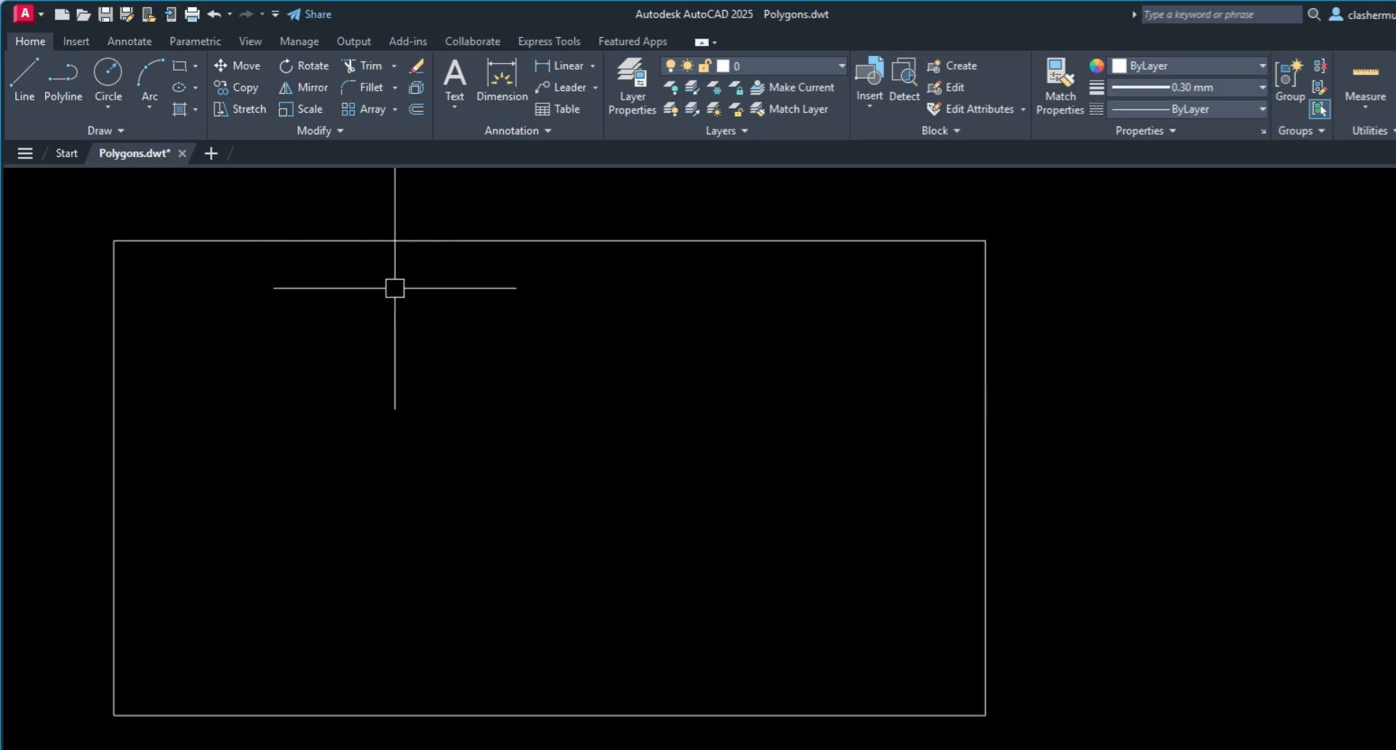
Fillet all corners of the rectangle at once using the Polyline option and a radius of 10
{"action": "left_click", "coordinate": [397, 241]}
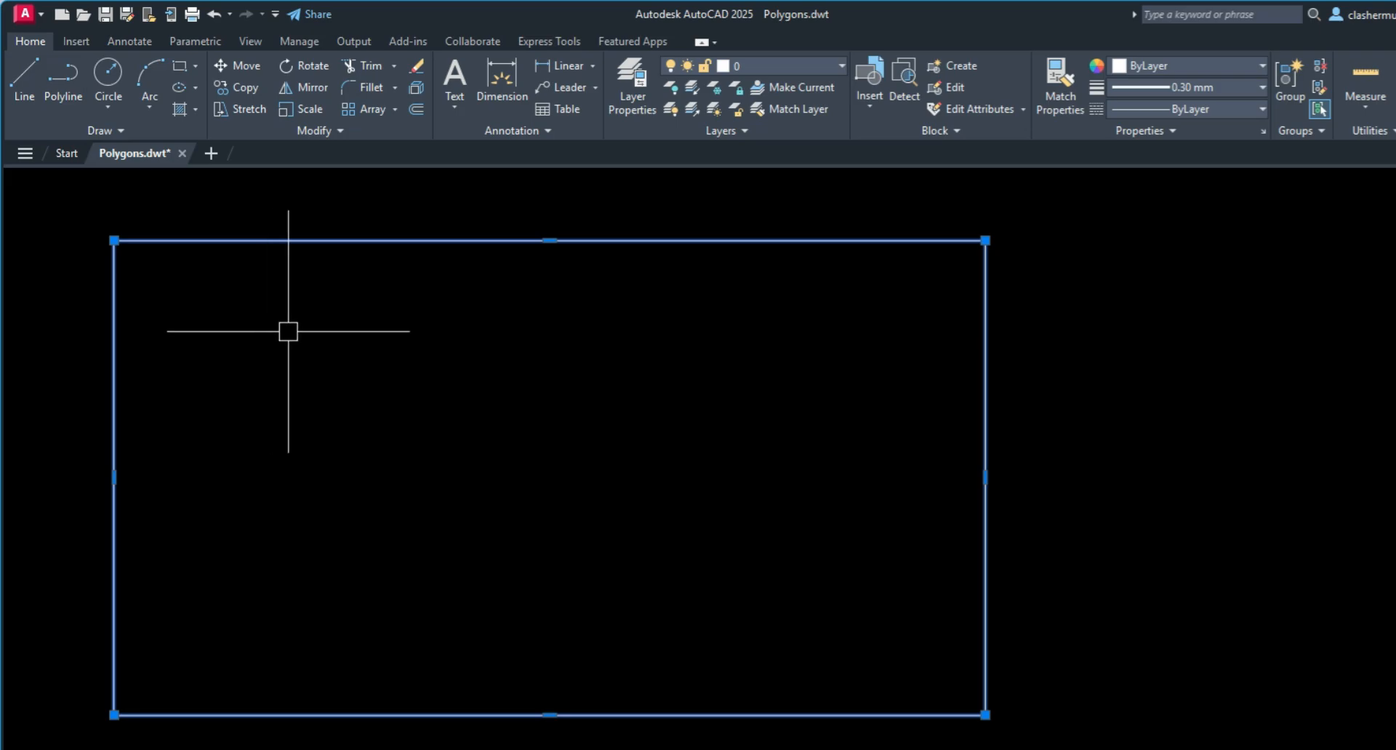
{"action": "key", "text": "Escape"}
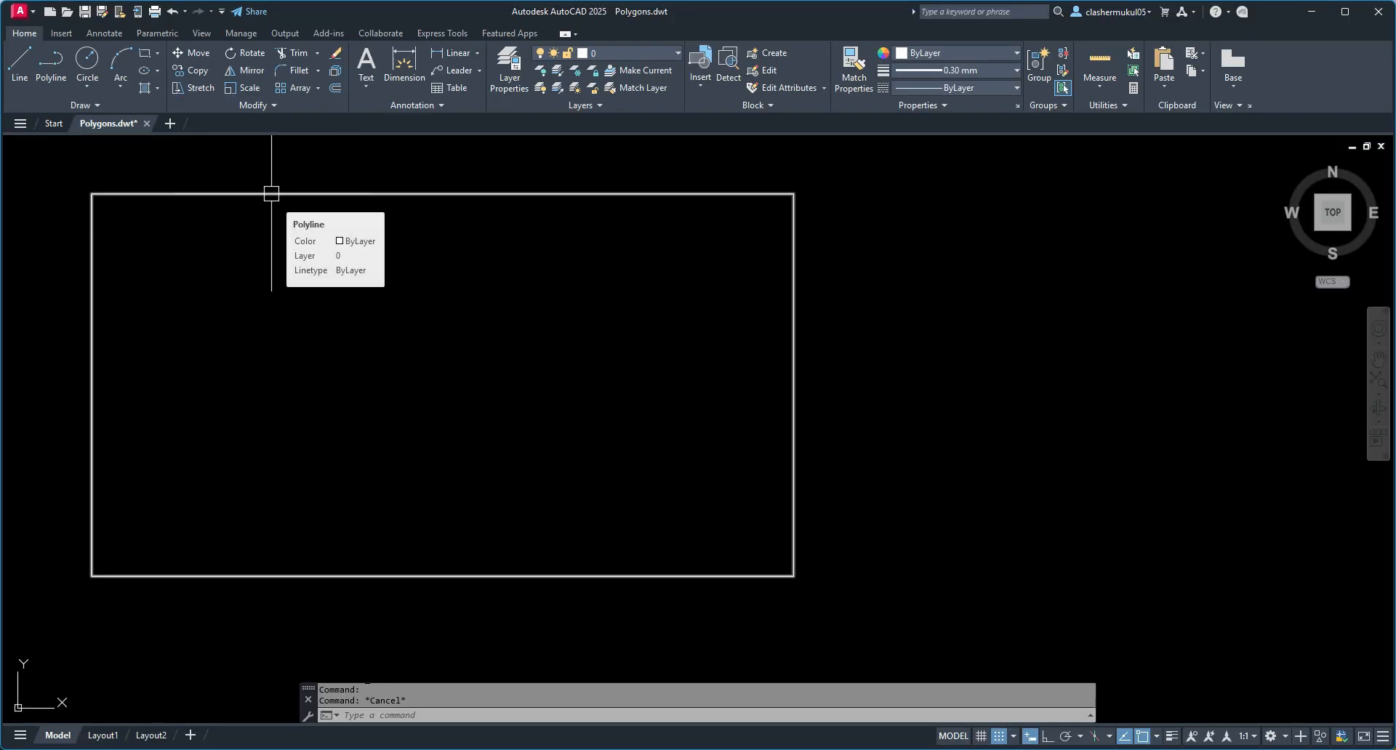
{"action": "left_click", "coordinate": [271, 193]}
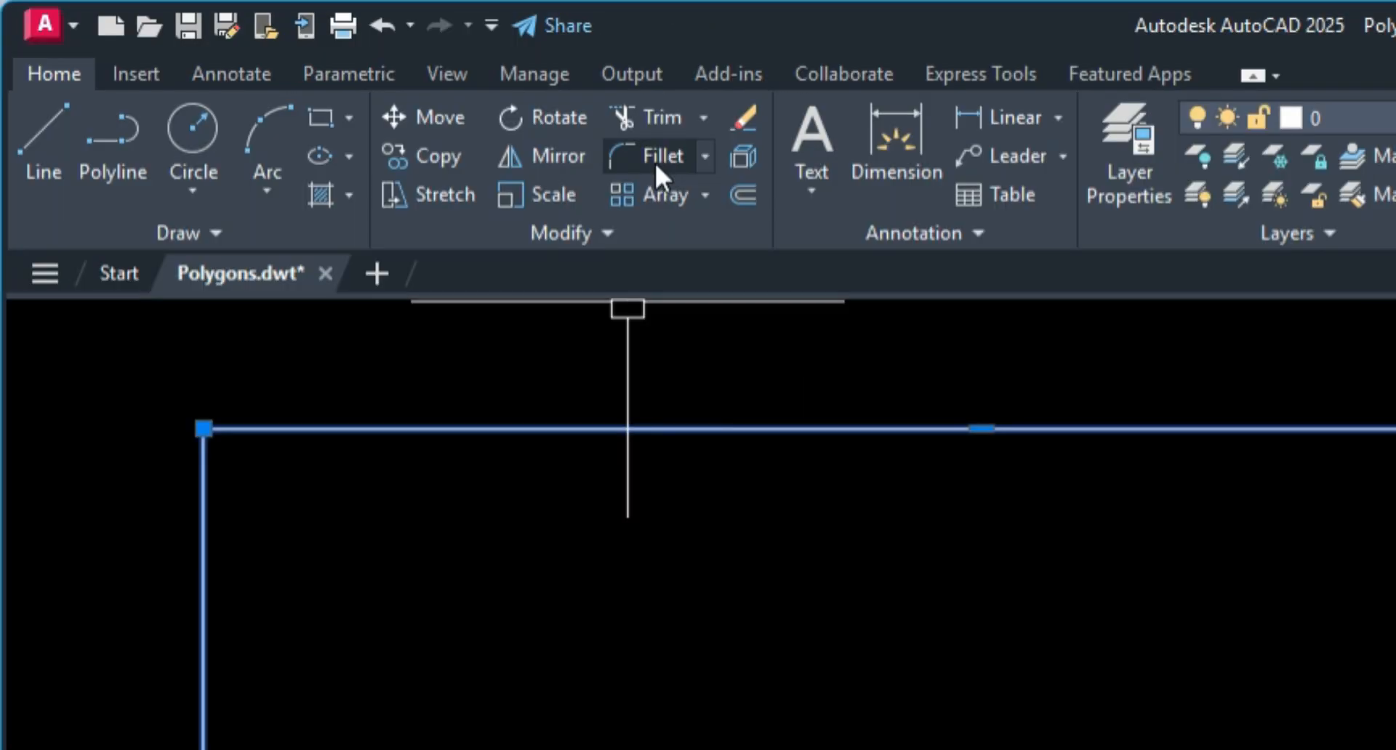
{"action": "left_click", "coordinate": [296, 72]}
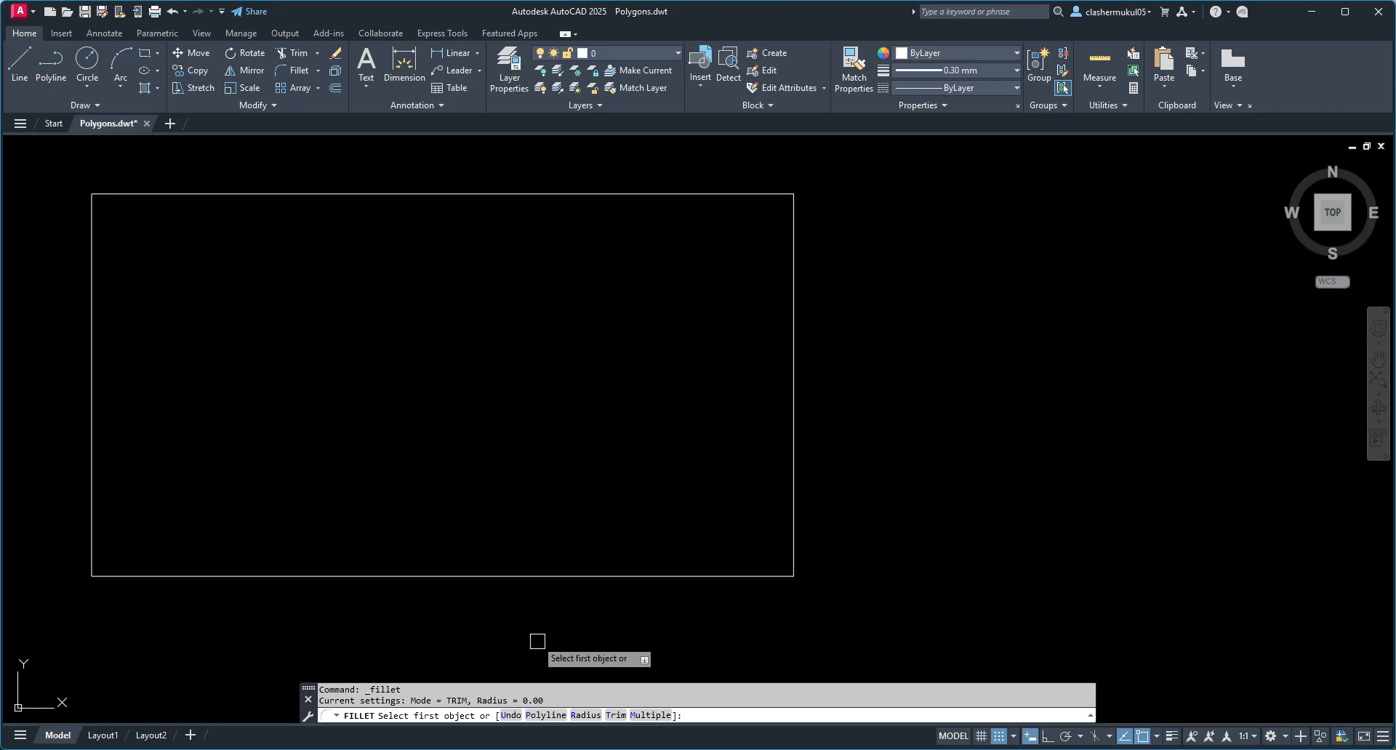
{"action": "left_click", "coordinate": [580, 716]}
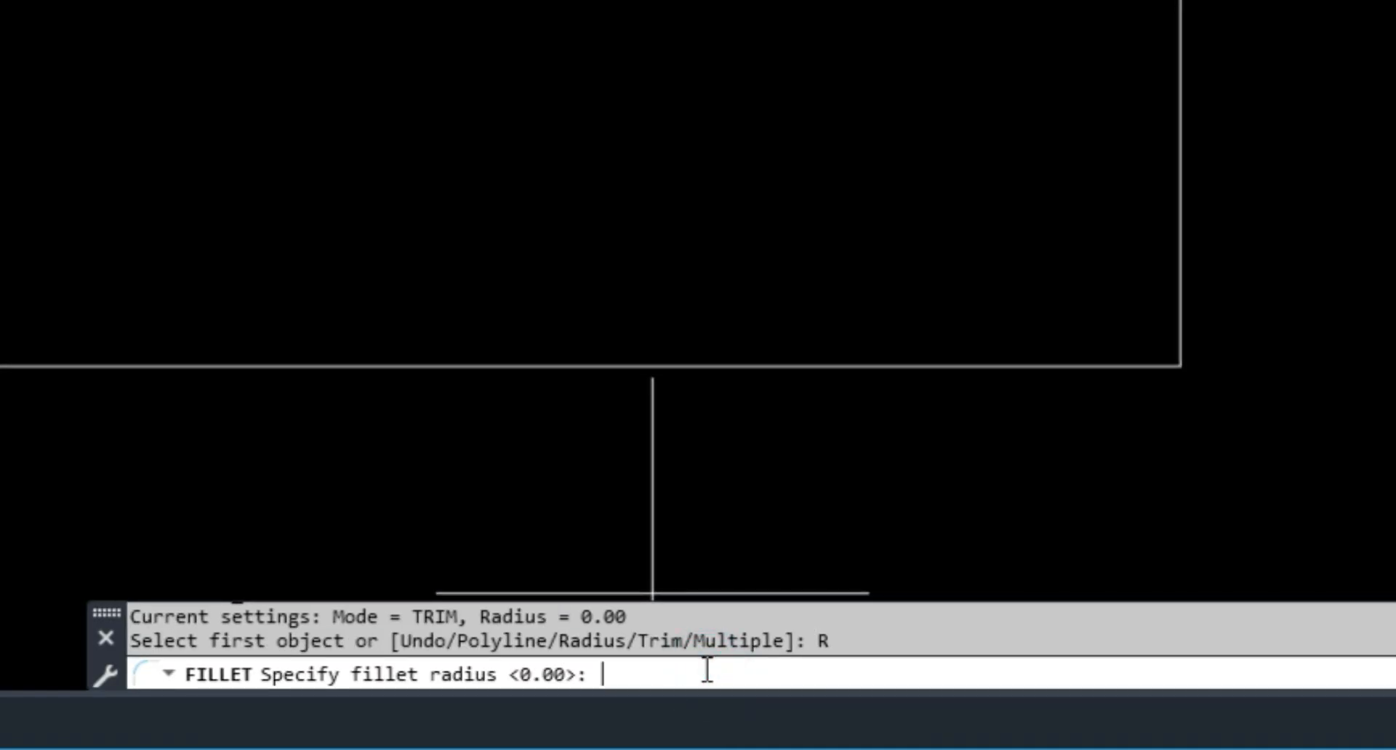
{"action": "type", "text": "10."}
{"action": "key", "text": "Return"}
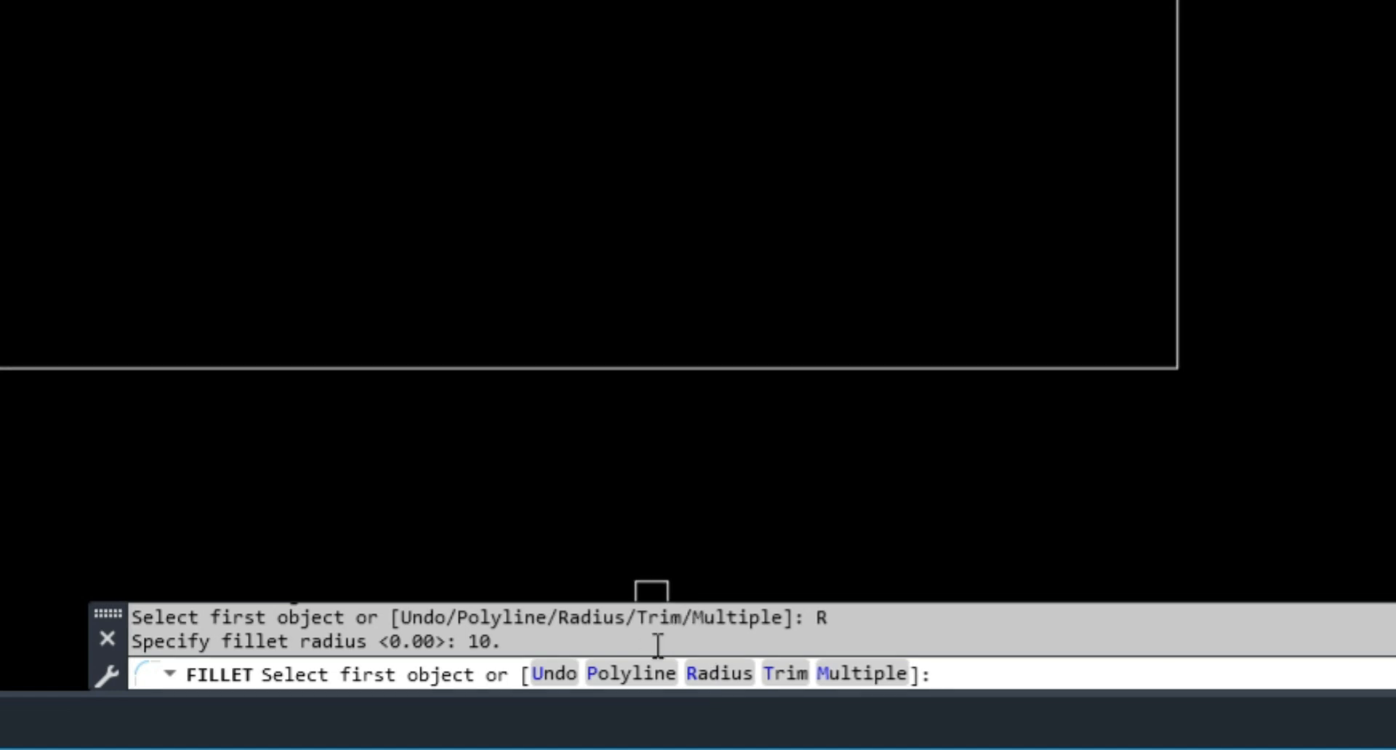
{"action": "left_click", "coordinate": [631, 673]}
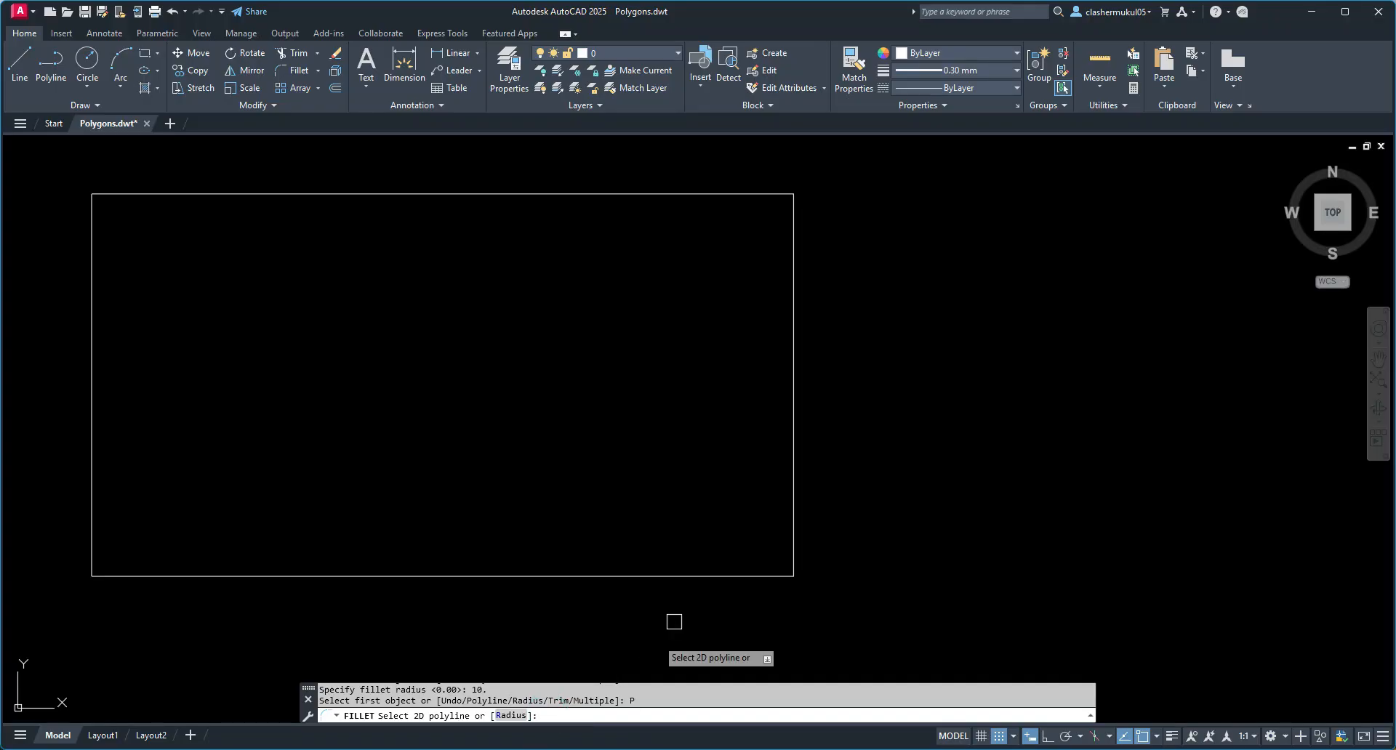
{"action": "left_click", "coordinate": [931, 370]}
{"action": "left_click", "coordinate": [682, 583]}
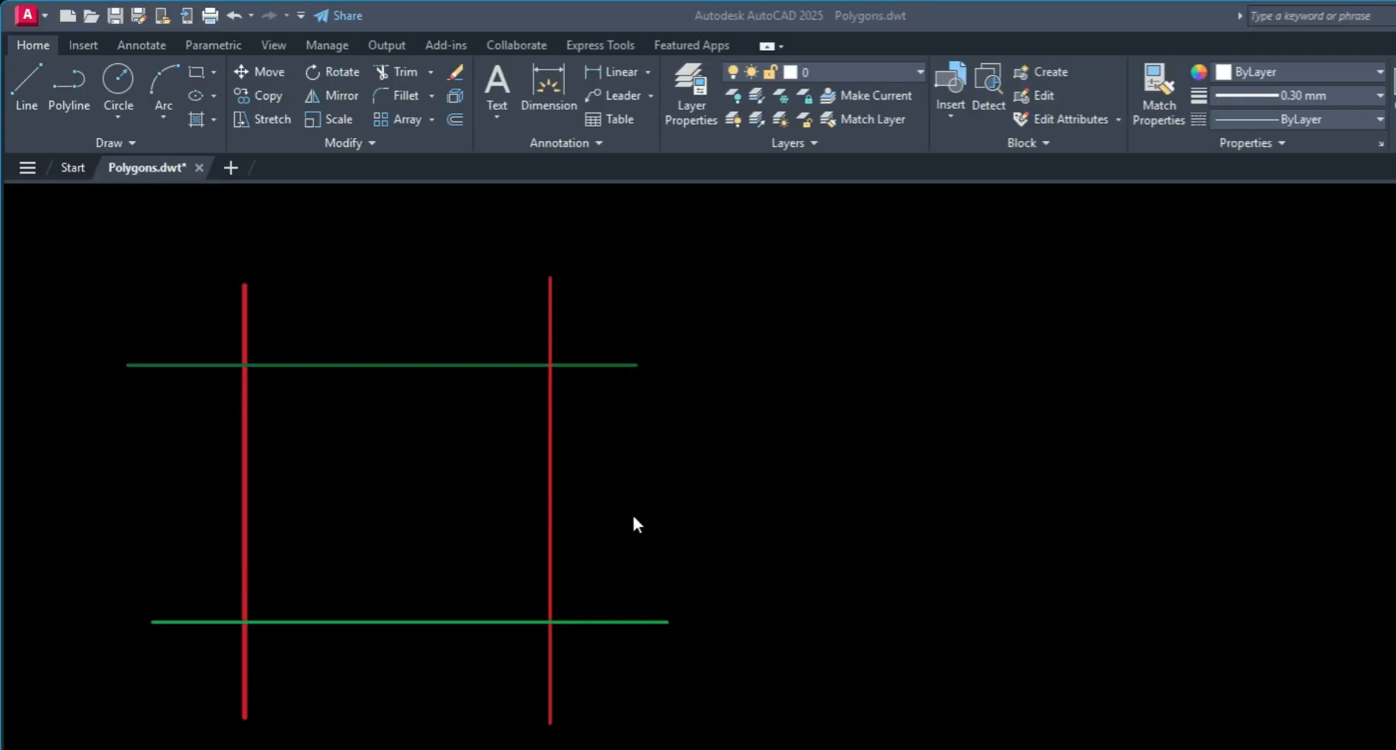
Fillet the upper green line with the left red line at their crossing, keeping the radius of 10
{"action": "left_click", "coordinate": [406, 457]}
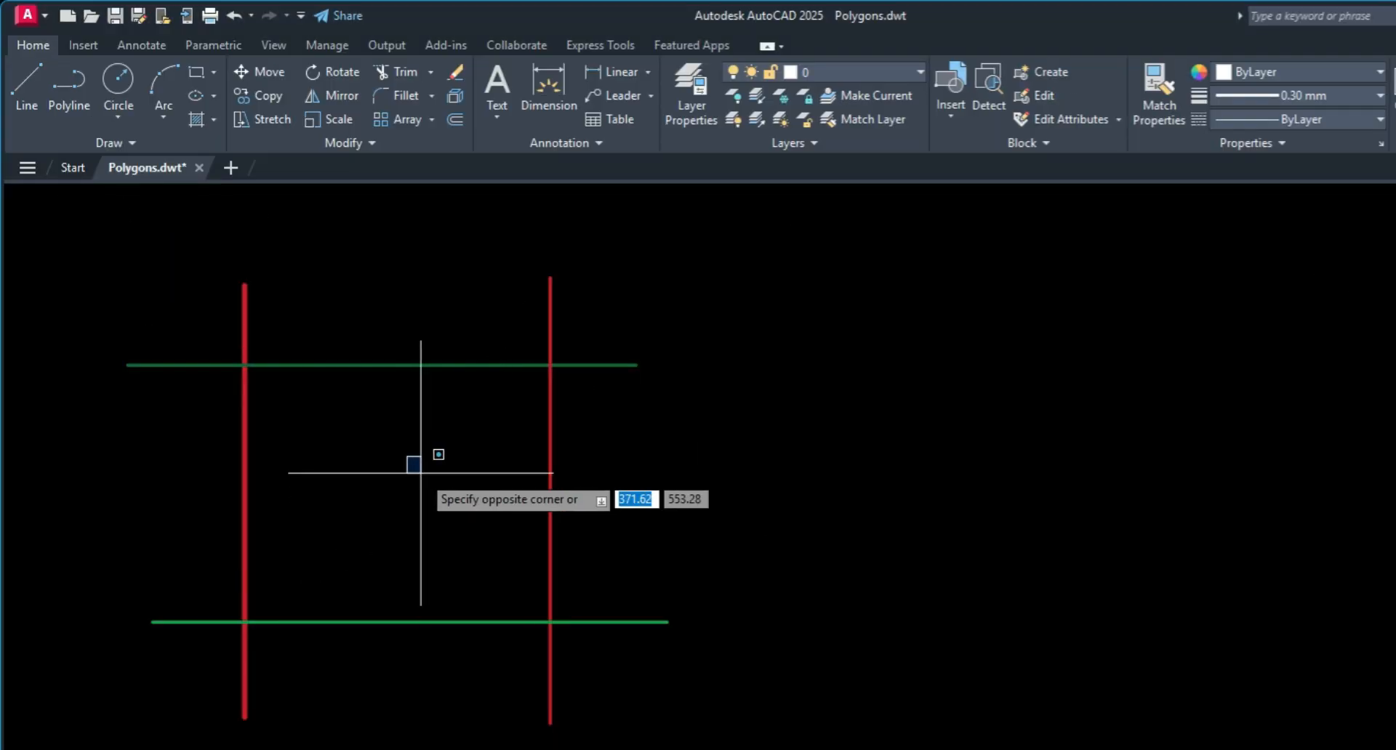
{"action": "left_click", "coordinate": [421, 473]}
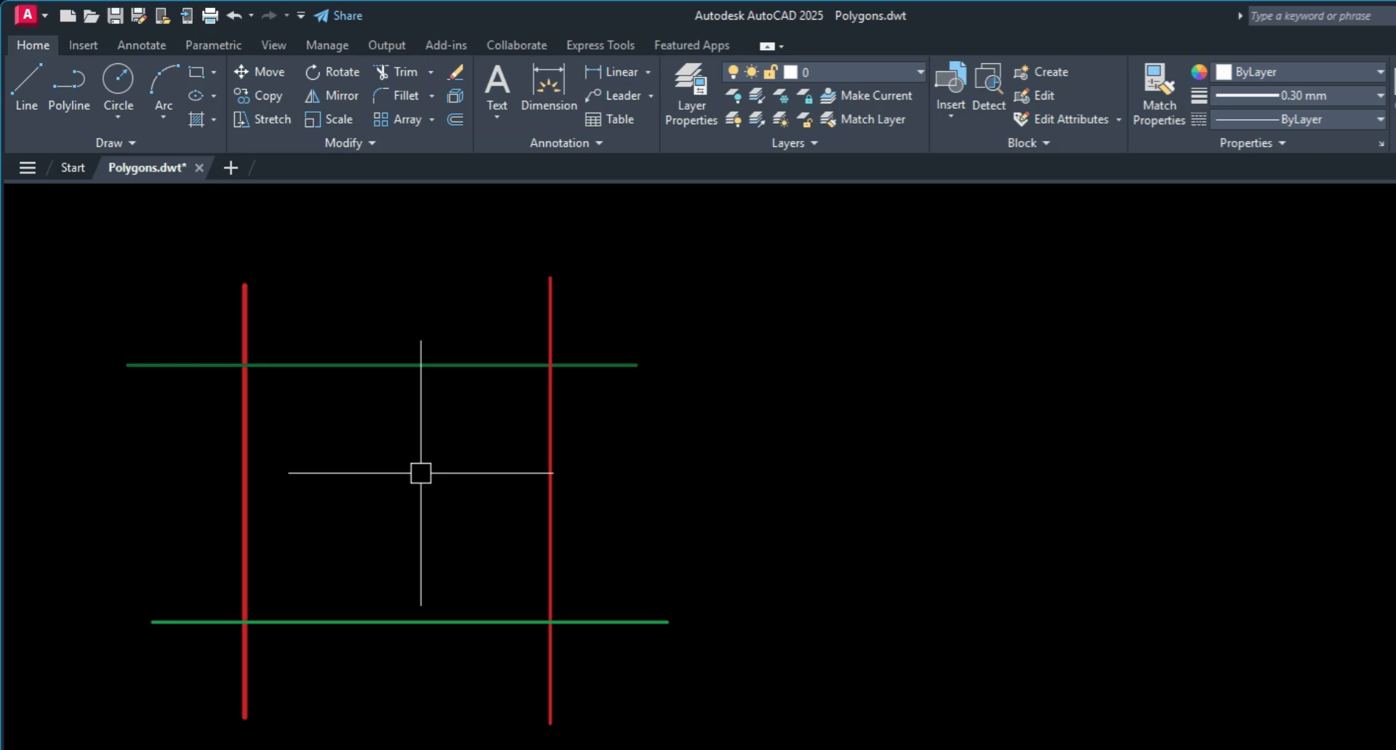
{"action": "type", "text": "F"}
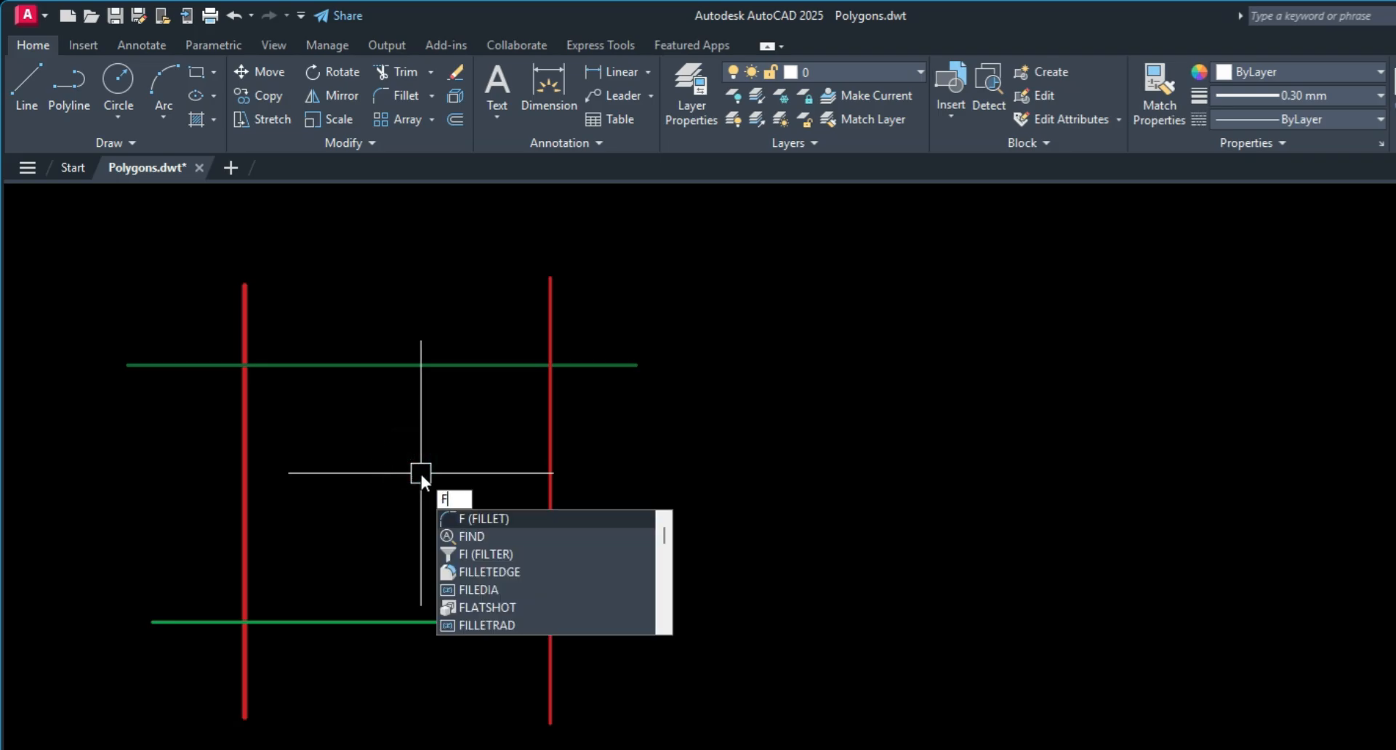
{"action": "key", "text": "Return"}
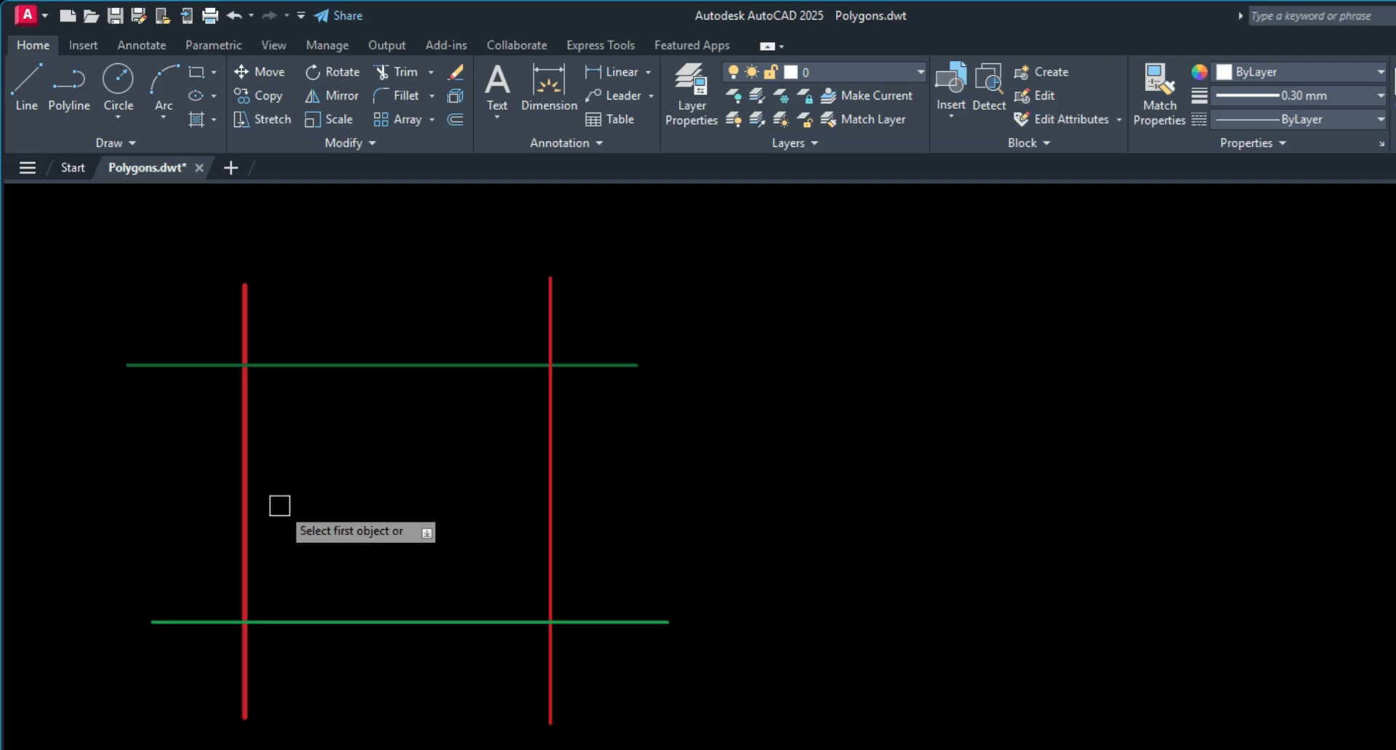
{"action": "left_click", "coordinate": [328, 370]}
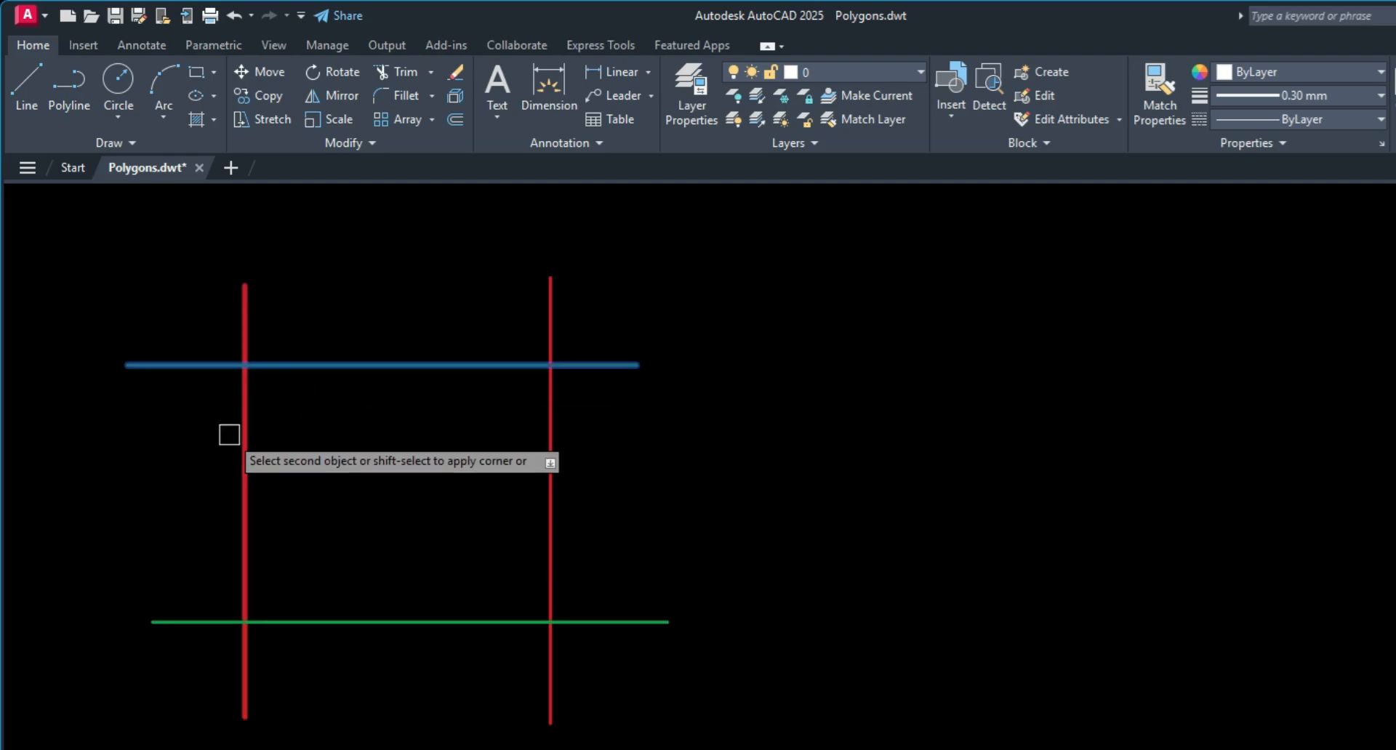
{"action": "left_click", "coordinate": [244, 429]}
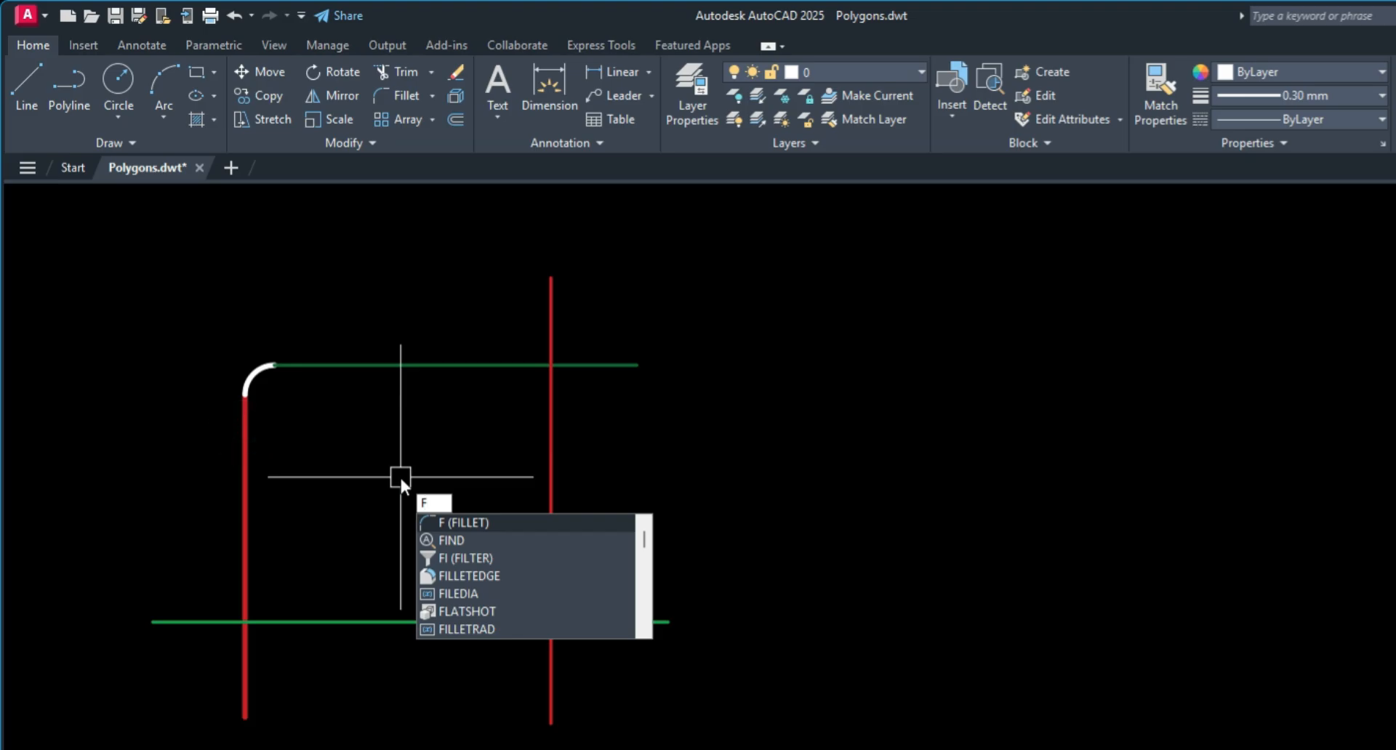
Fillet the inner corner between the upper green line and the right red line in No trim mode, and check both source lines
{"action": "key", "text": "Return"}
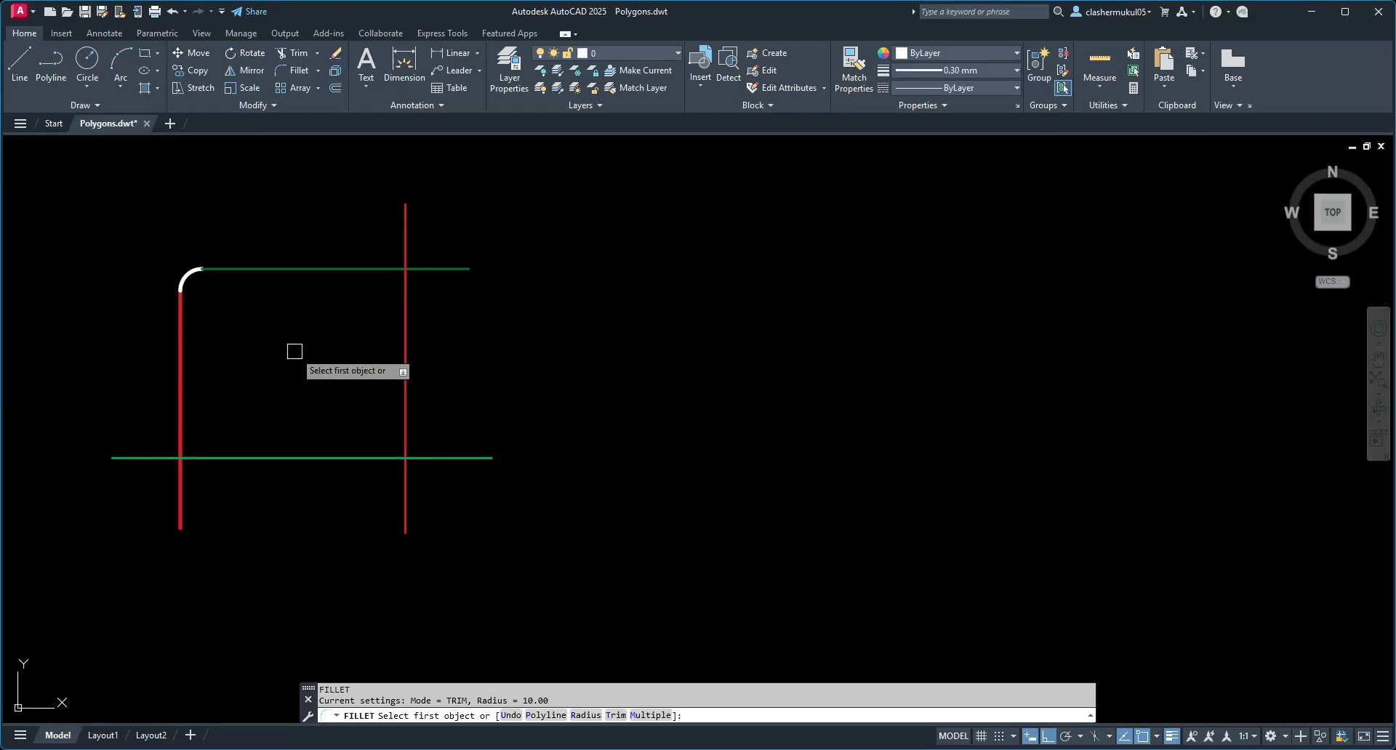
{"action": "left_click", "coordinate": [615, 715]}
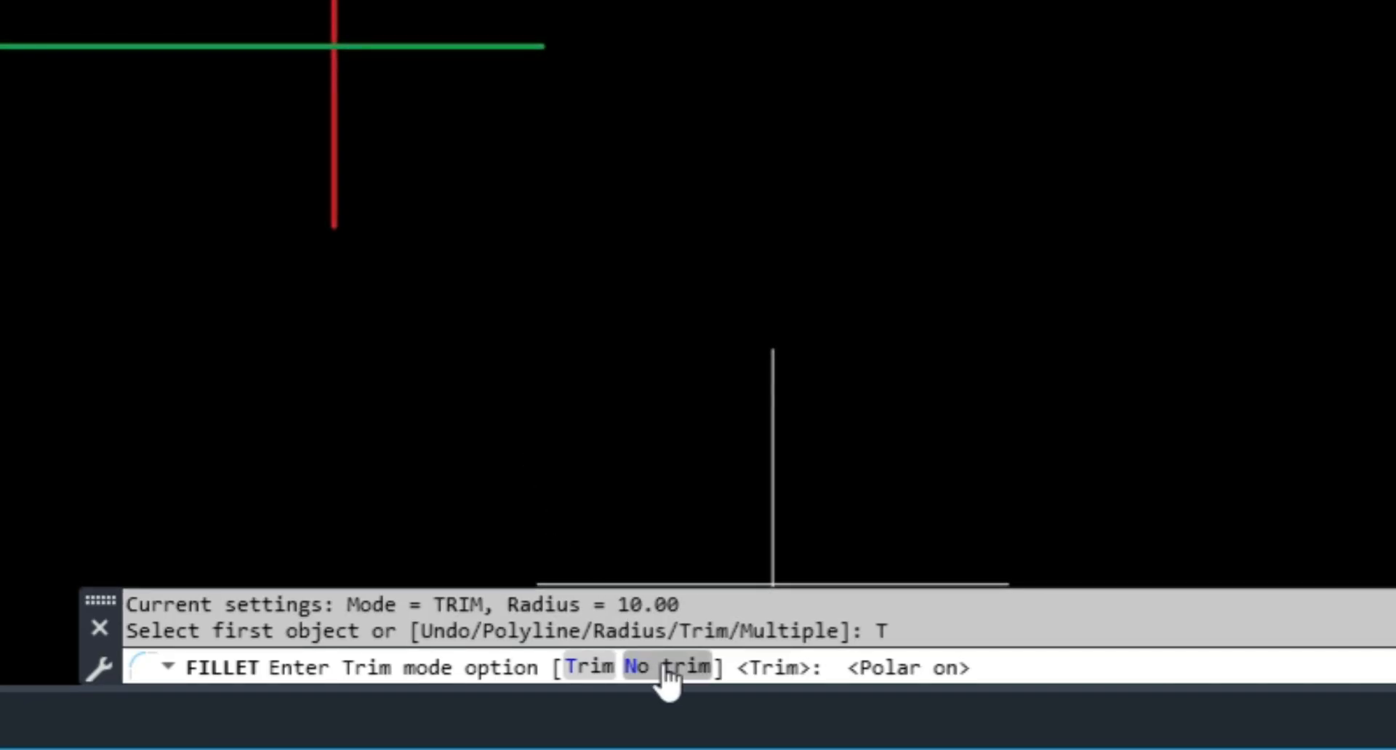
{"action": "left_click", "coordinate": [665, 669]}
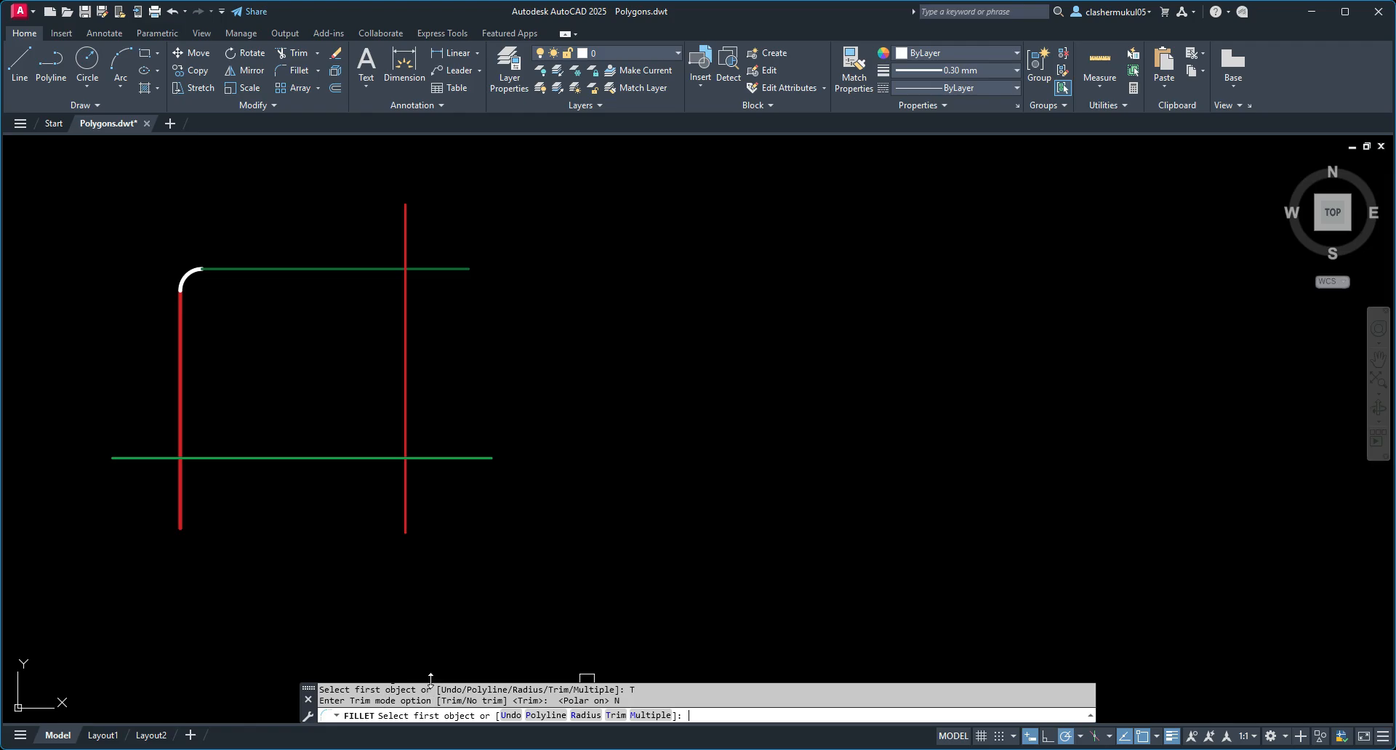
{"action": "left_click", "coordinate": [372, 270]}
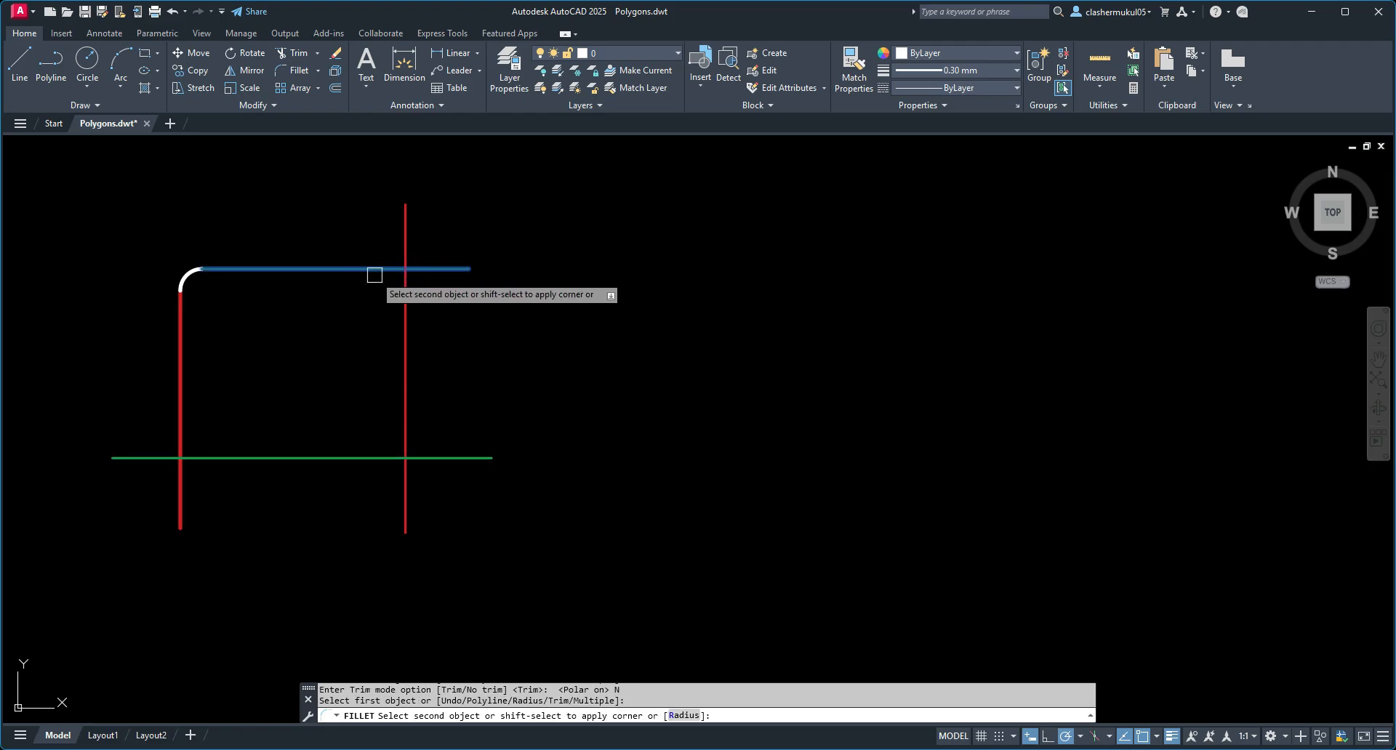
{"action": "left_click", "coordinate": [403, 298]}
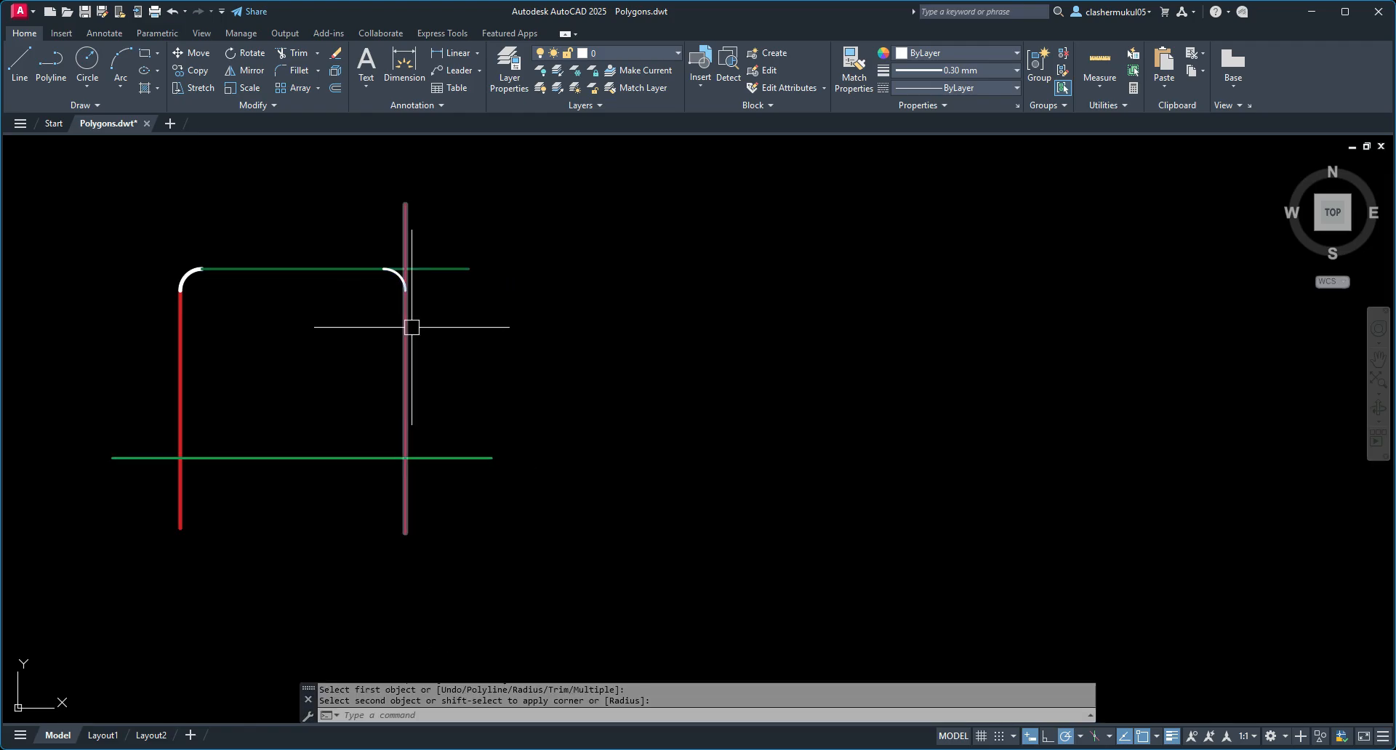
{"action": "left_click", "coordinate": [405, 234]}
{"action": "left_click", "coordinate": [372, 267]}
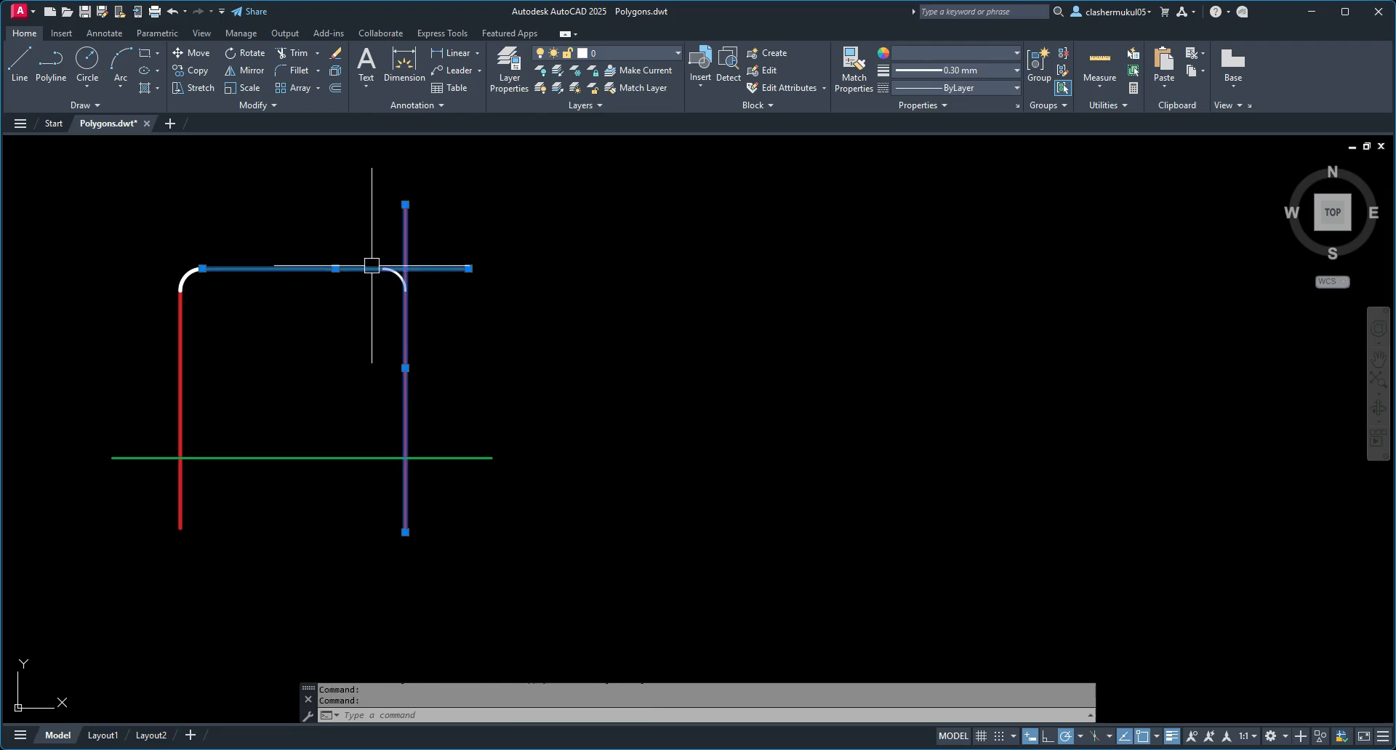
{"action": "key", "text": "Escape"}
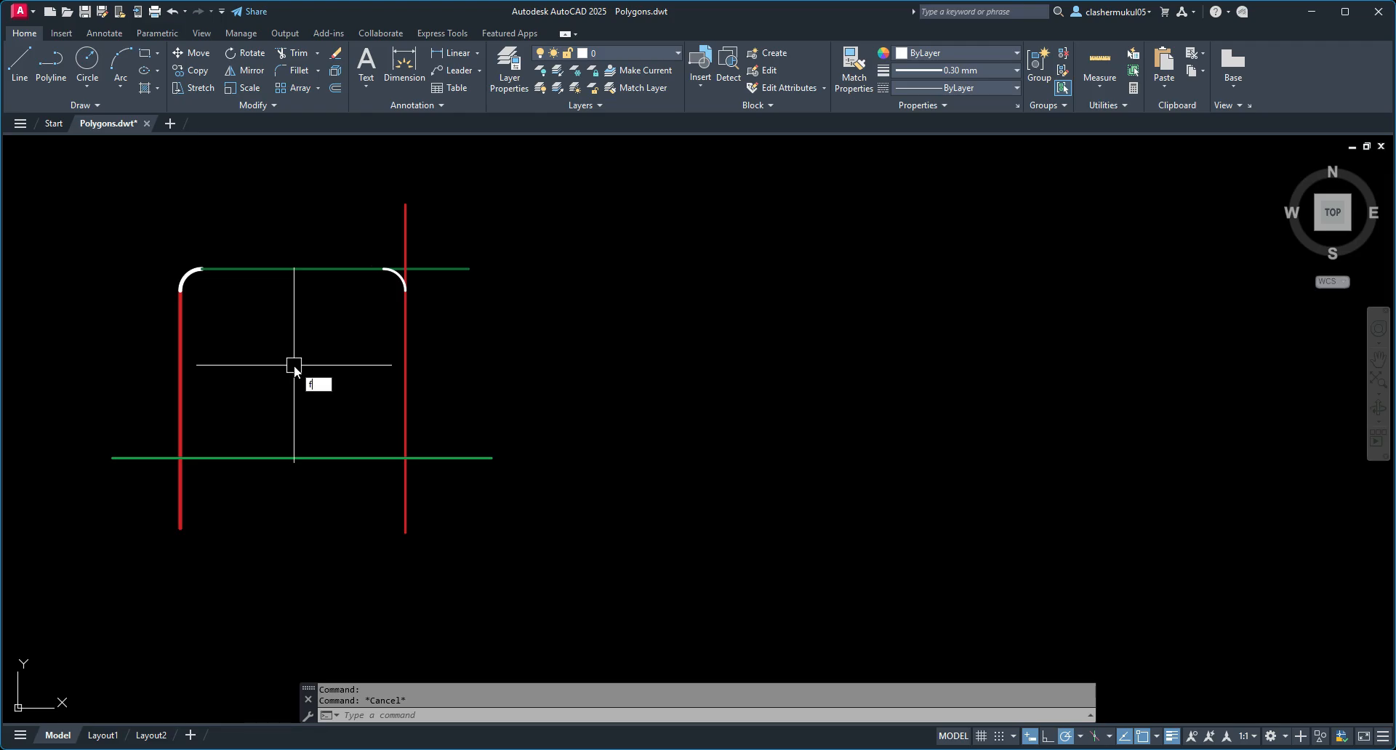
Fillet the other three quadrants where the upper green and right red lines cross, using the Multiple option in No trim mode
{"action": "key", "text": "Return"}
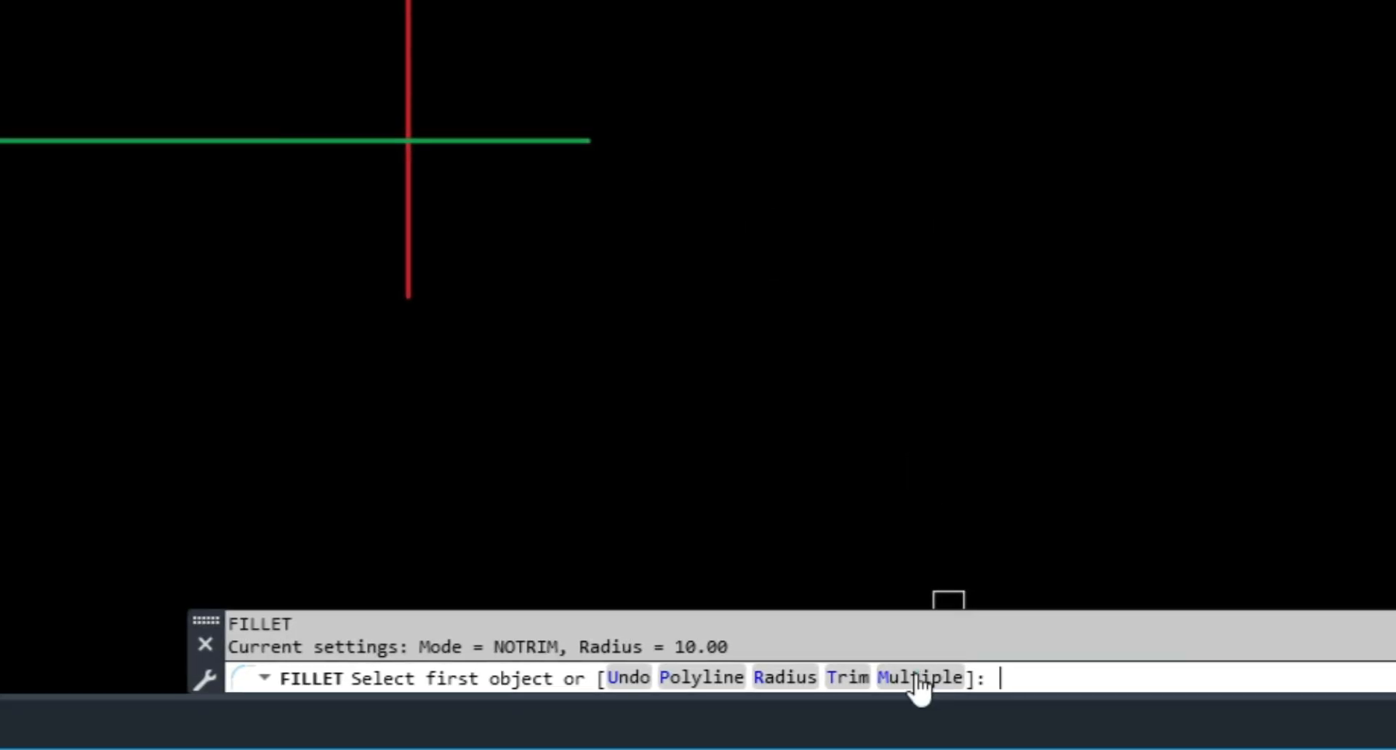
{"action": "left_click", "coordinate": [652, 715]}
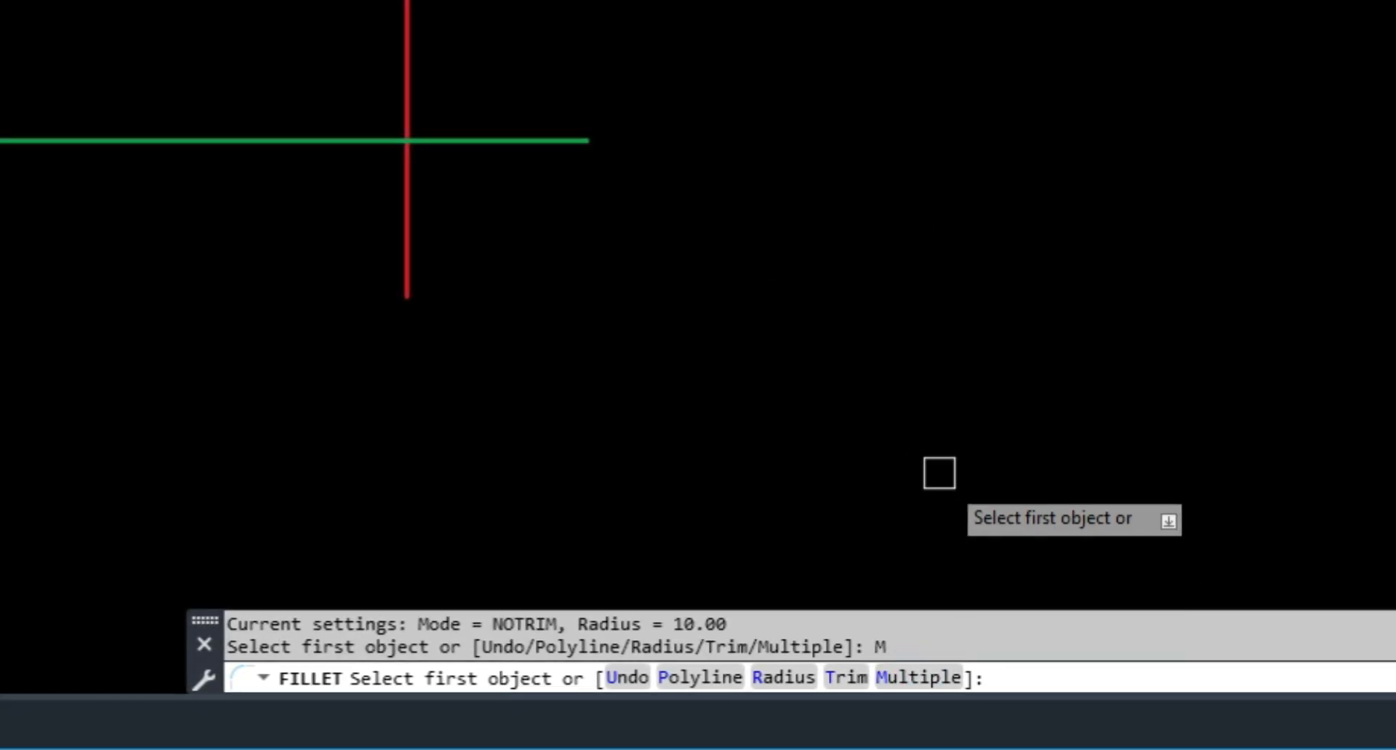
{"action": "left_click", "coordinate": [407, 223]}
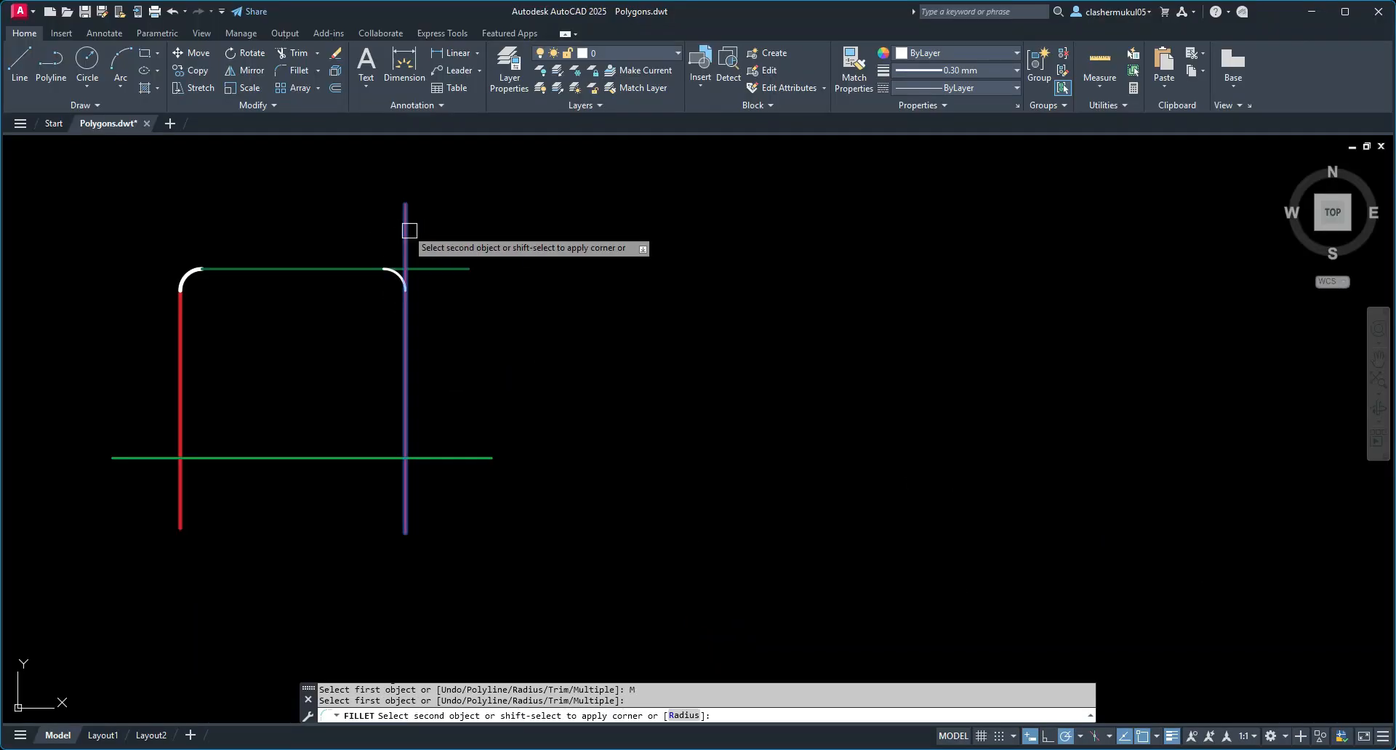
{"action": "left_click", "coordinate": [439, 268]}
{"action": "left_click", "coordinate": [343, 270]}
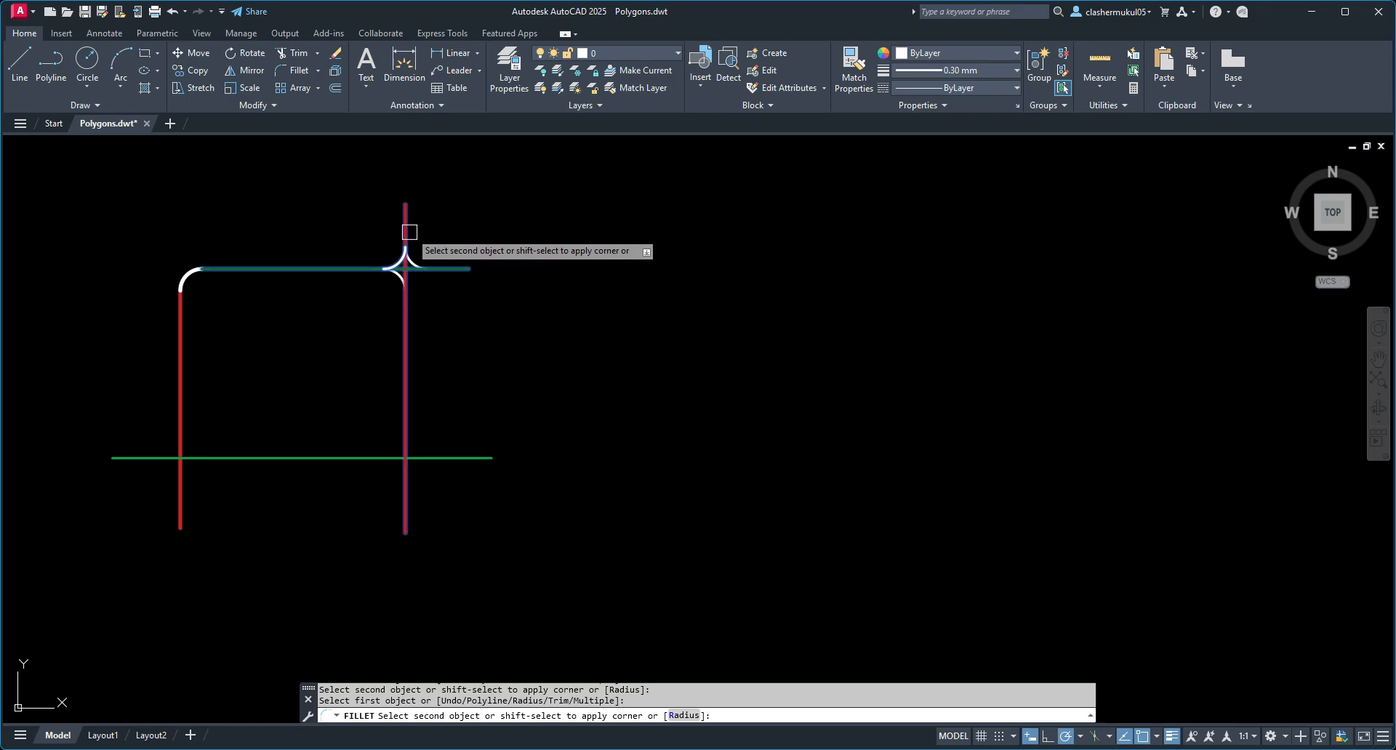
{"action": "left_click", "coordinate": [406, 232]}
{"action": "left_click", "coordinate": [405, 309]}
{"action": "left_click", "coordinate": [443, 270]}
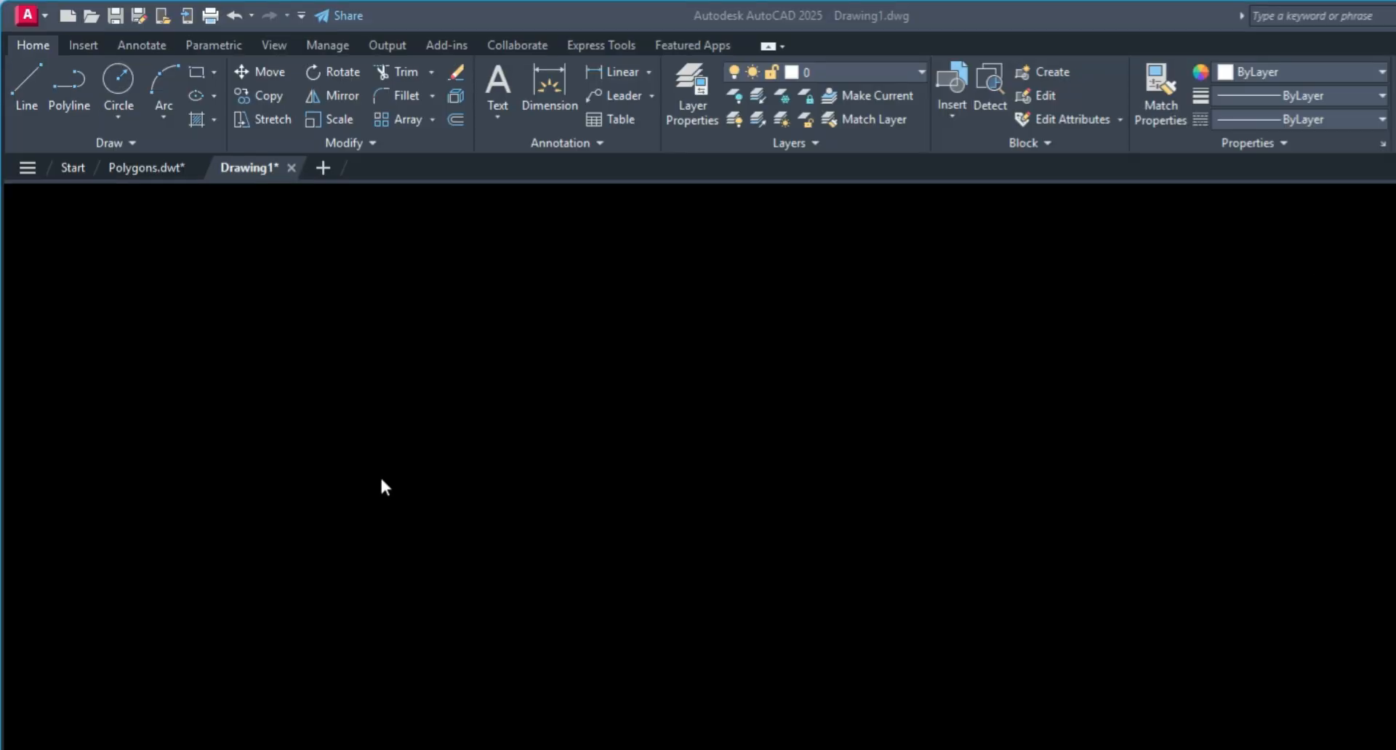
Draw the top and right sides of a square with two connected perpendicular lines, each 5 units long
{"action": "left_click", "coordinate": [27, 78]}
{"action": "left_click", "coordinate": [255, 330]}
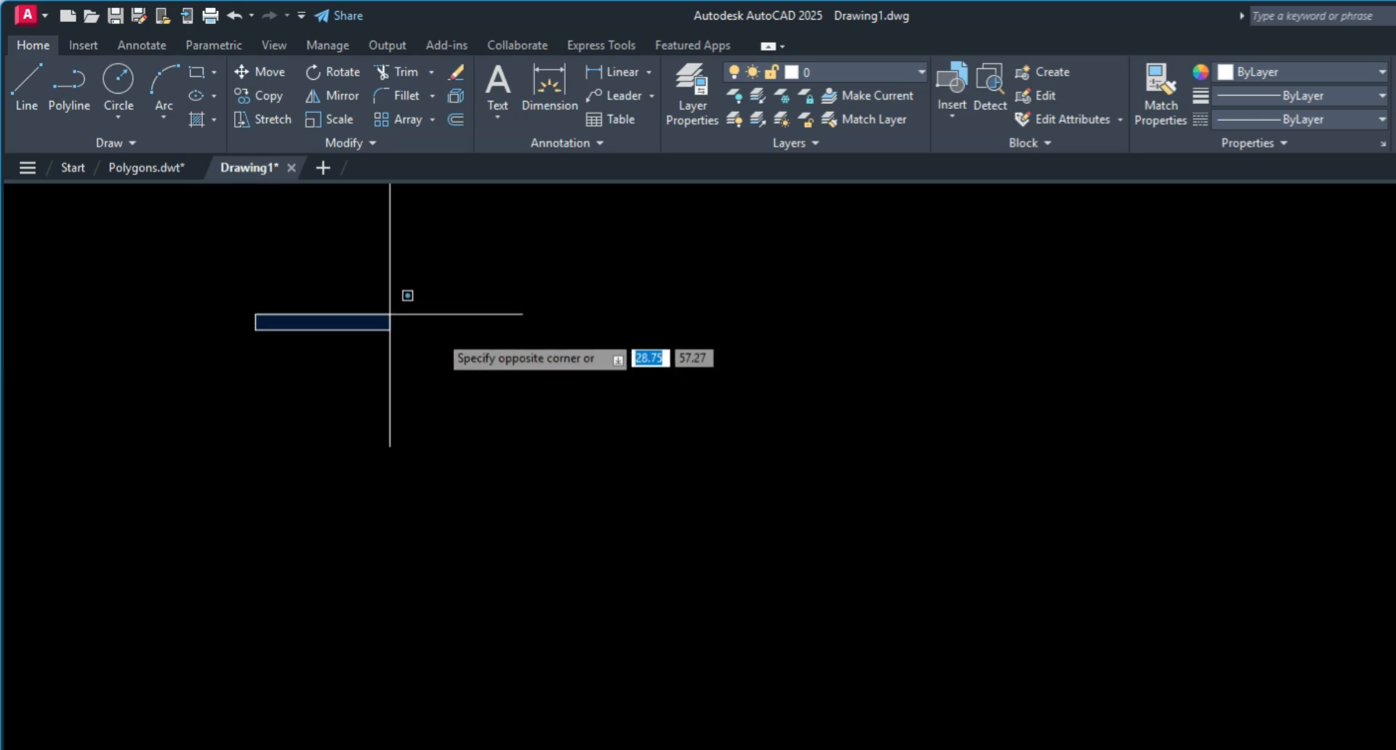
{"action": "left_click", "coordinate": [27, 81]}
{"action": "left_click", "coordinate": [342, 336]}
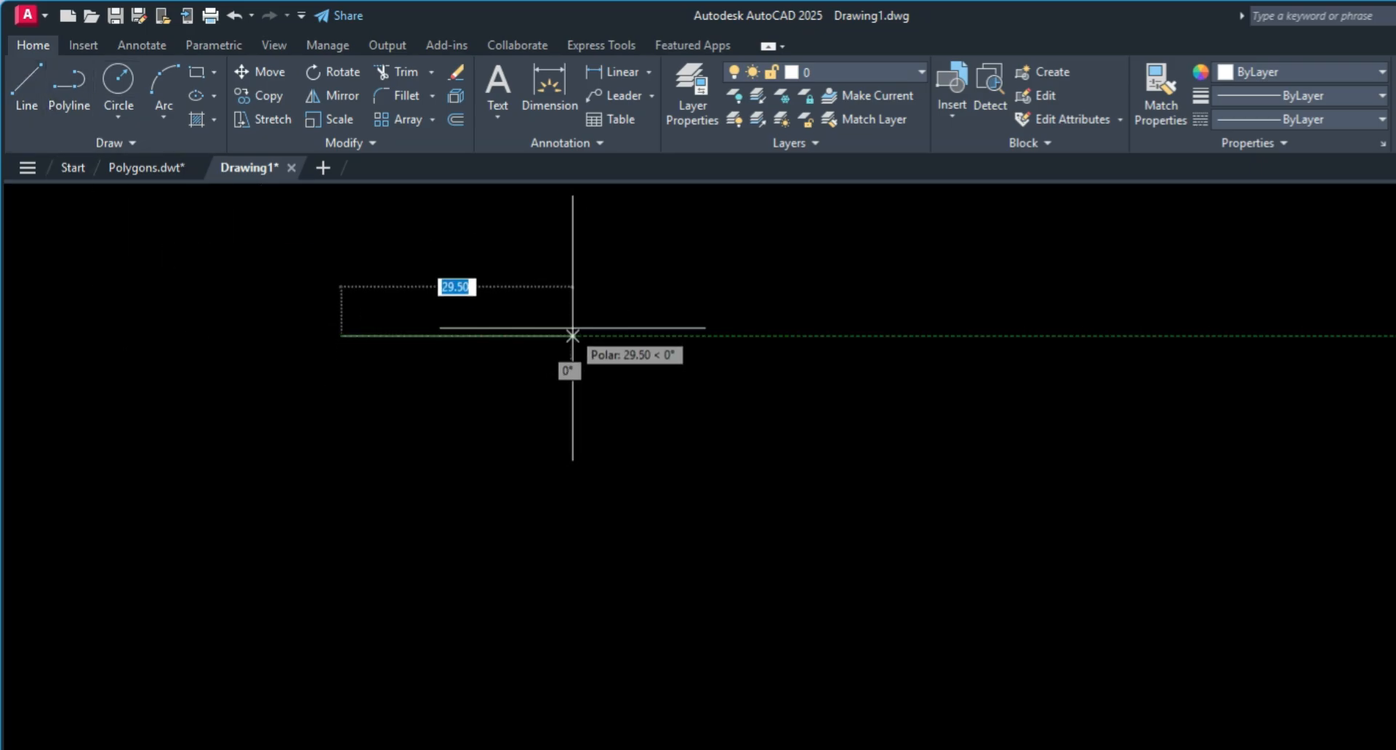
{"action": "key", "text": "Return"}
{"action": "scroll", "coordinate": [348, 341], "scroll_direction": "up", "scroll_amount": 8}
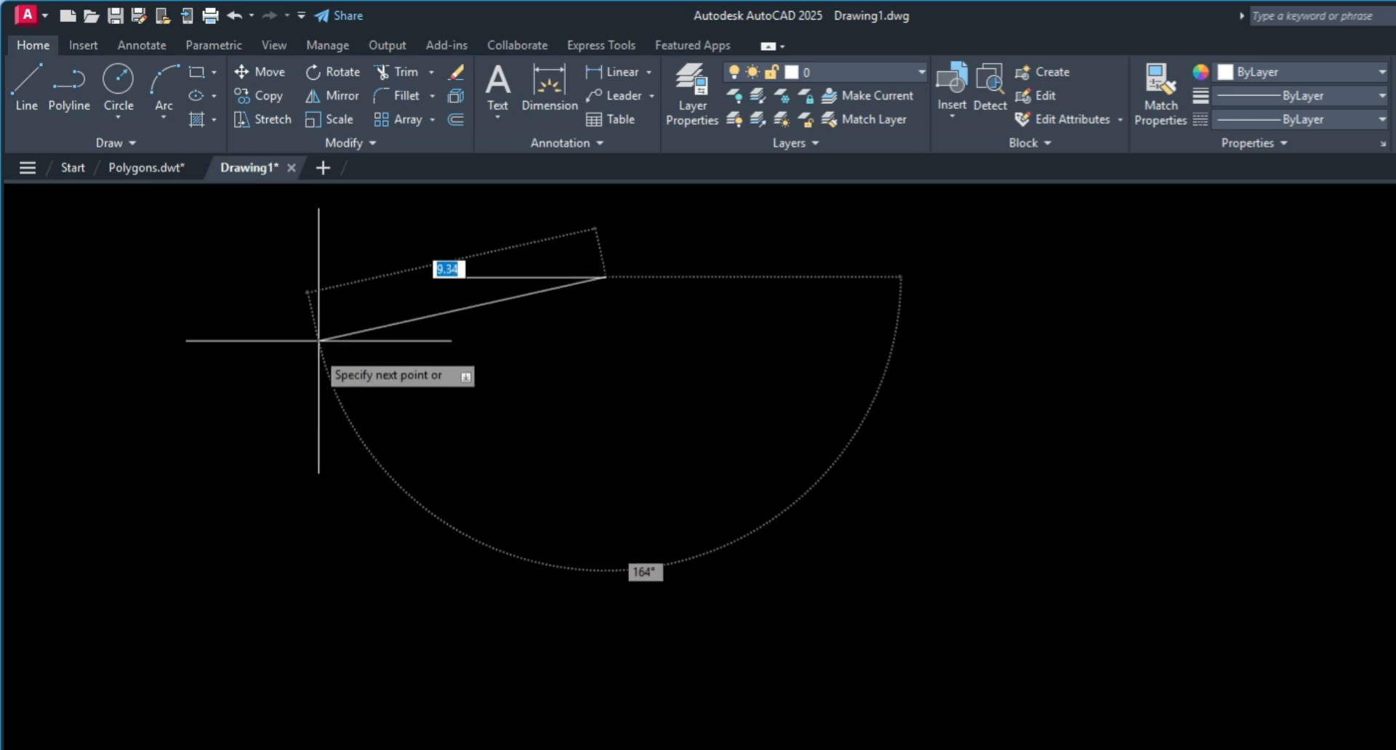
{"action": "scroll", "coordinate": [407, 375], "scroll_direction": "up", "scroll_amount": 6}
{"action": "middle_click_drag", "start_coordinate": [433, 369], "coordinate": [462, 718]}
{"action": "scroll", "coordinate": [709, 514], "scroll_direction": "down", "scroll_amount": 2}
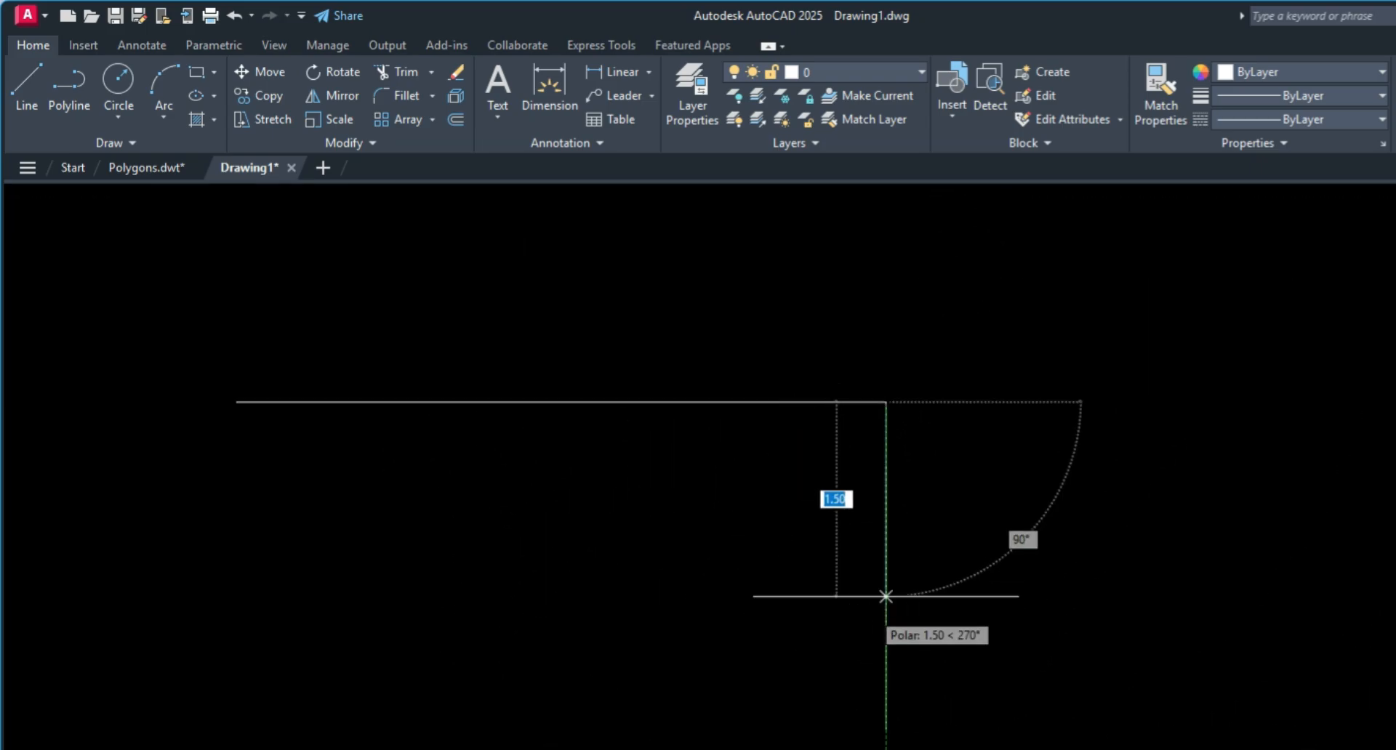
{"action": "left_click", "coordinate": [886, 596]}
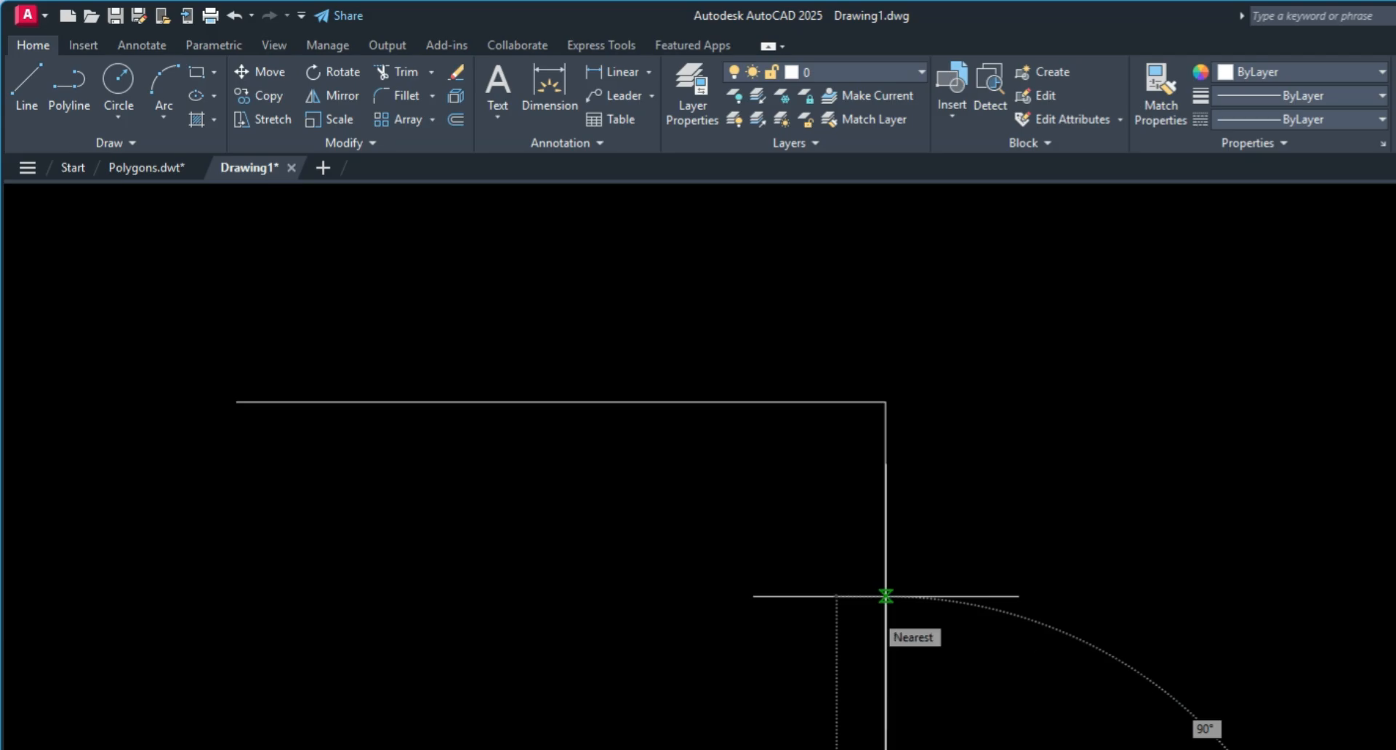
Complete the square by adding its bottom and left sides, each 5 units long
{"action": "mouse_move", "coordinate": [885, 592]}
{"action": "middle_mouse_down"}
{"action": "mouse_move", "coordinate": [844, 572]}
{"action": "mouse_move", "coordinate": [778, 382]}
{"action": "middle_mouse_up"}
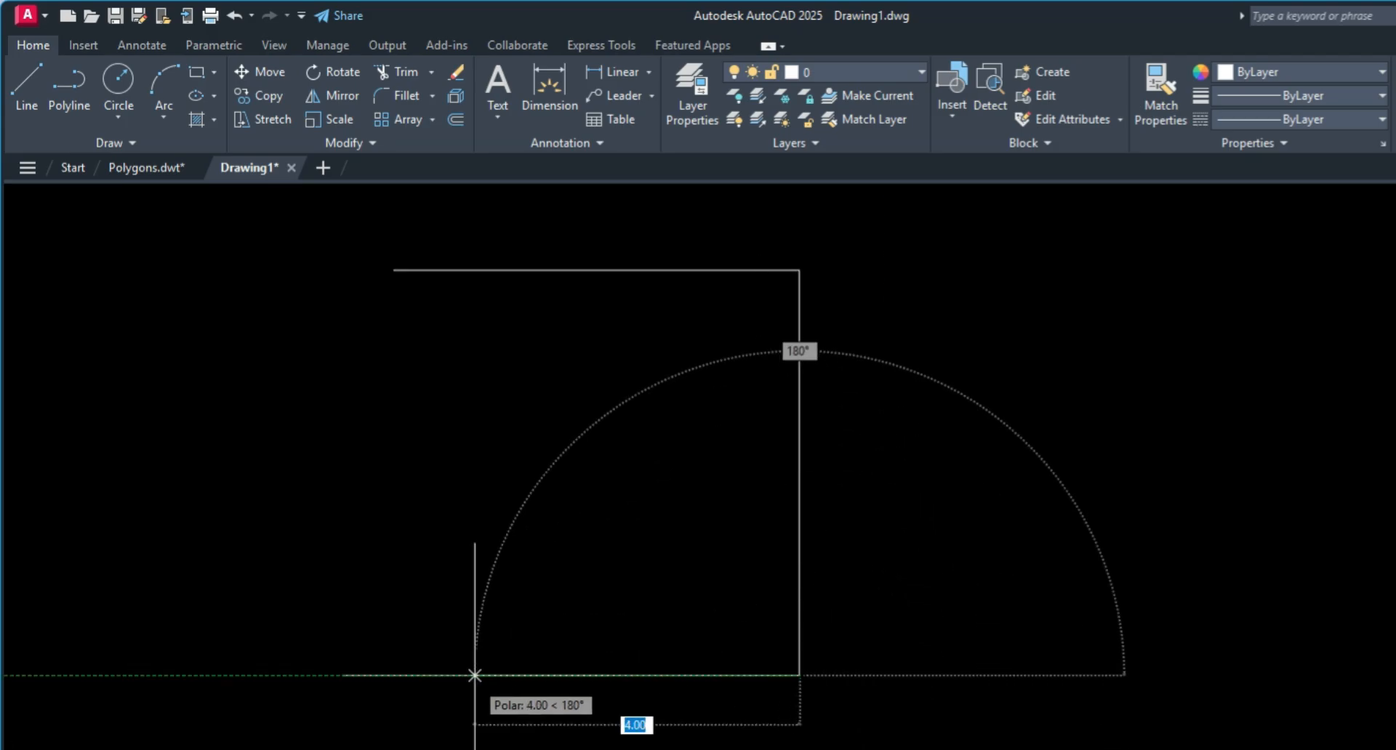
{"action": "type", "text": "5"}
{"action": "key", "text": "Return"}
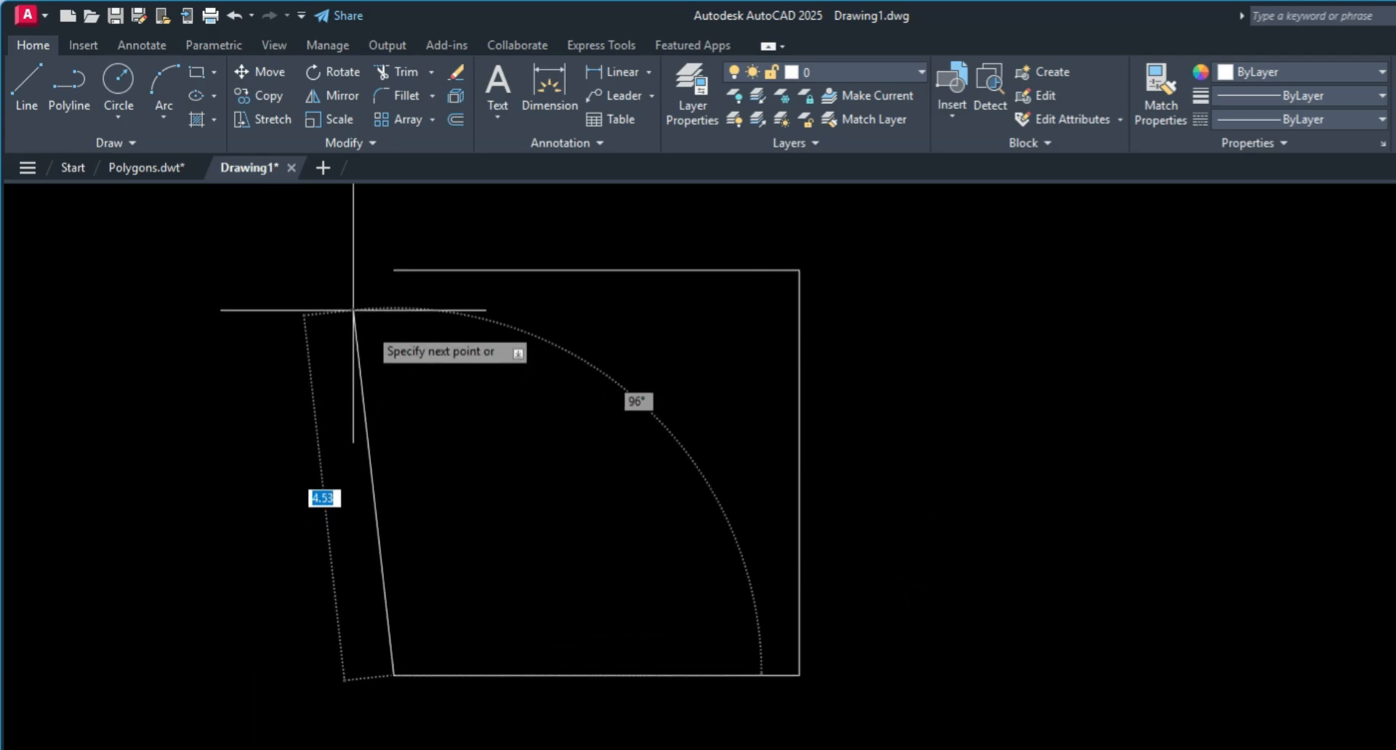
{"action": "type", "text": "5"}
{"action": "key", "text": "Return"}
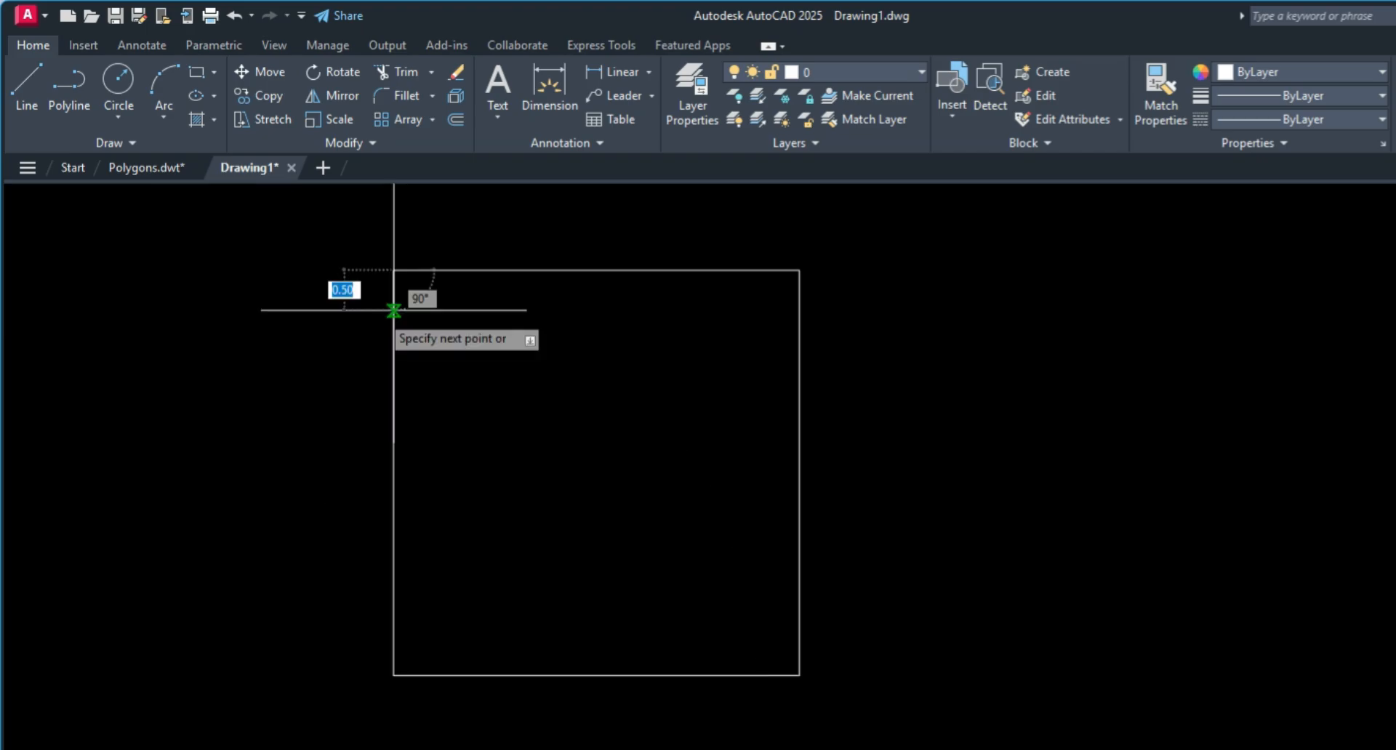
{"action": "key", "text": "Escape"}
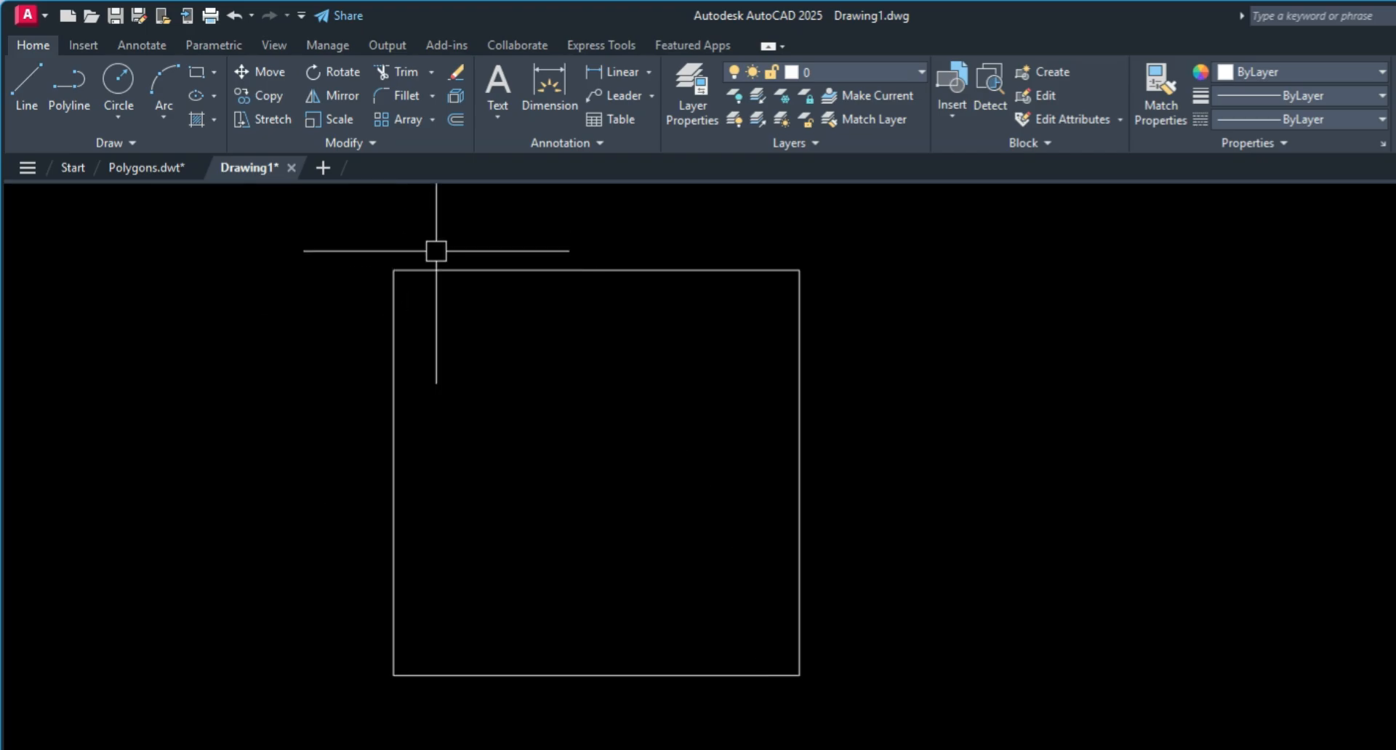
Offset the square's right side outward by 0.15
{"action": "middle_click_drag", "start_coordinate": [545, 299], "coordinate": [480, 311]}
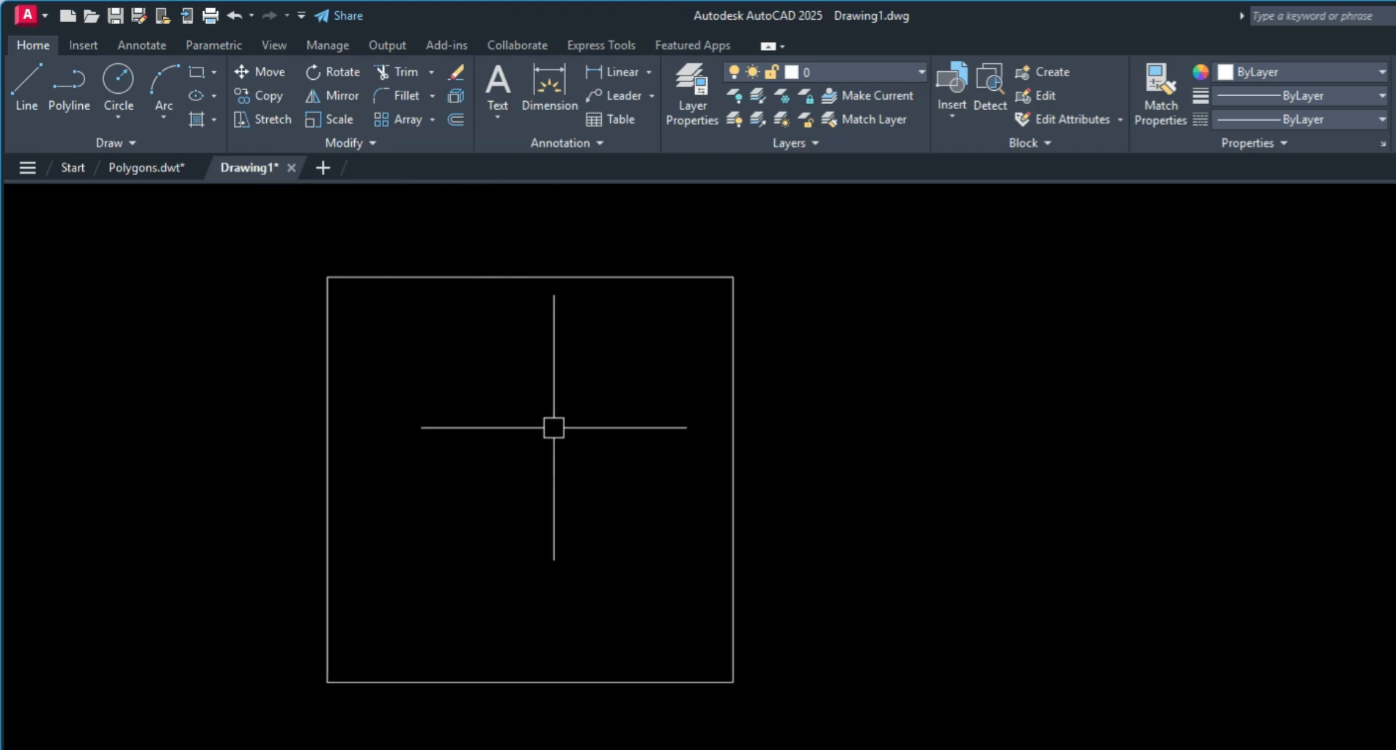
{"action": "type", "text": "og"}
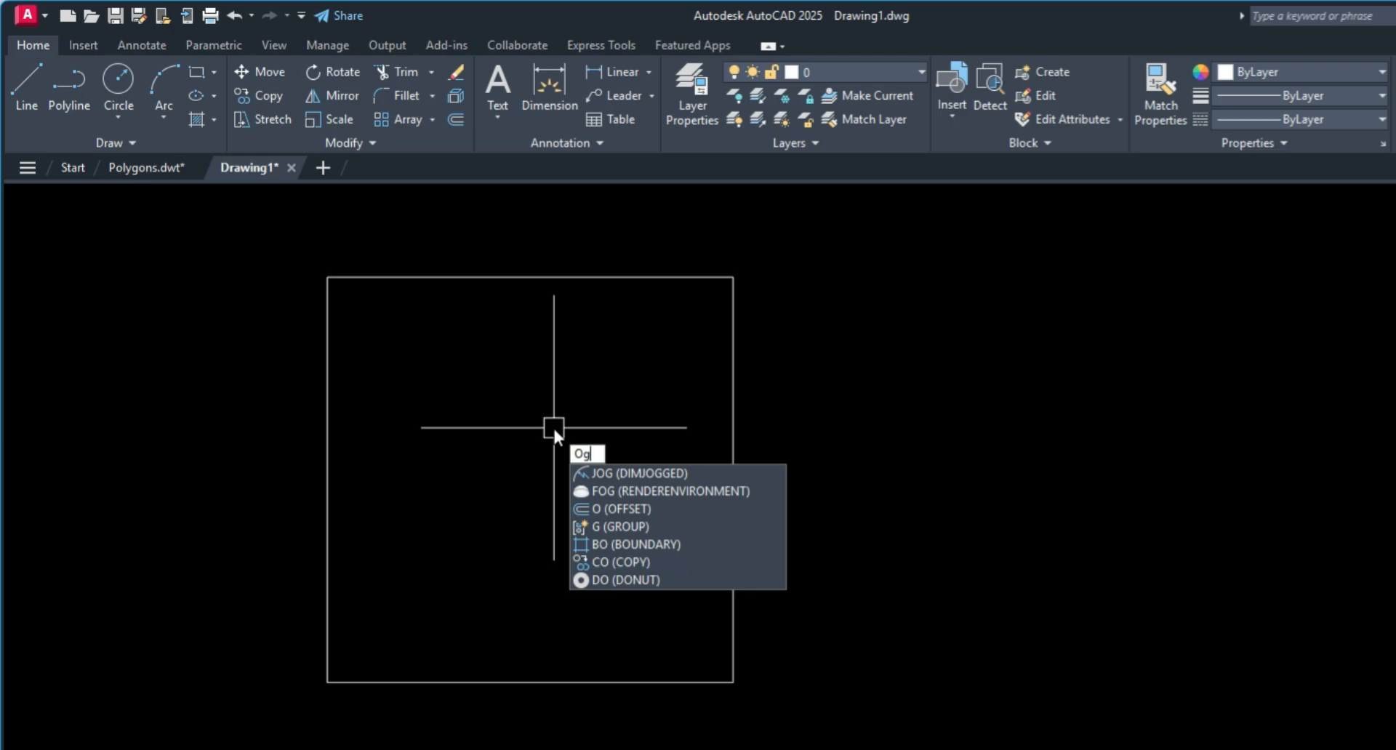
{"action": "key", "text": "BackSpace"}
{"action": "type", "text": "F"}
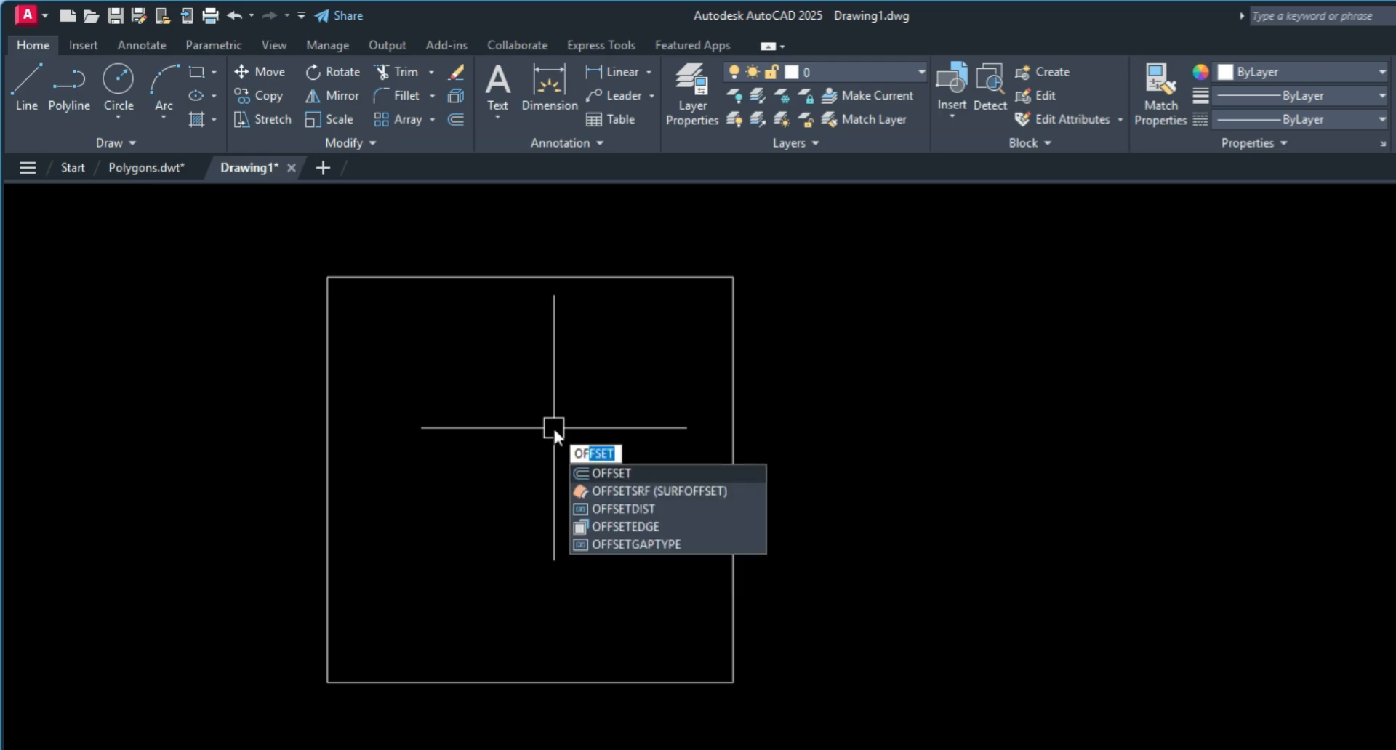
{"action": "key", "text": "Return"}
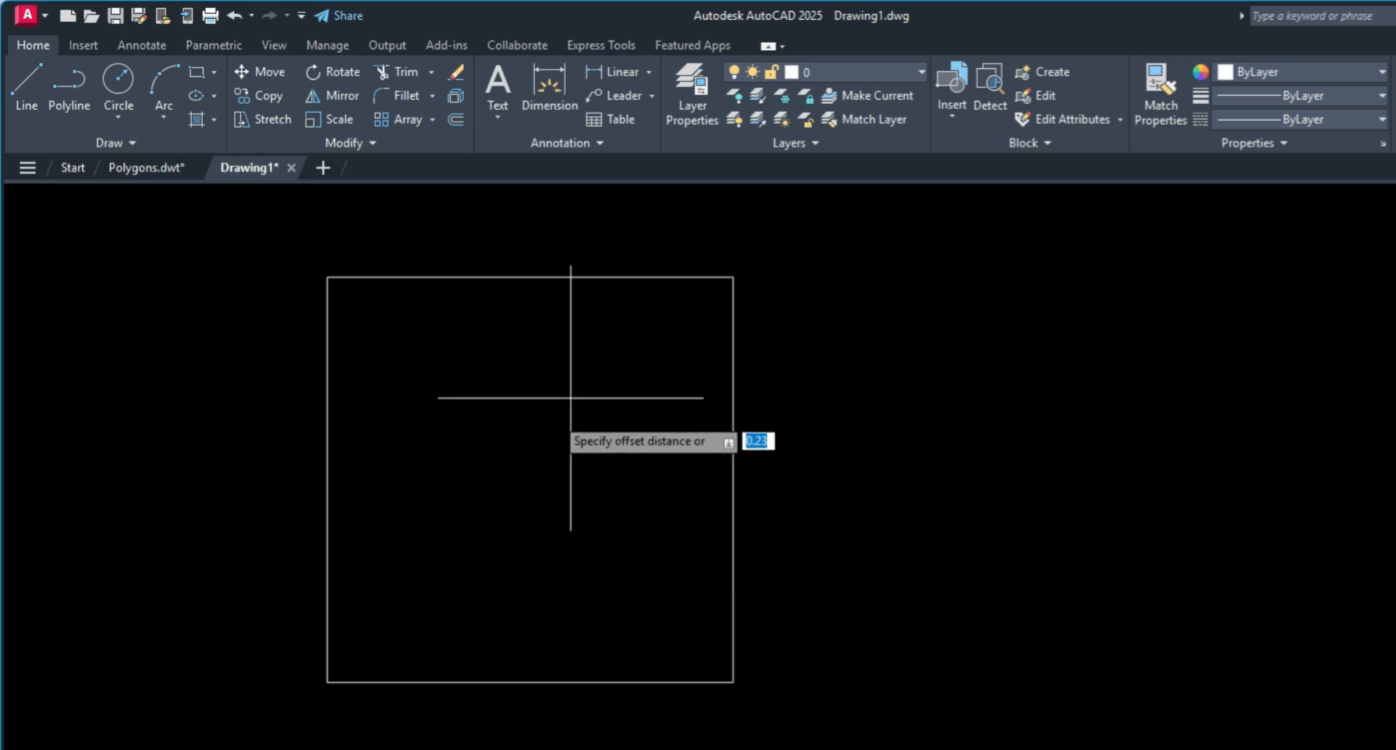
{"action": "type", "text": ".15"}
{"action": "key", "text": "Return"}
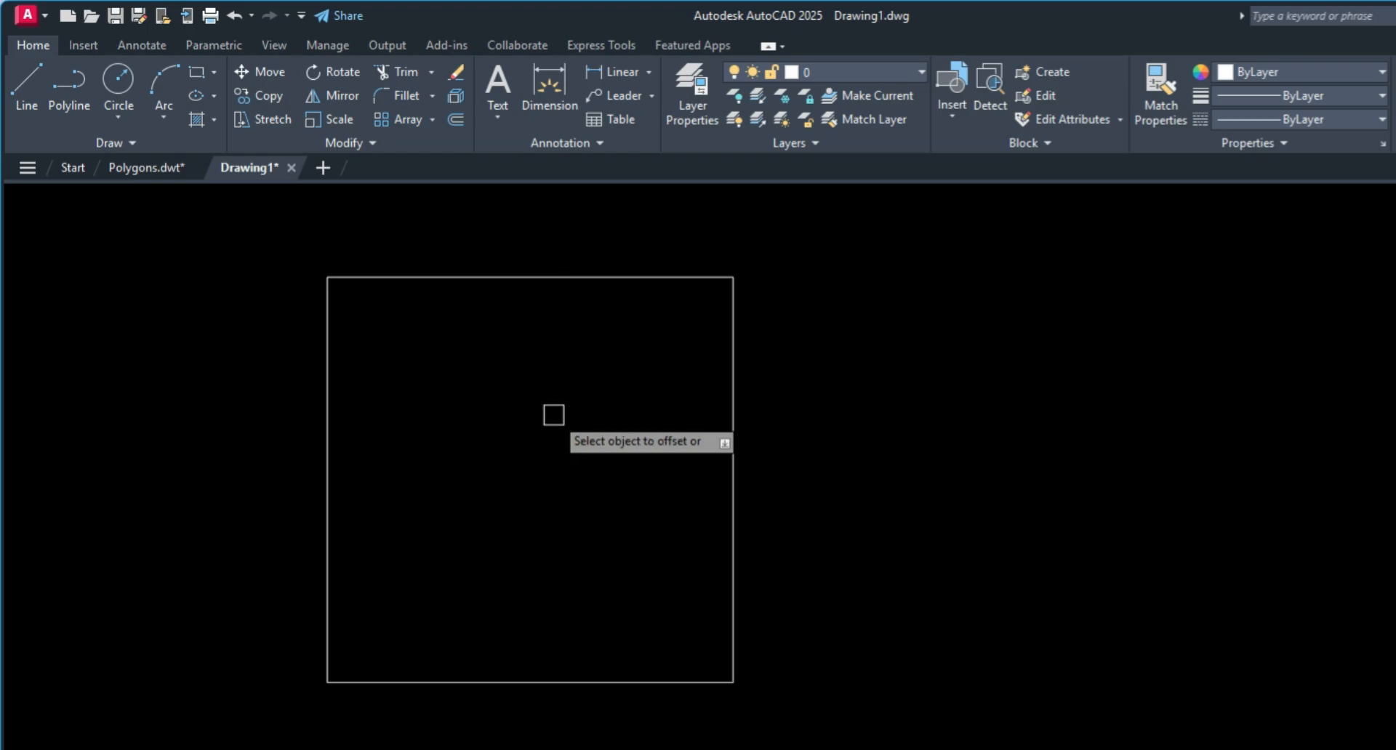
{"action": "left_click", "coordinate": [733, 358]}
{"action": "left_click", "coordinate": [752, 342]}
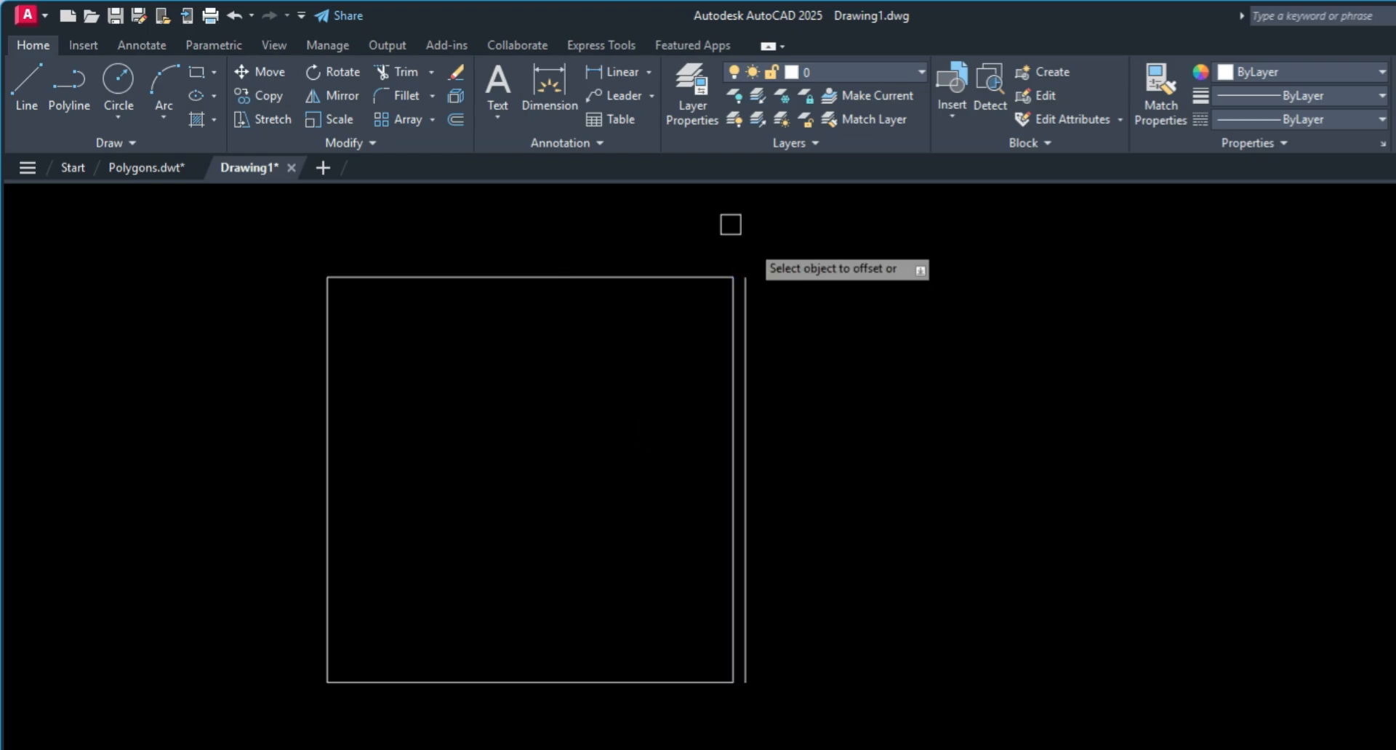
Offset the square's top, left and bottom sides outward by the same 0.15 distance
{"action": "left_click", "coordinate": [570, 277]}
{"action": "left_click", "coordinate": [569, 247]}
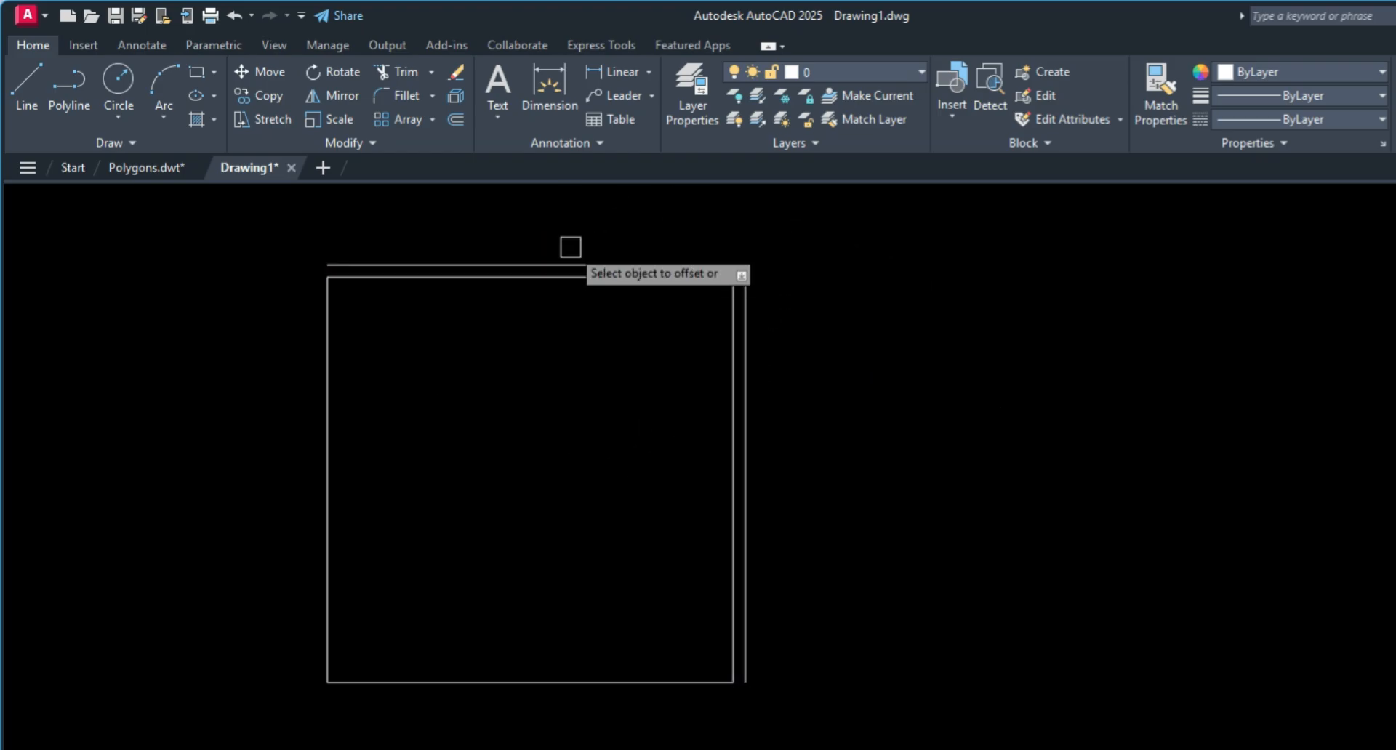
{"action": "left_click", "coordinate": [326, 367]}
{"action": "left_click", "coordinate": [246, 368]}
{"action": "left_click", "coordinate": [450, 682]}
{"action": "left_click", "coordinate": [477, 731]}
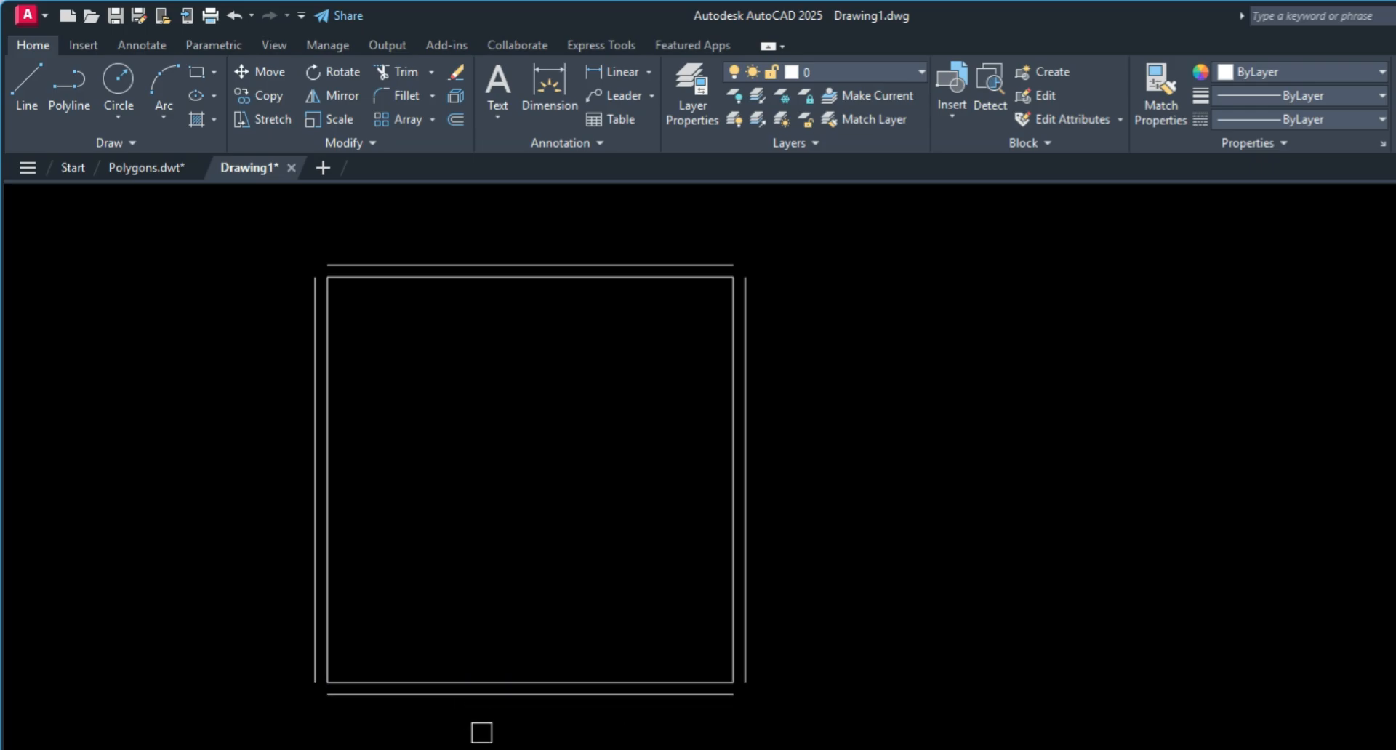
{"action": "scroll", "coordinate": [304, 726], "scroll_direction": "up", "scroll_amount": 4}
{"action": "scroll", "coordinate": [361, 682], "scroll_direction": "up", "scroll_amount": 4}
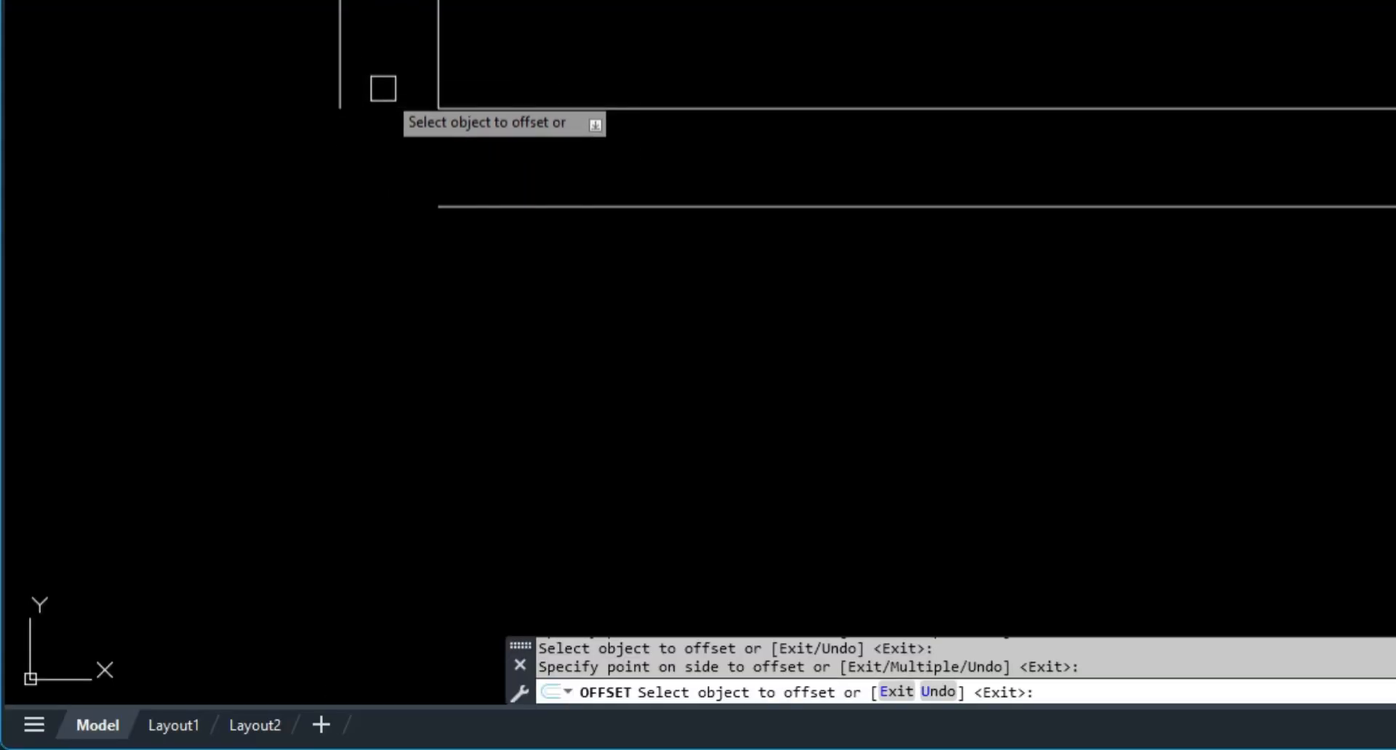
{"action": "middle_click_drag", "start_coordinate": [383, 87], "coordinate": [321, 250]}
{"action": "key", "text": "Escape"}
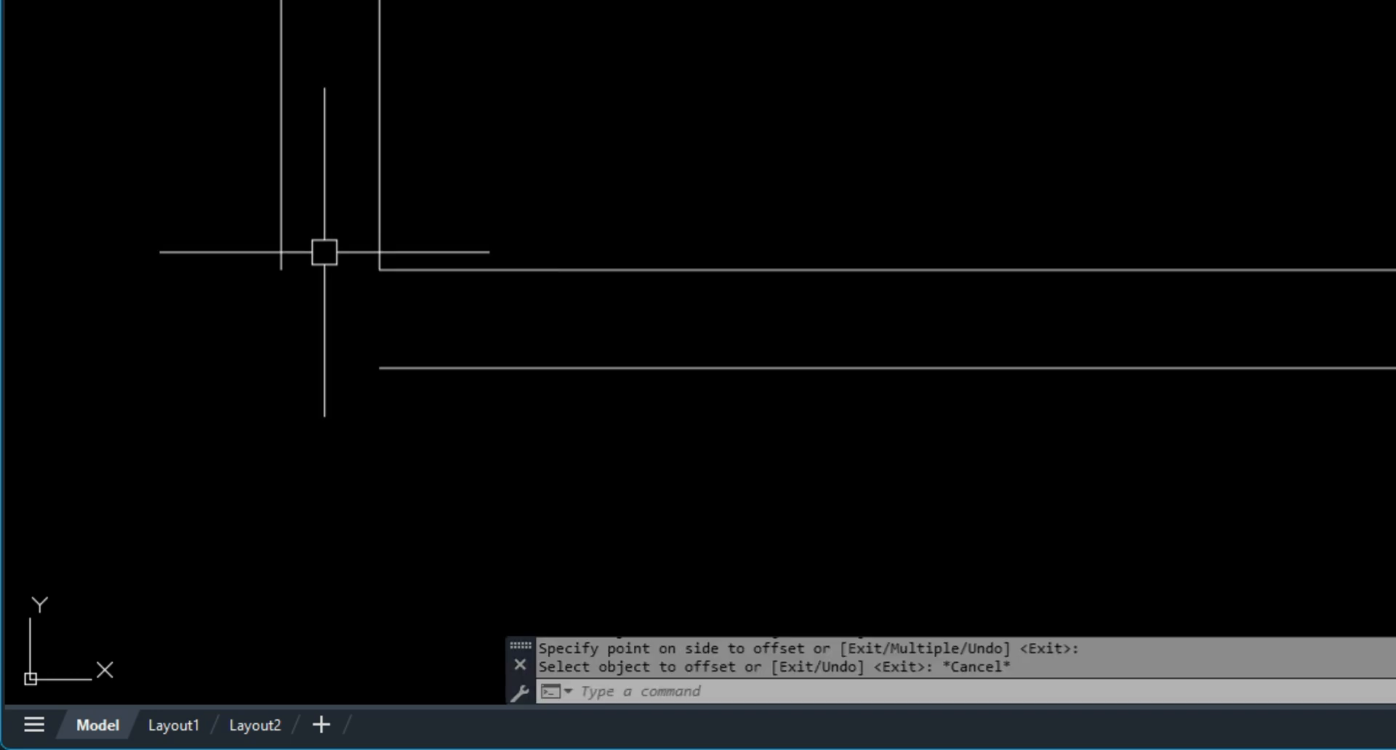
Join the outer left and bottom lines into a sharp corner using Fillet in Trim mode, keeping the radius of 0
{"action": "type", "text": "f"}
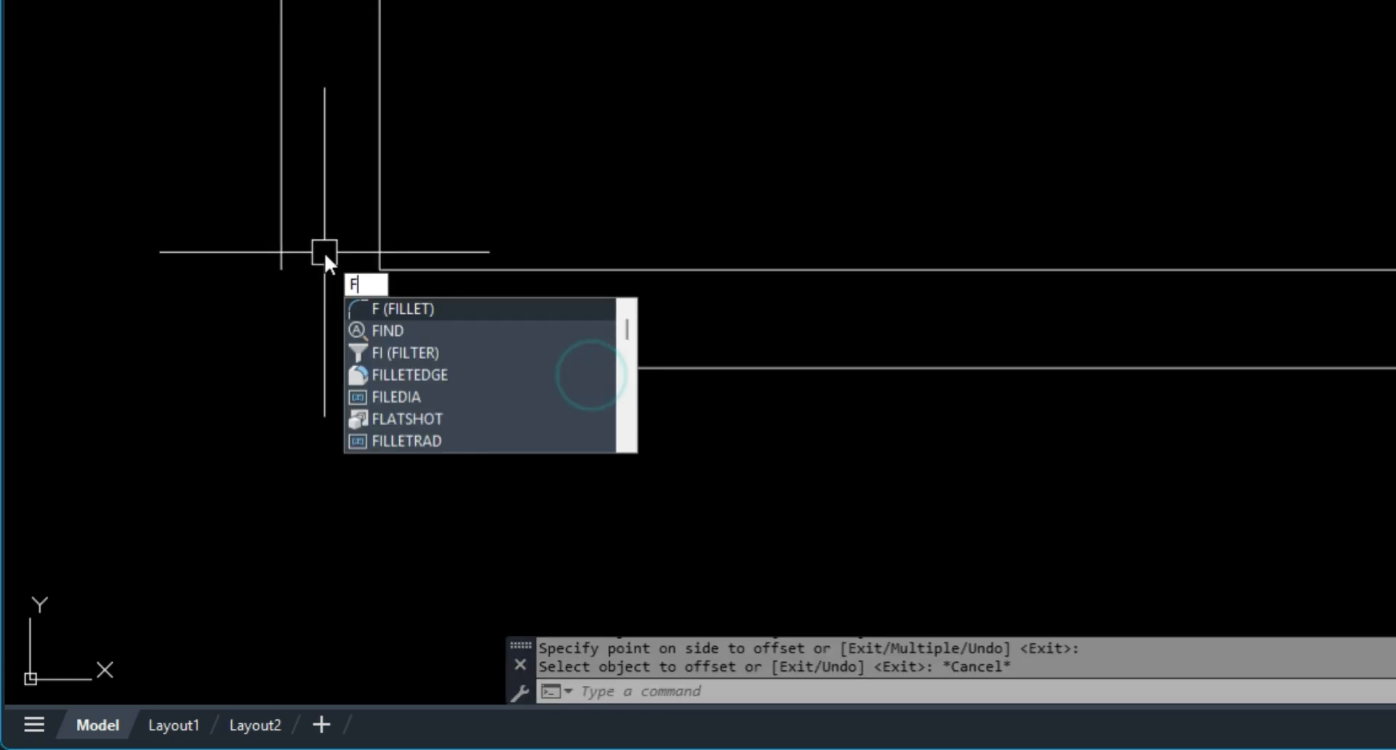
{"action": "key", "text": "Return"}
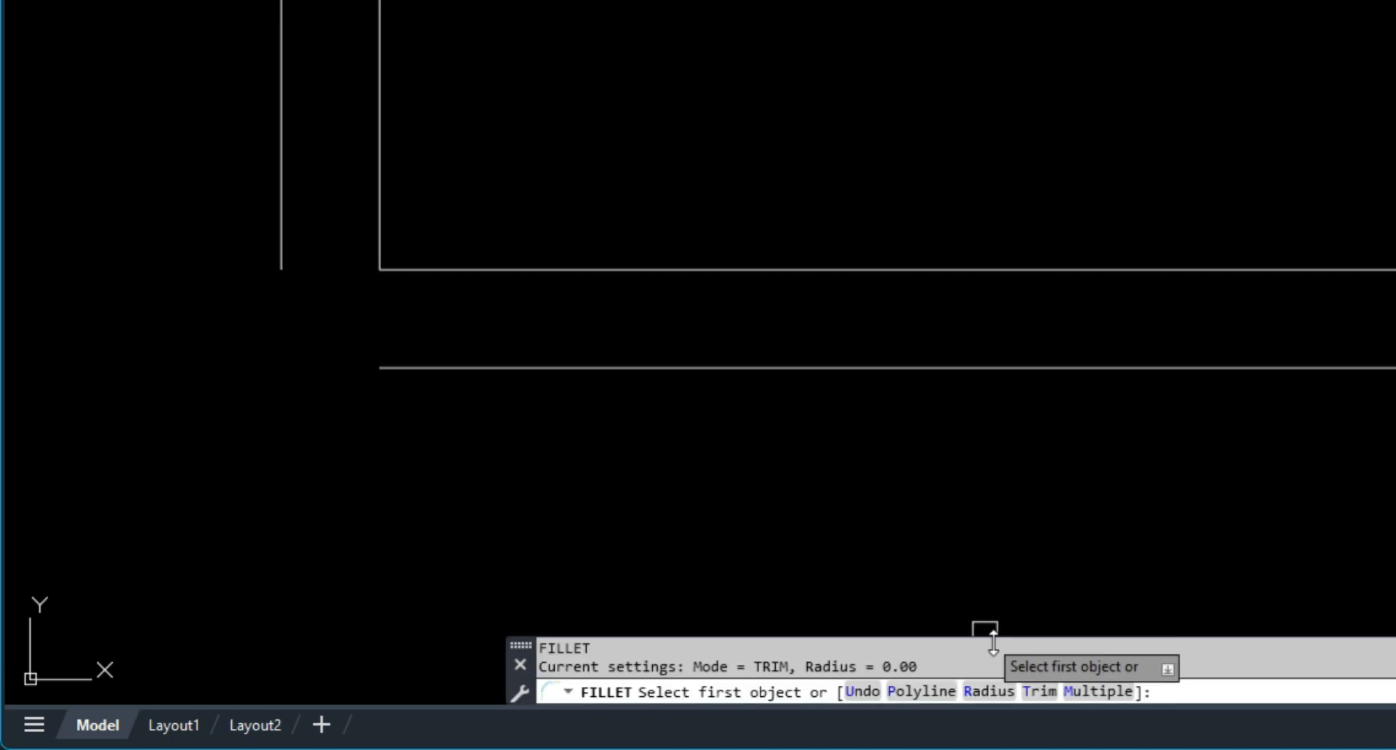
{"action": "left_click", "coordinate": [1047, 690]}
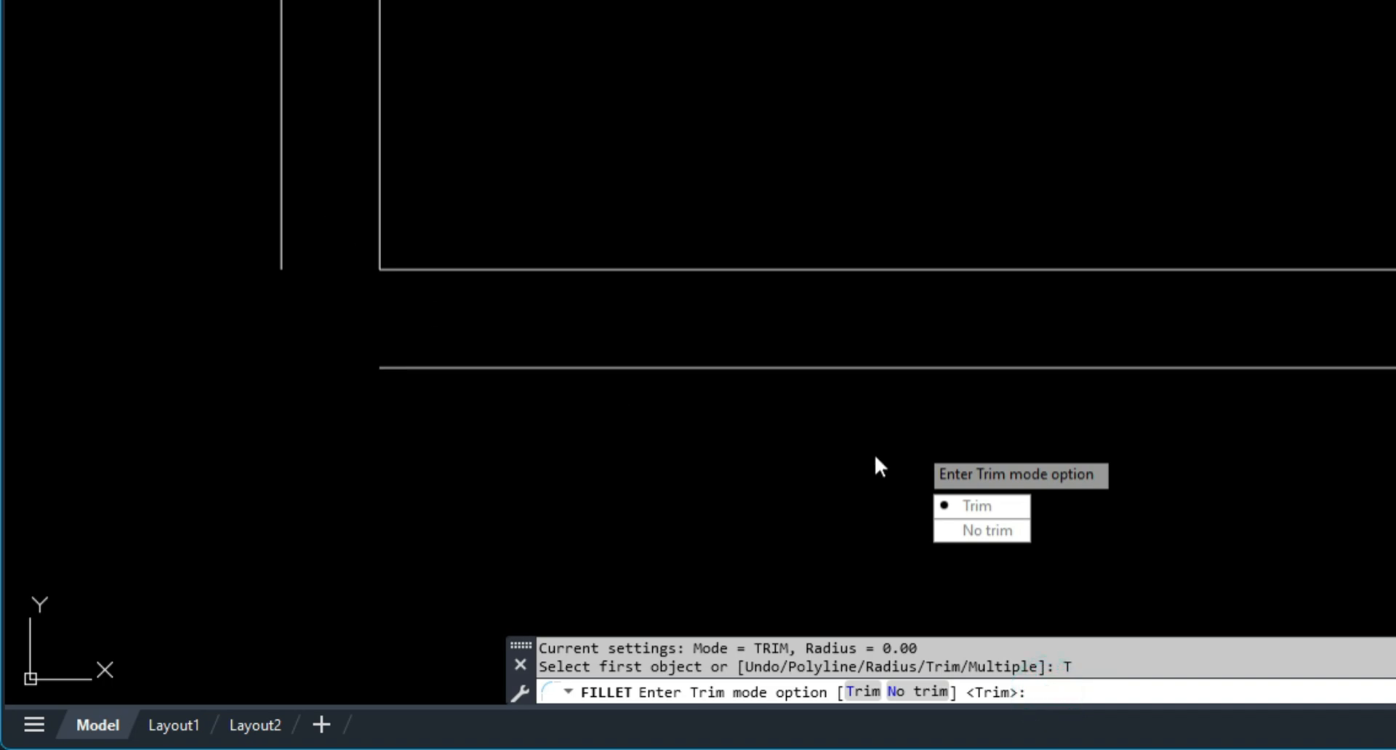
{"action": "left_click", "coordinate": [976, 508]}
{"action": "left_click", "coordinate": [280, 94]}
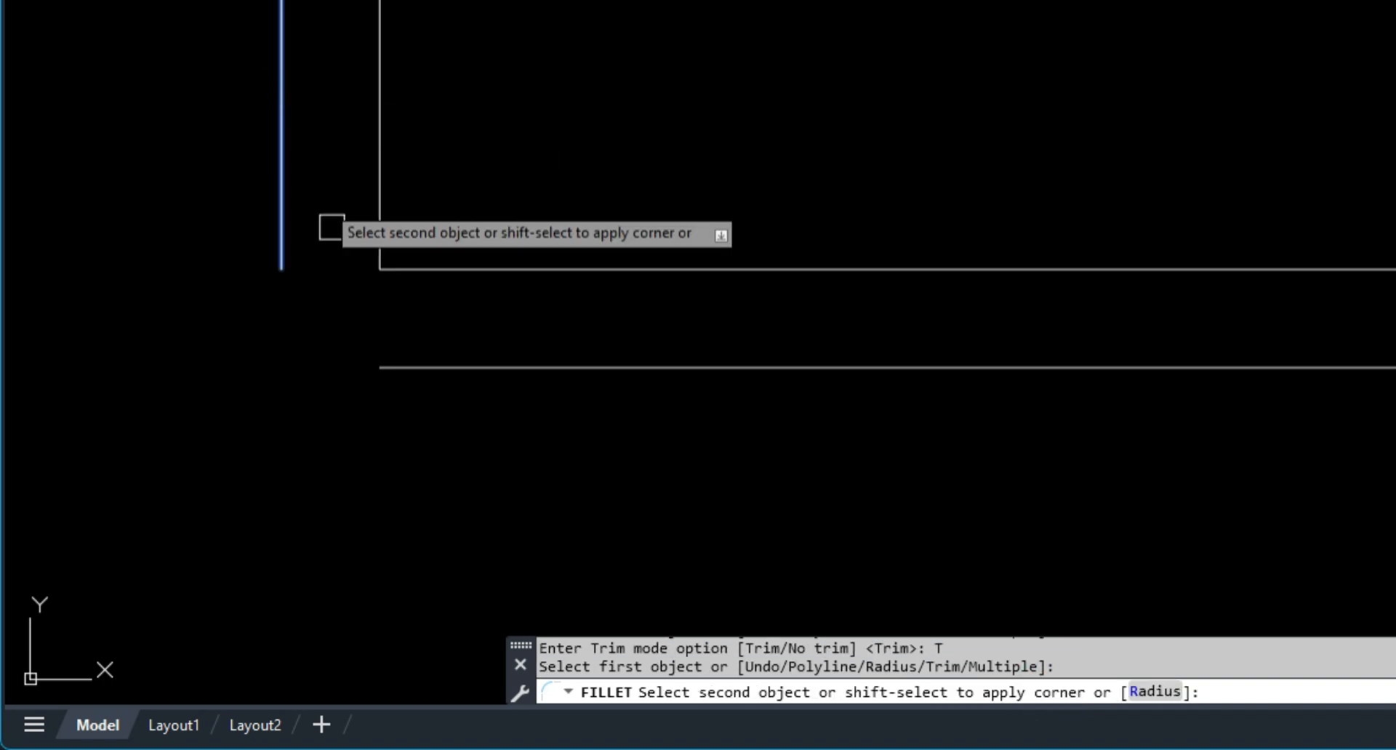
{"action": "left_click", "coordinate": [455, 365]}
Examine the joined lower-left corner and the other corners of the outer offset lines
{"action": "middle_click_drag", "start_coordinate": [625, 252], "coordinate": [741, 258]}
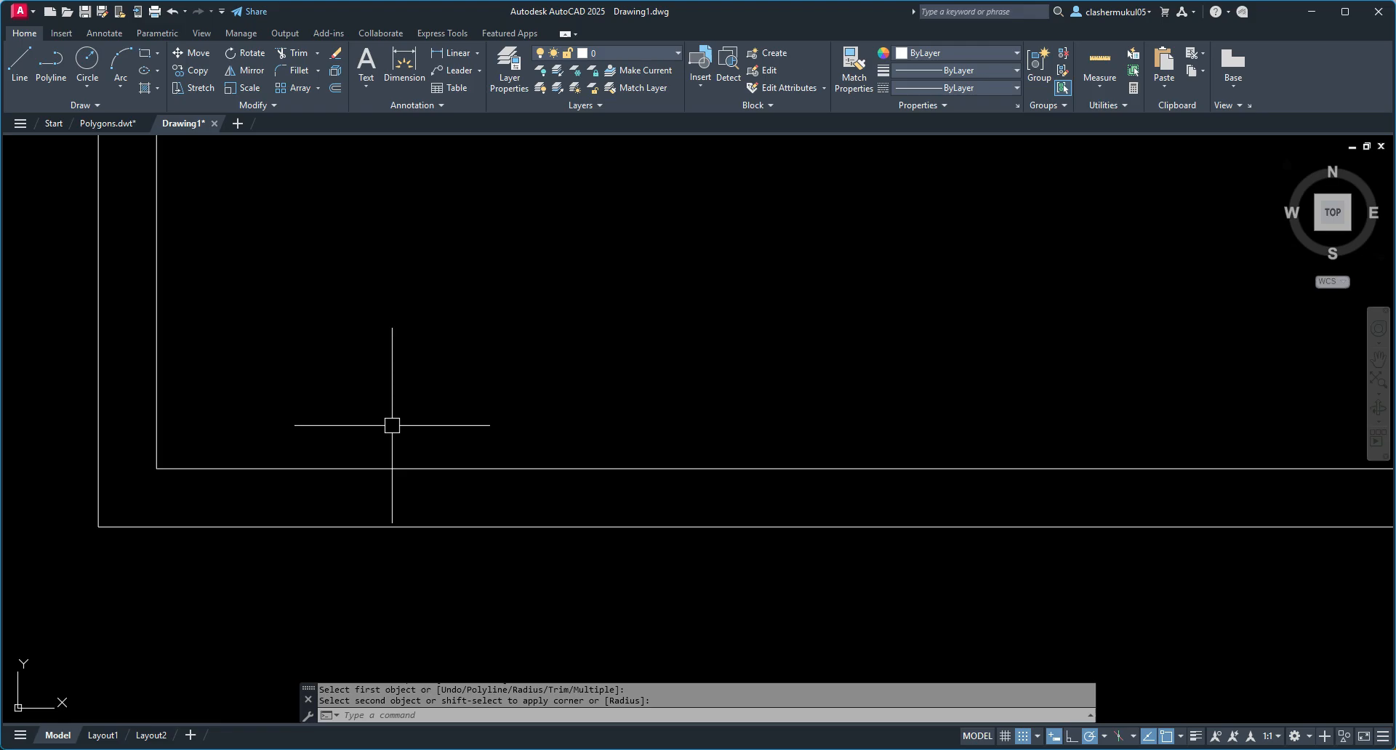
{"action": "scroll", "coordinate": [390, 424], "scroll_direction": "down", "scroll_amount": 5}
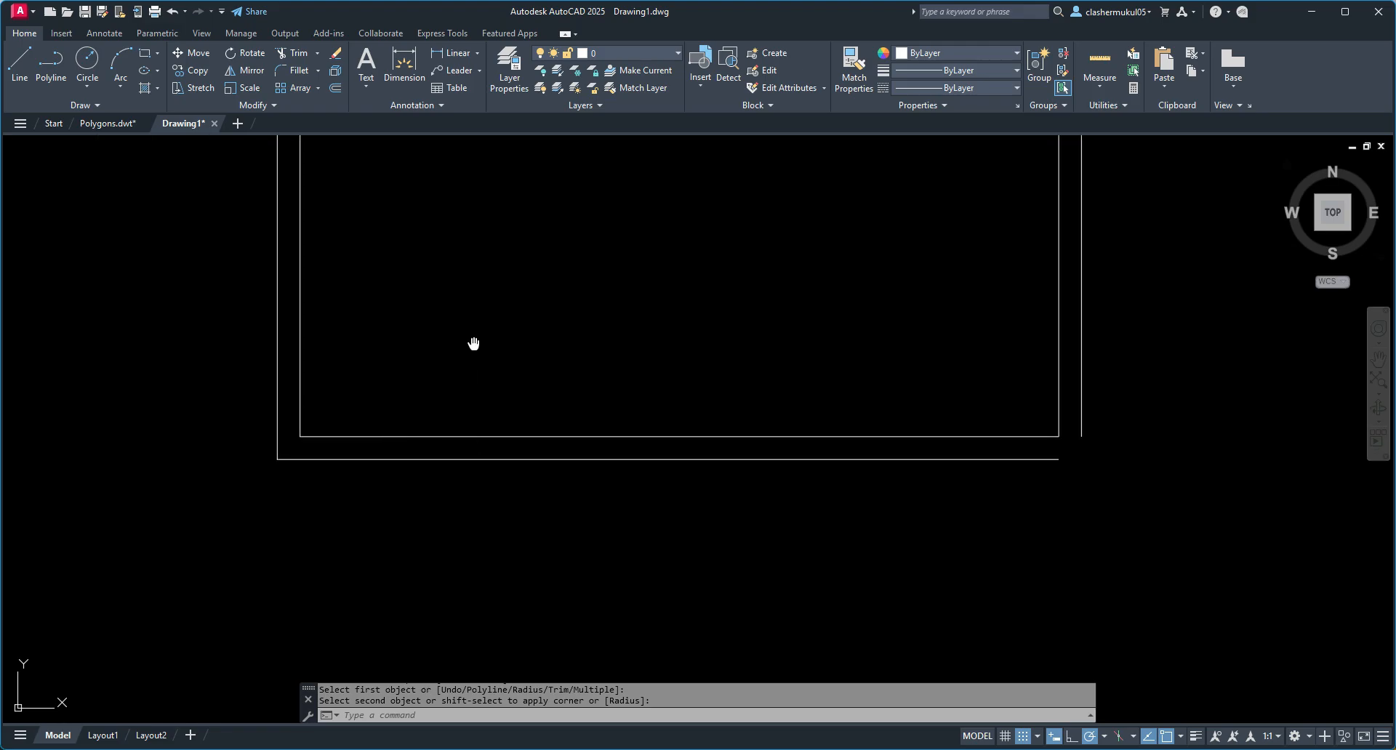
{"action": "scroll", "coordinate": [297, 406], "scroll_direction": "down", "scroll_amount": 2}
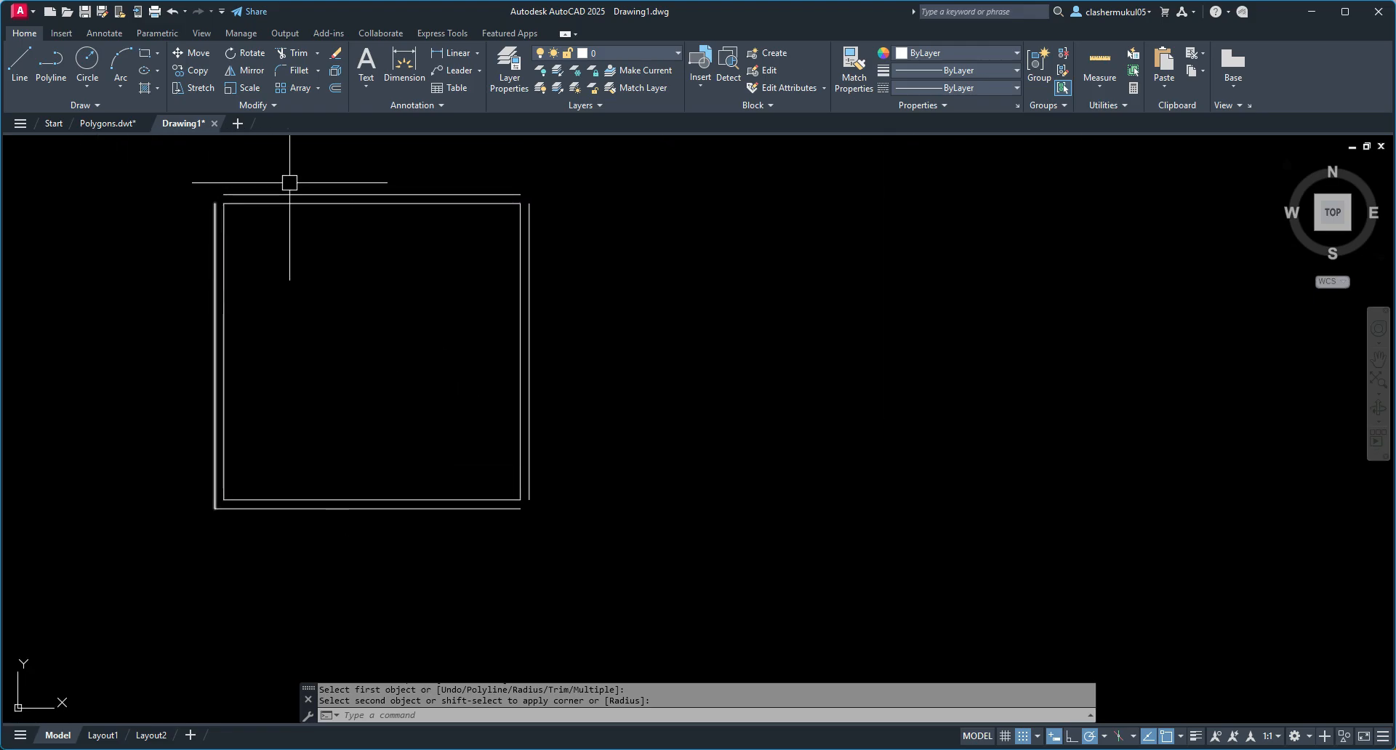
{"action": "scroll", "coordinate": [215, 208], "scroll_direction": "up", "scroll_amount": 4}
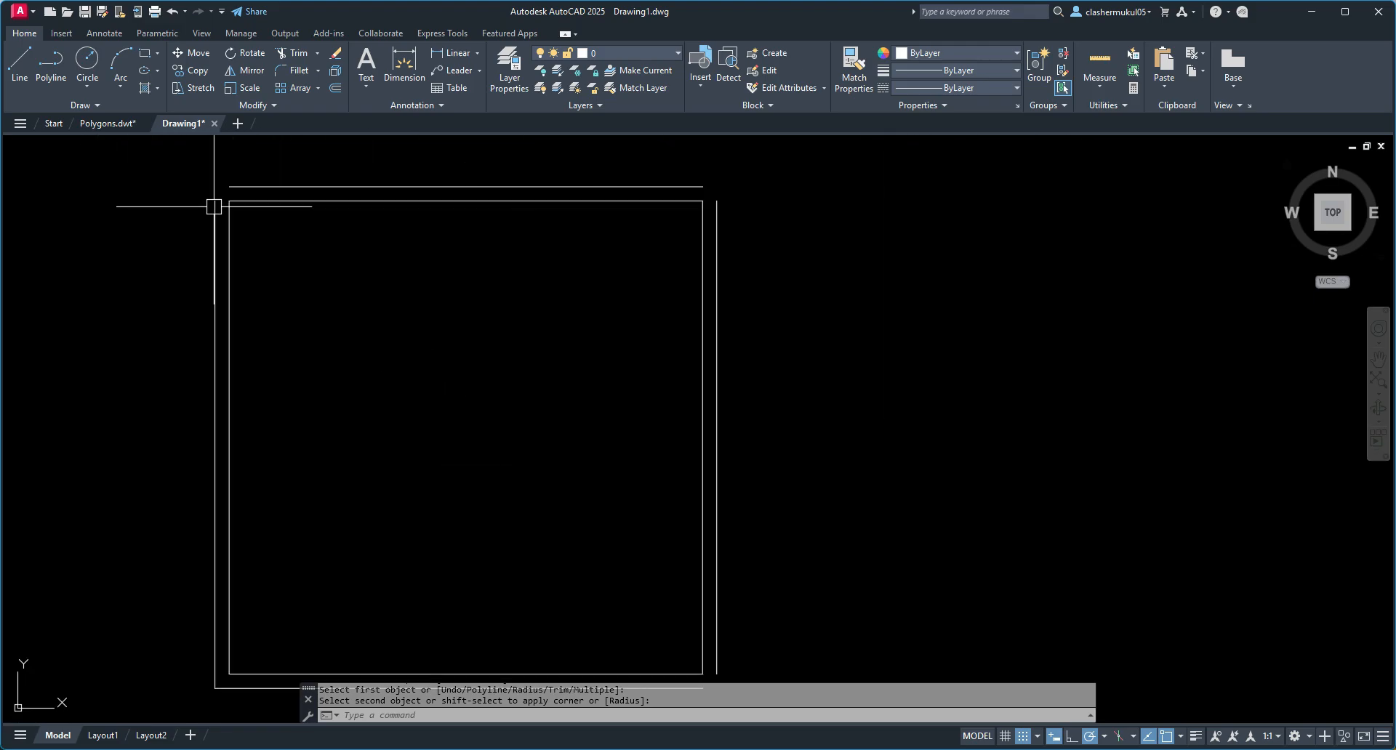
{"action": "mouse_move", "coordinate": [991, 290]}
{"action": "middle_mouse_down"}
{"action": "mouse_move", "coordinate": [842, 240]}
{"action": "mouse_move", "coordinate": [724, 227]}
{"action": "middle_mouse_up"}
{"action": "scroll", "coordinate": [727, 354], "scroll_direction": "down", "scroll_amount": 4}
{"action": "middle_click_drag", "start_coordinate": [744, 410], "coordinate": [711, 321]}
{"action": "scroll", "coordinate": [717, 436], "scroll_direction": "up", "scroll_amount": 6}
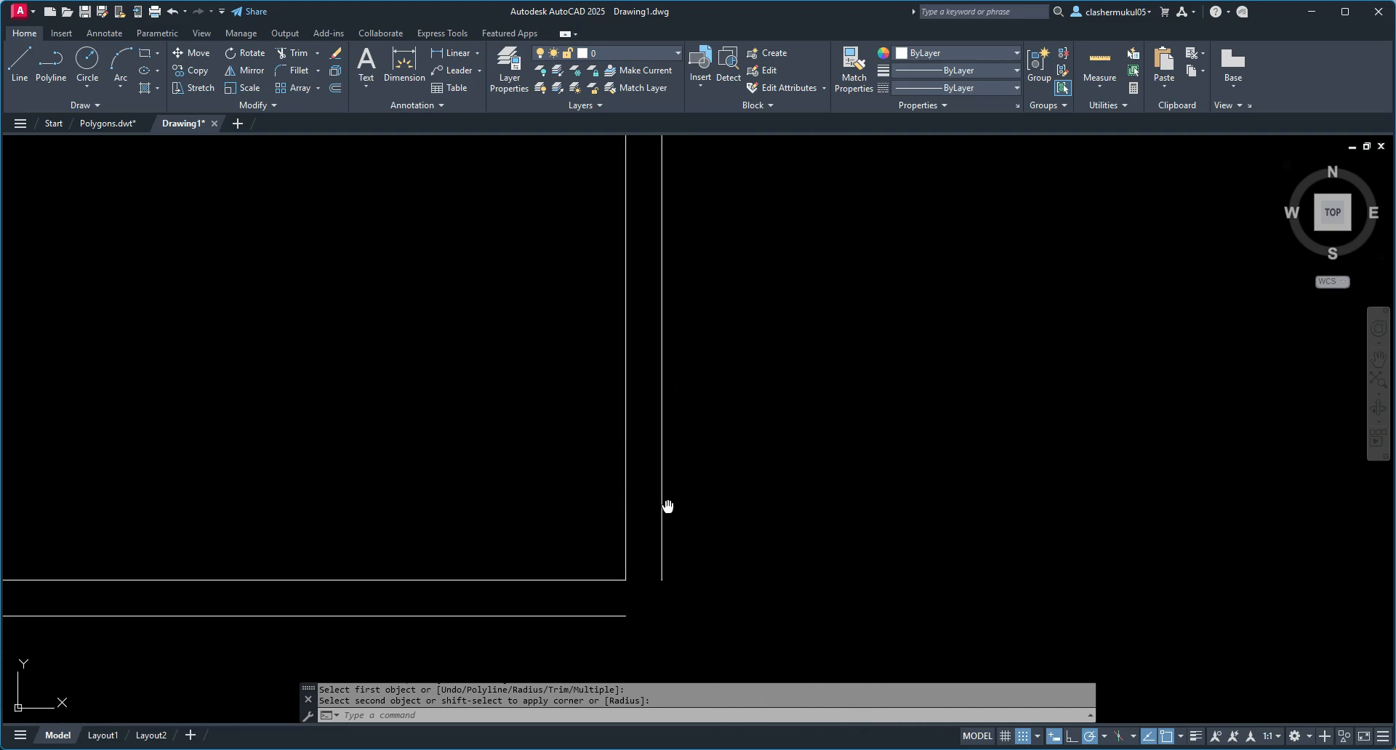
{"action": "scroll", "coordinate": [537, 367], "scroll_direction": "down", "scroll_amount": 4}
{"action": "mouse_move", "coordinate": [537, 368]}
{"action": "middle_mouse_down"}
{"action": "mouse_move", "coordinate": [544, 574]}
{"action": "mouse_move", "coordinate": [555, 516]}
{"action": "middle_mouse_up"}
{"action": "mouse_move", "coordinate": [525, 471]}
{"action": "middle_mouse_down"}
{"action": "mouse_move", "coordinate": [528, 494]}
{"action": "mouse_move", "coordinate": [539, 433]}
{"action": "mouse_move", "coordinate": [551, 523]}
{"action": "middle_mouse_up"}
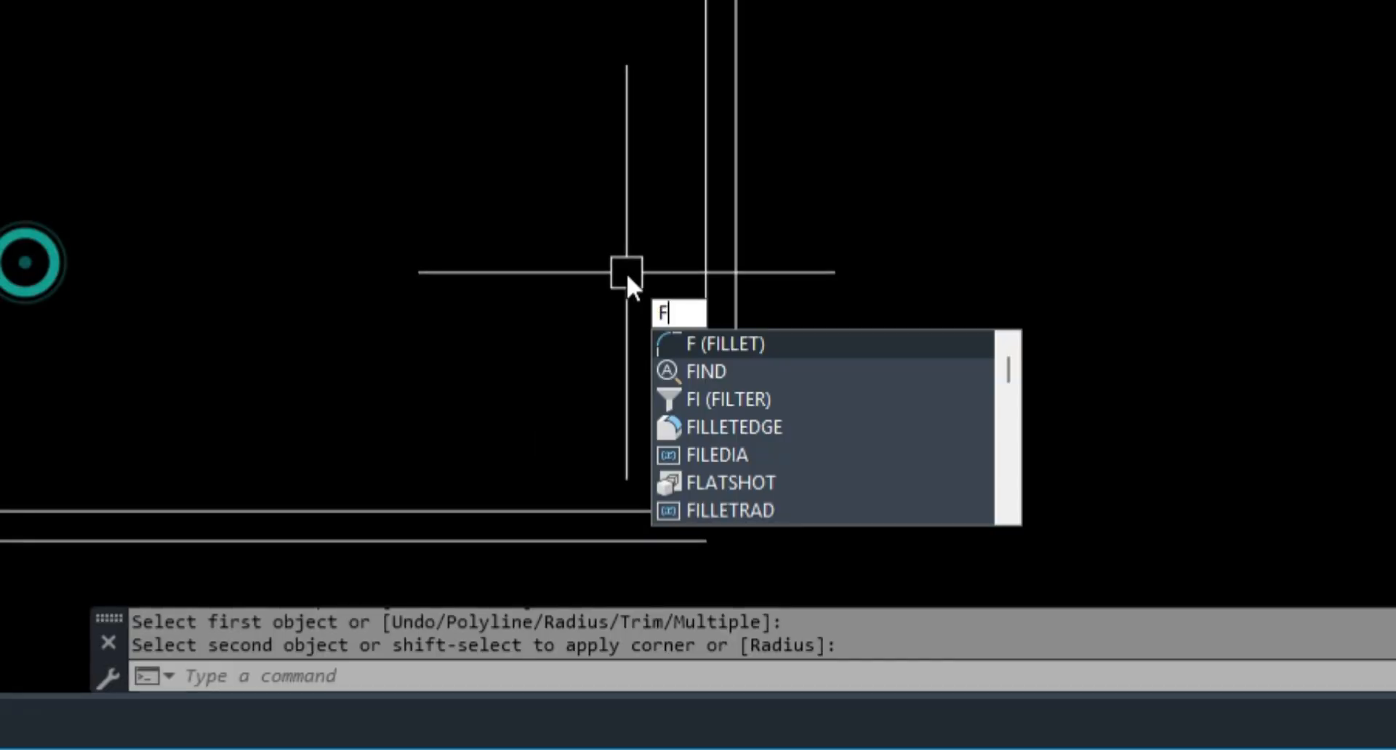
Fillet the outer lines' lower-right, upper-right and upper-left corners using Multiple in Trim mode, keeping the radius of 0
{"action": "key", "text": "Return"}
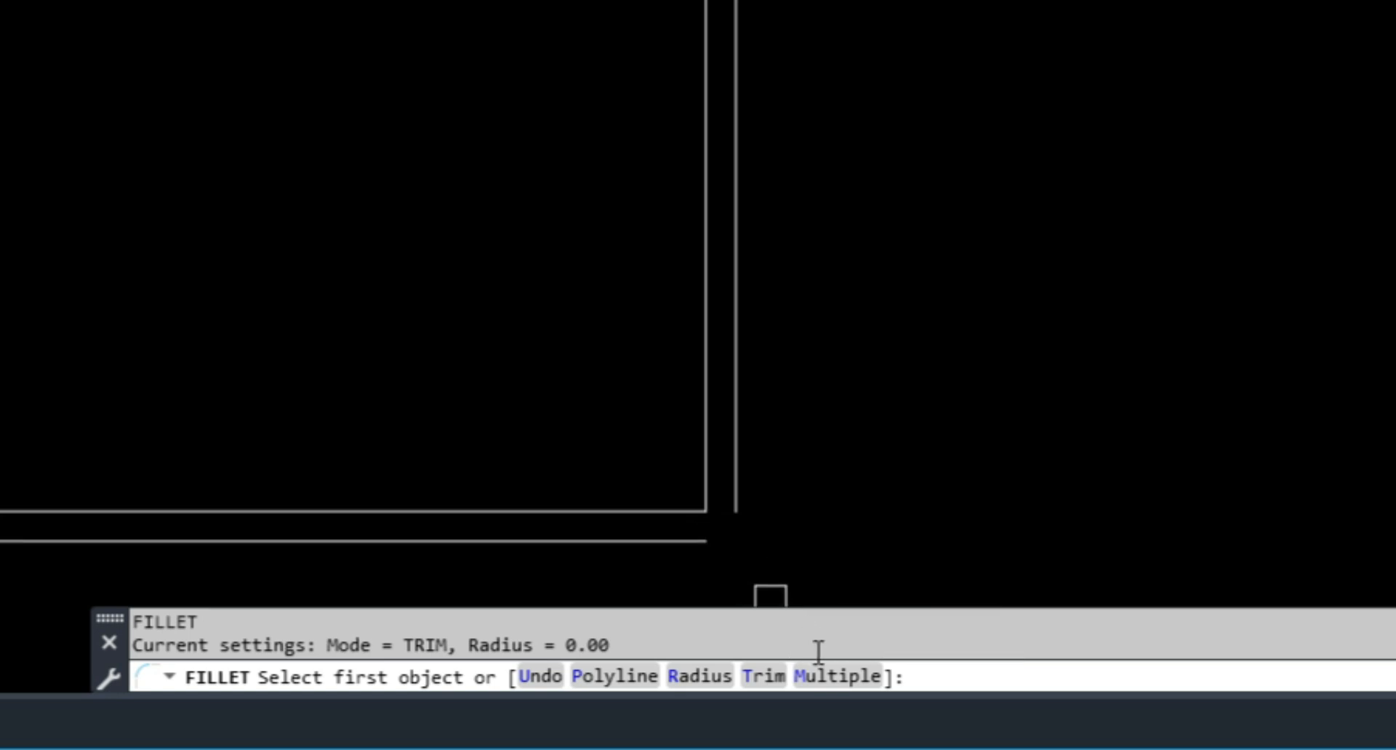
{"action": "left_click", "coordinate": [825, 676]}
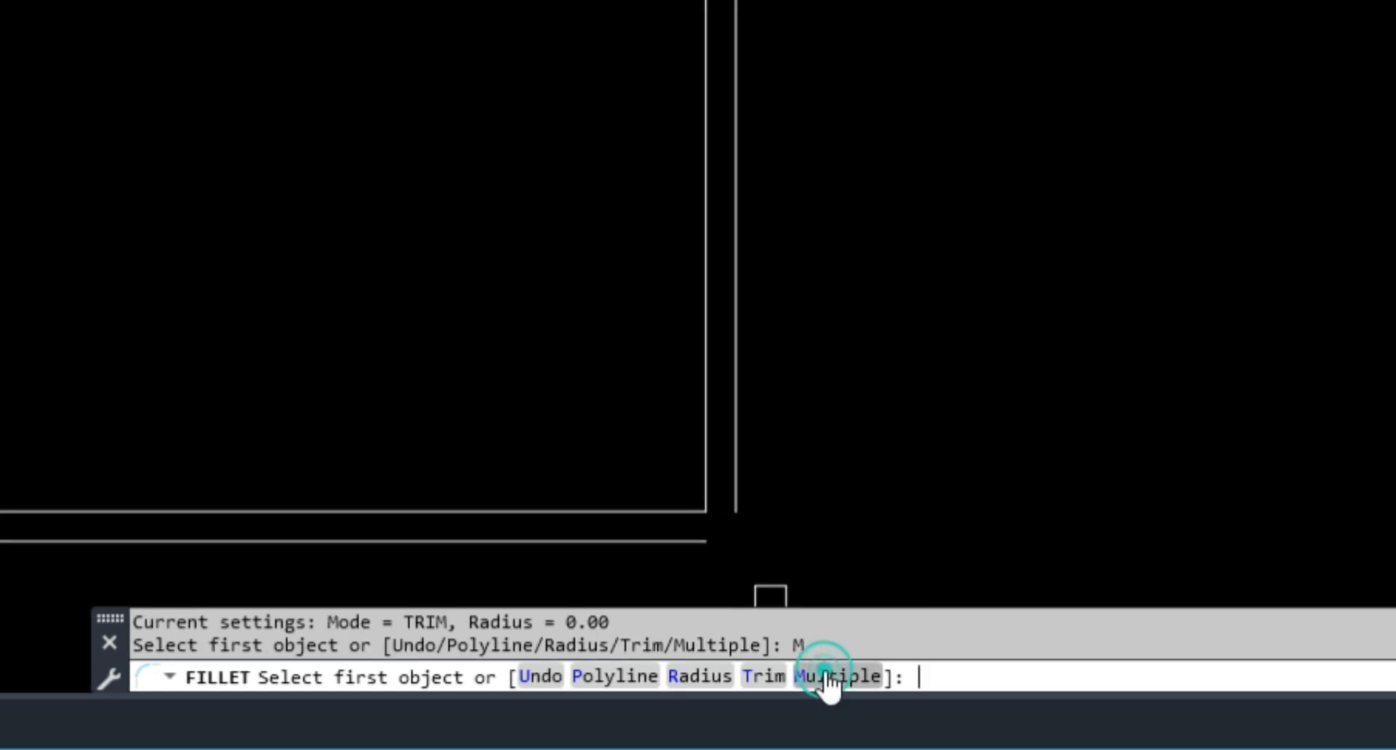
{"action": "left_click", "coordinate": [774, 676]}
{"action": "left_click", "coordinate": [729, 676]}
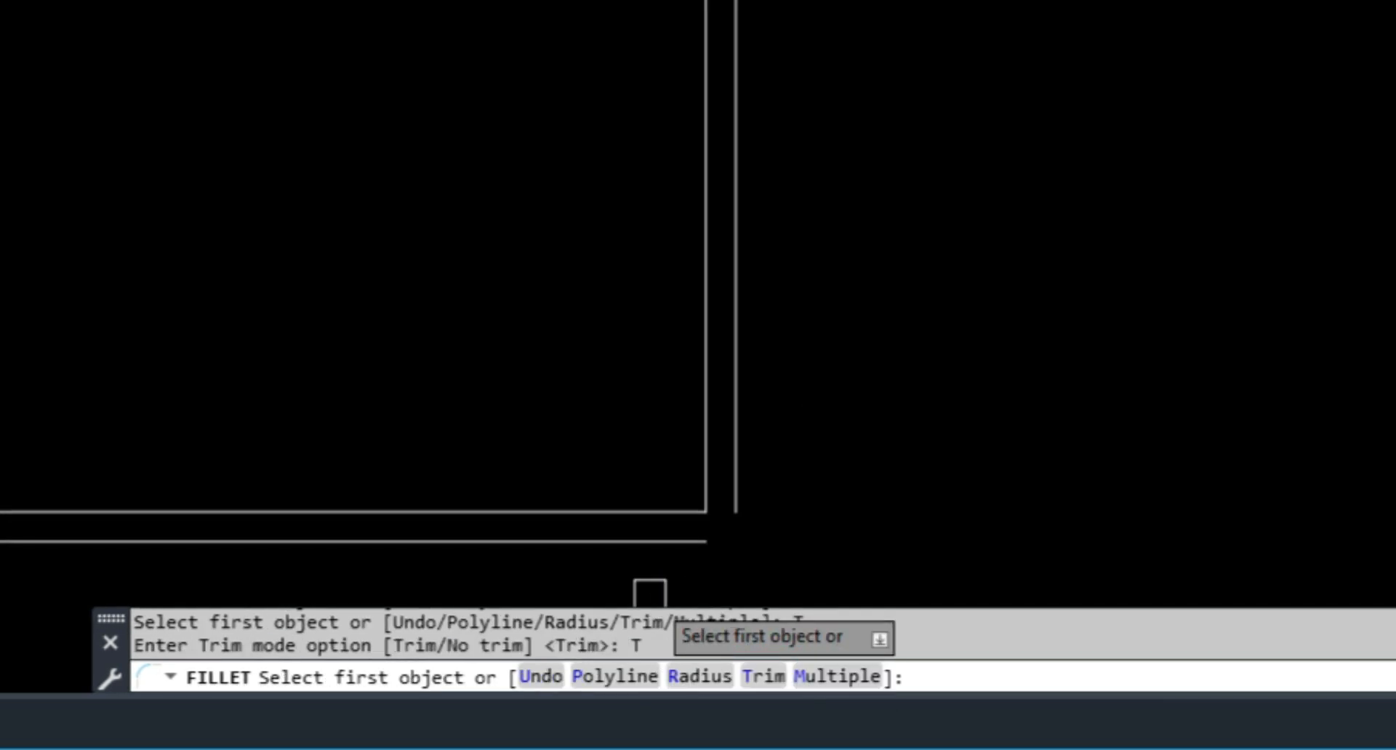
{"action": "left_click", "coordinate": [642, 542]}
{"action": "left_click", "coordinate": [746, 481]}
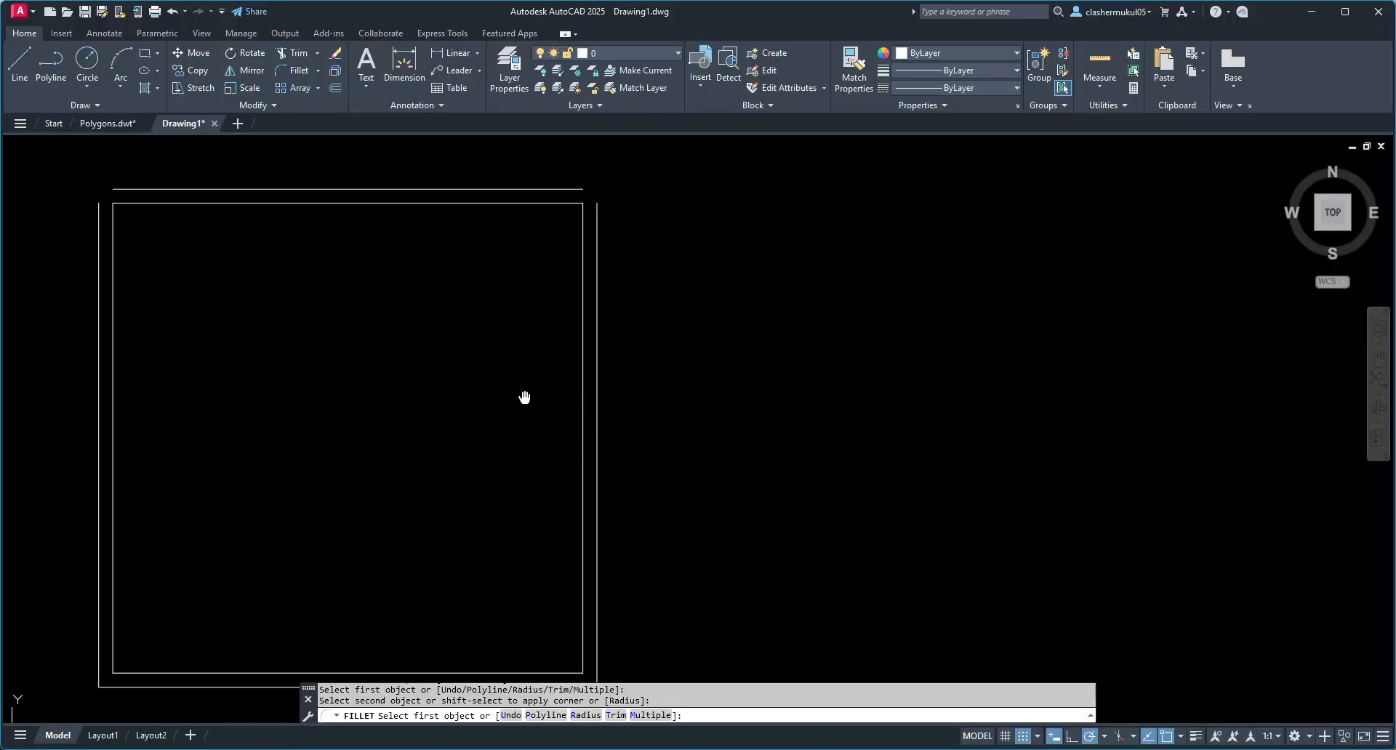
{"action": "left_click", "coordinate": [553, 243]}
{"action": "left_click", "coordinate": [594, 280]}
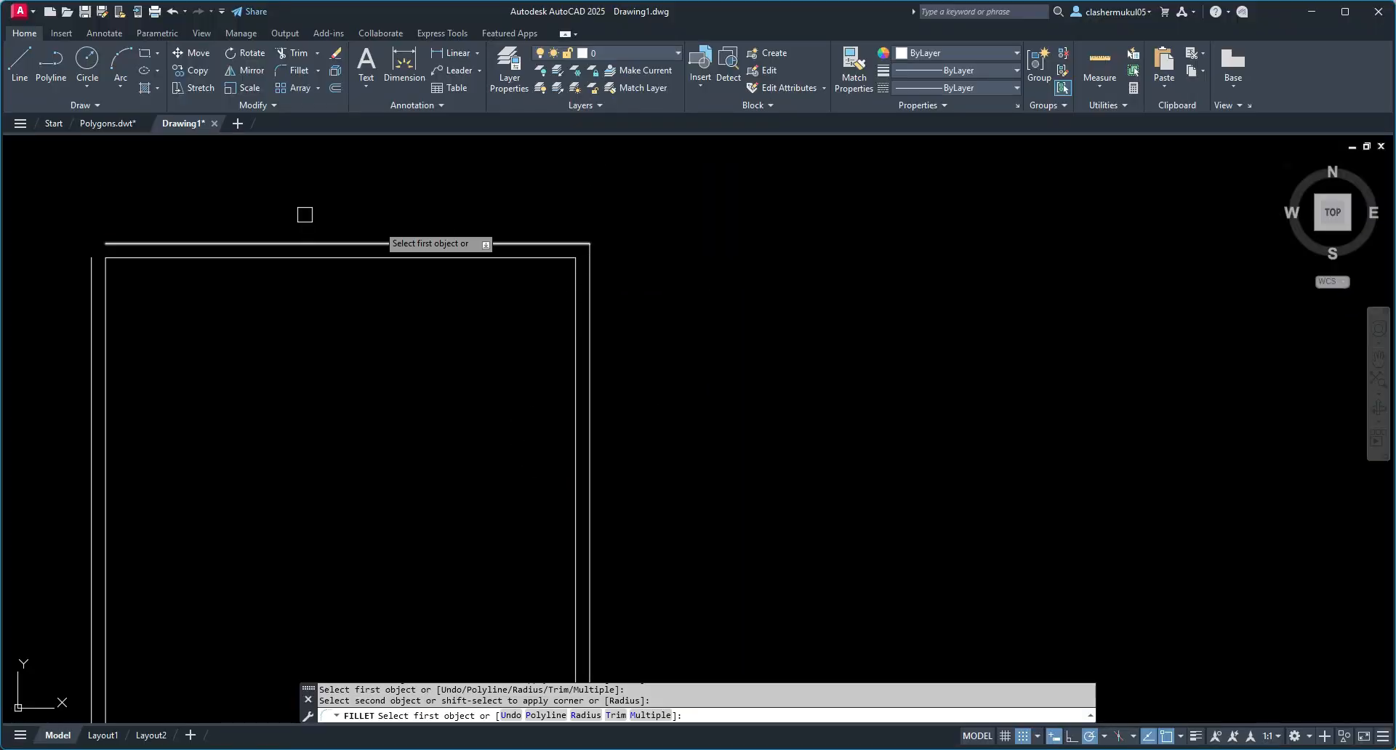
{"action": "left_click", "coordinate": [88, 275]}
{"action": "left_click", "coordinate": [154, 244]}
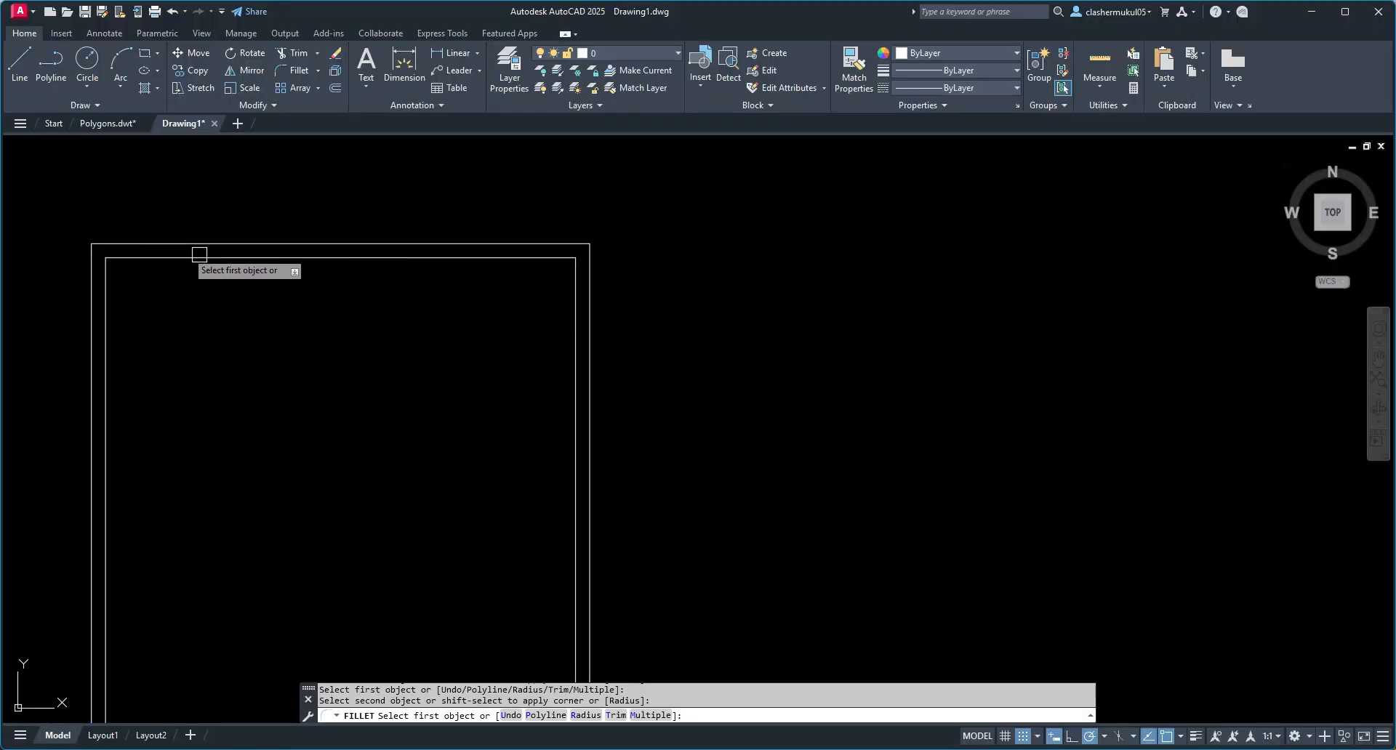
Offset the square's inner right side outward by 5 to create a separate vertical line right of the square
{"action": "middle_click_drag", "start_coordinate": [267, 324], "coordinate": [275, 394]}
{"action": "key", "text": "Escape"}
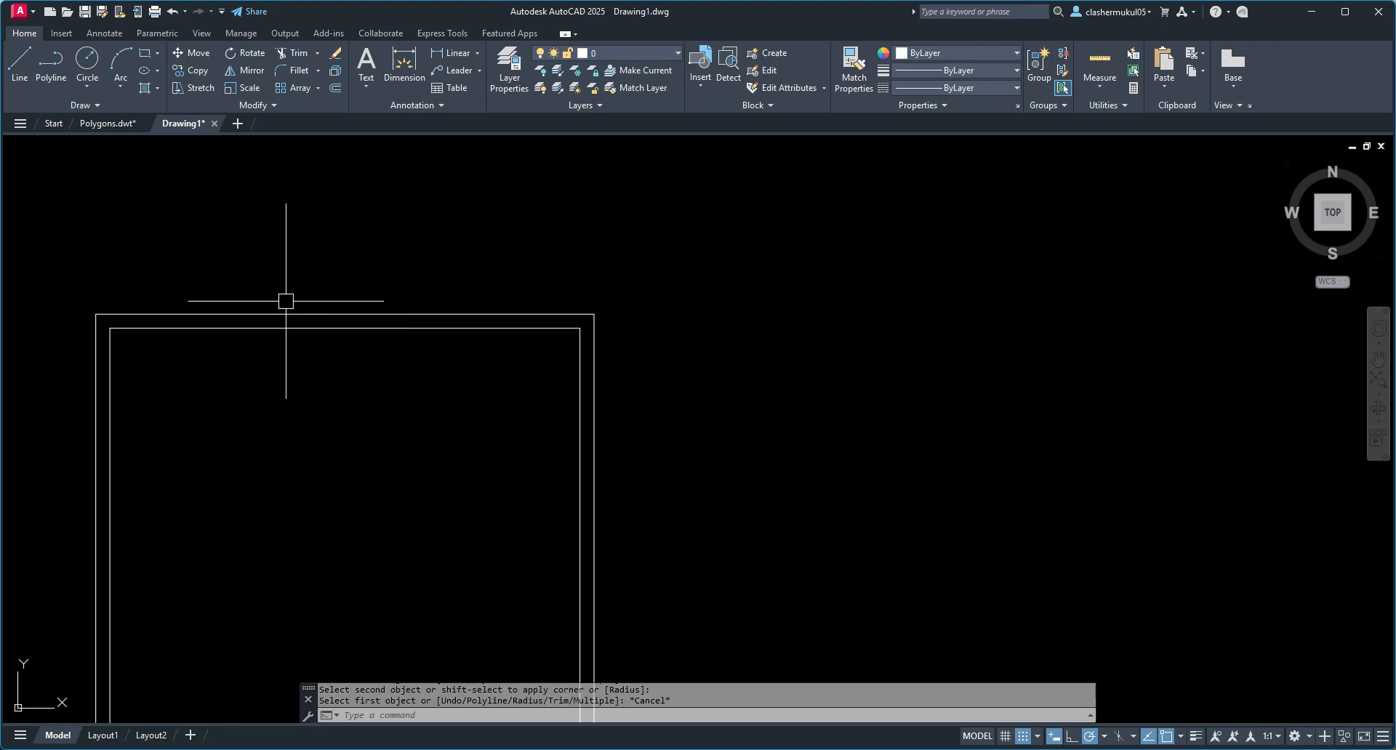
{"action": "middle_click_drag", "start_coordinate": [286, 301], "coordinate": [241, 126]}
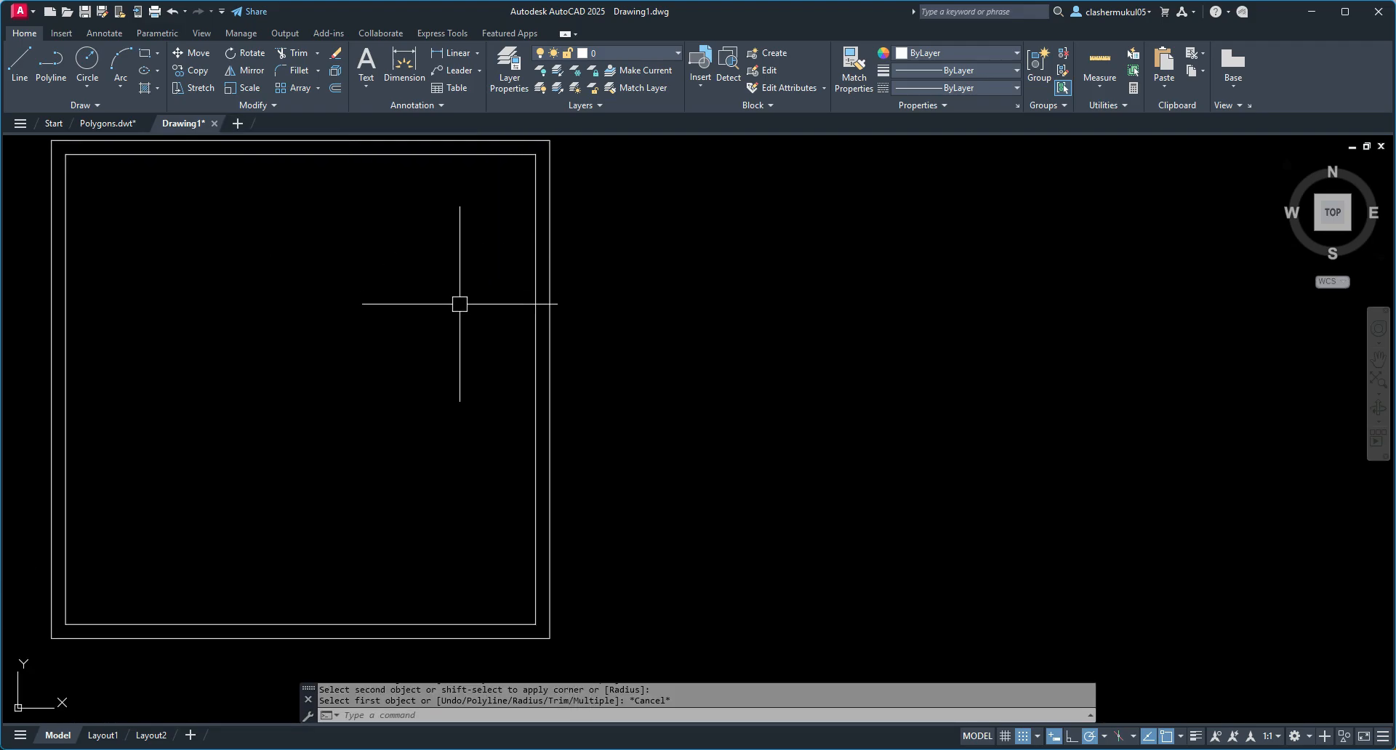
{"action": "type", "text": "off"}
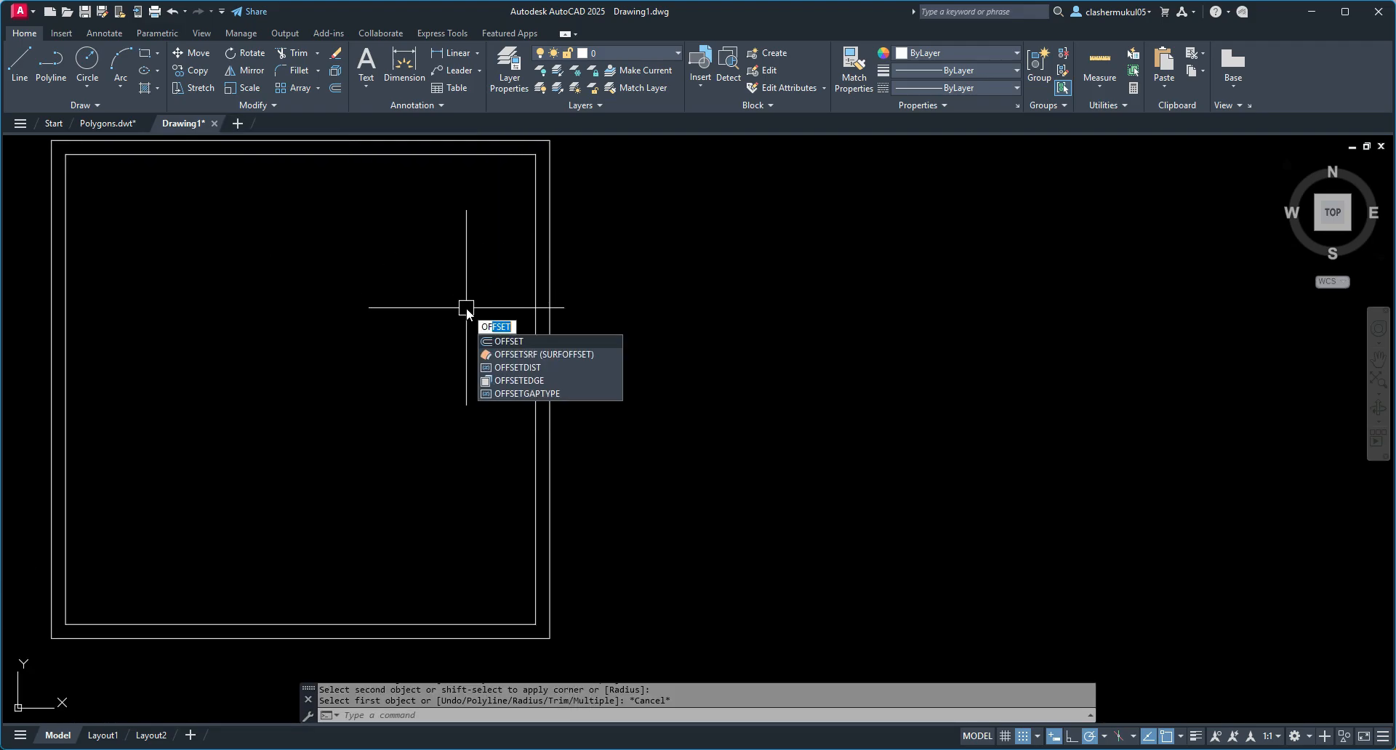
{"action": "key", "text": "Return"}
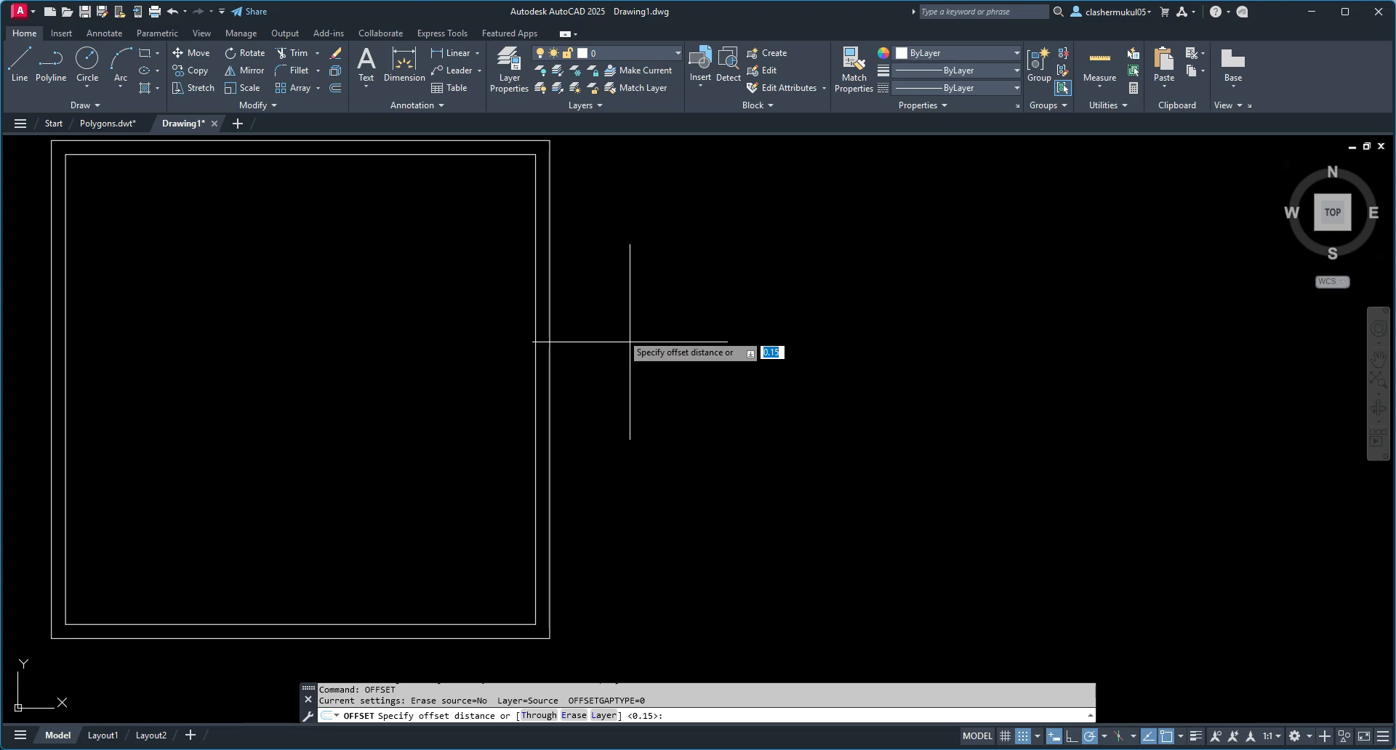
{"action": "key", "text": "Return"}
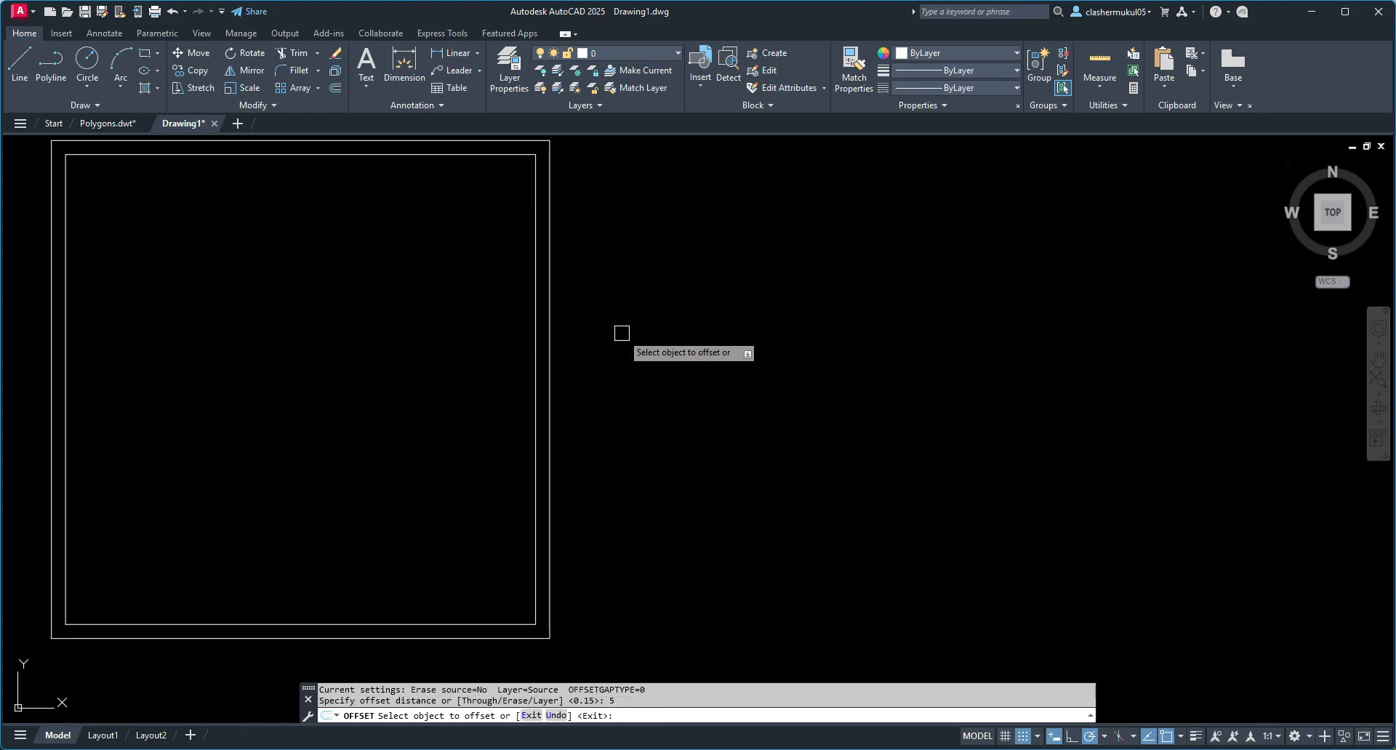
{"action": "left_click", "coordinate": [544, 337]}
{"action": "left_click", "coordinate": [767, 343]}
{"action": "middle_click_drag", "start_coordinate": [763, 342], "coordinate": [718, 361]}
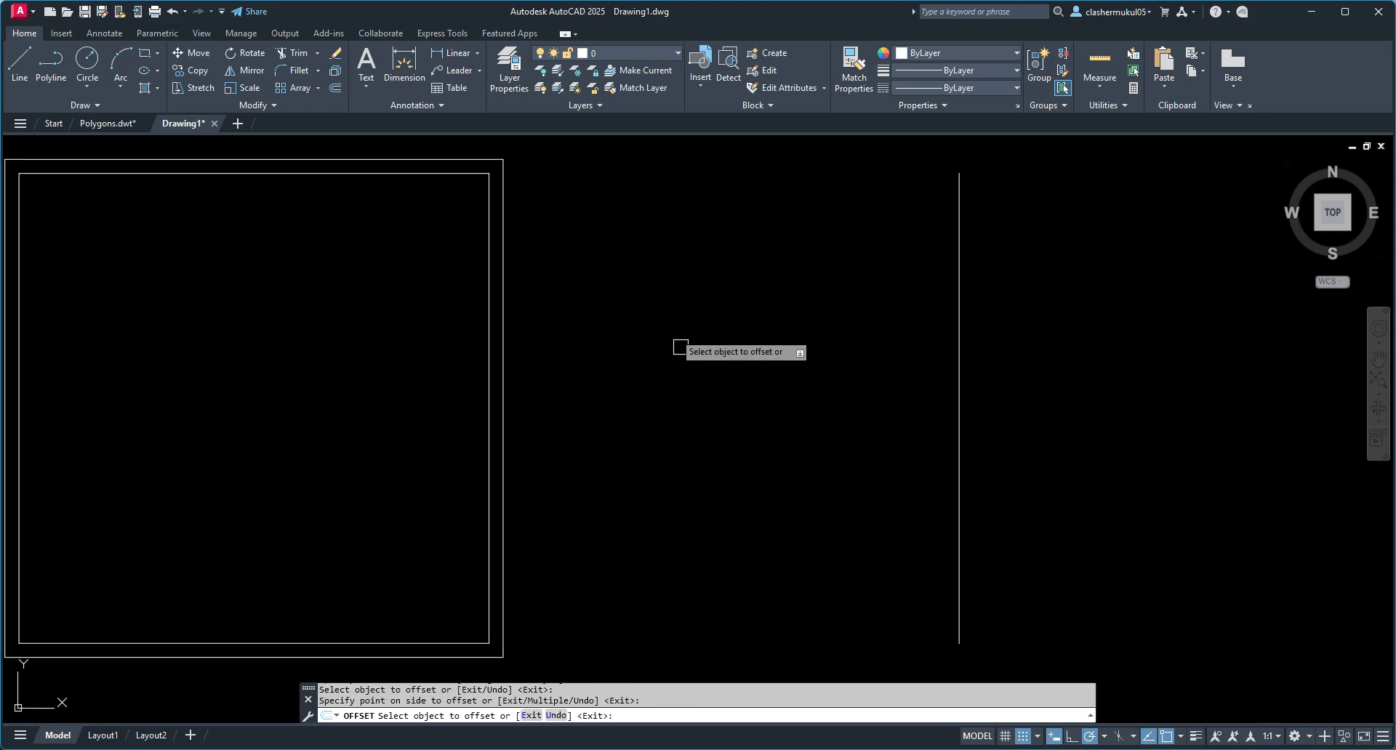
{"action": "key", "text": "Escape"}
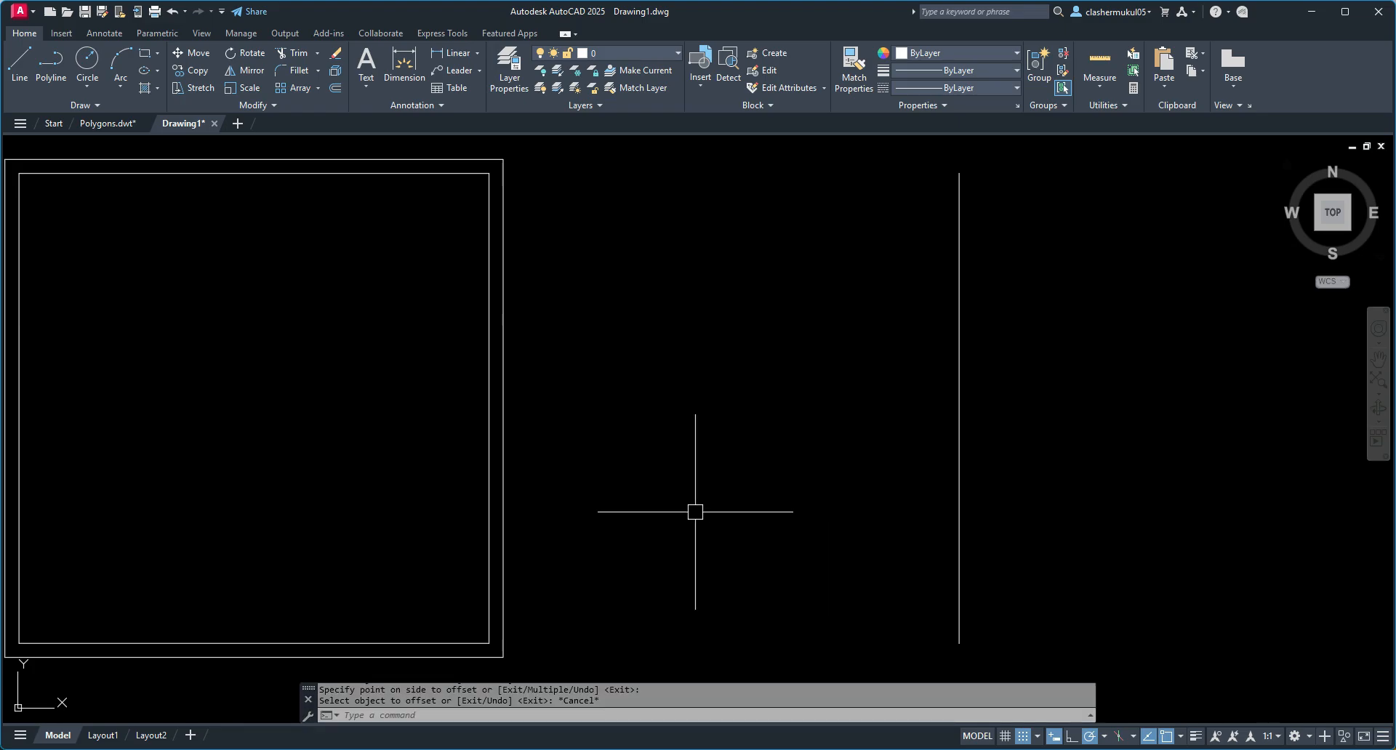
Offset the separate vertical line by 0.15 toward the square
{"action": "left_click", "coordinate": [959, 300]}
{"action": "middle_click_drag", "start_coordinate": [813, 339], "coordinate": [457, 335]}
{"action": "type", "text": "o"}
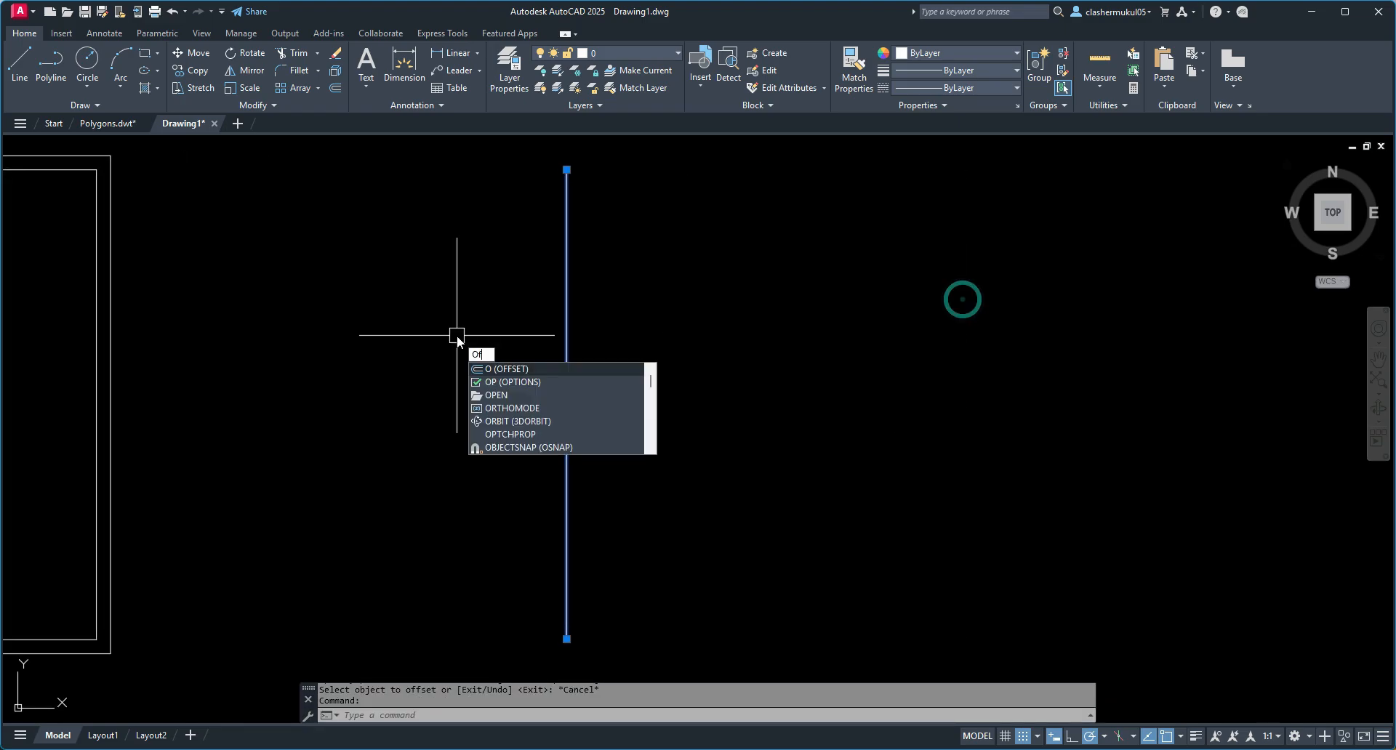
{"action": "key", "text": "Return"}
{"action": "type", "text": ".1"}
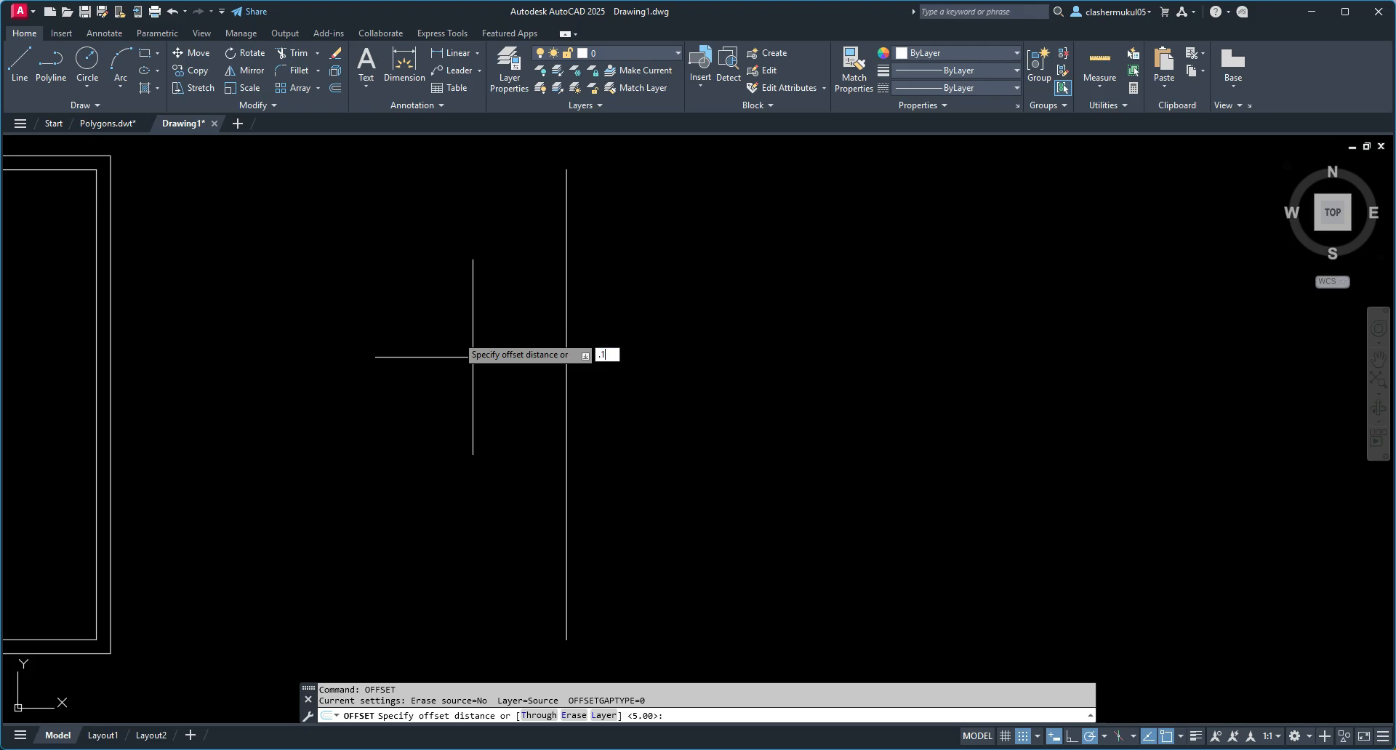
{"action": "type", "text": "5"}
{"action": "key", "text": "Return"}
{"action": "left_click", "coordinate": [472, 356]}
{"action": "middle_click_drag", "start_coordinate": [281, 284], "coordinate": [498, 302]}
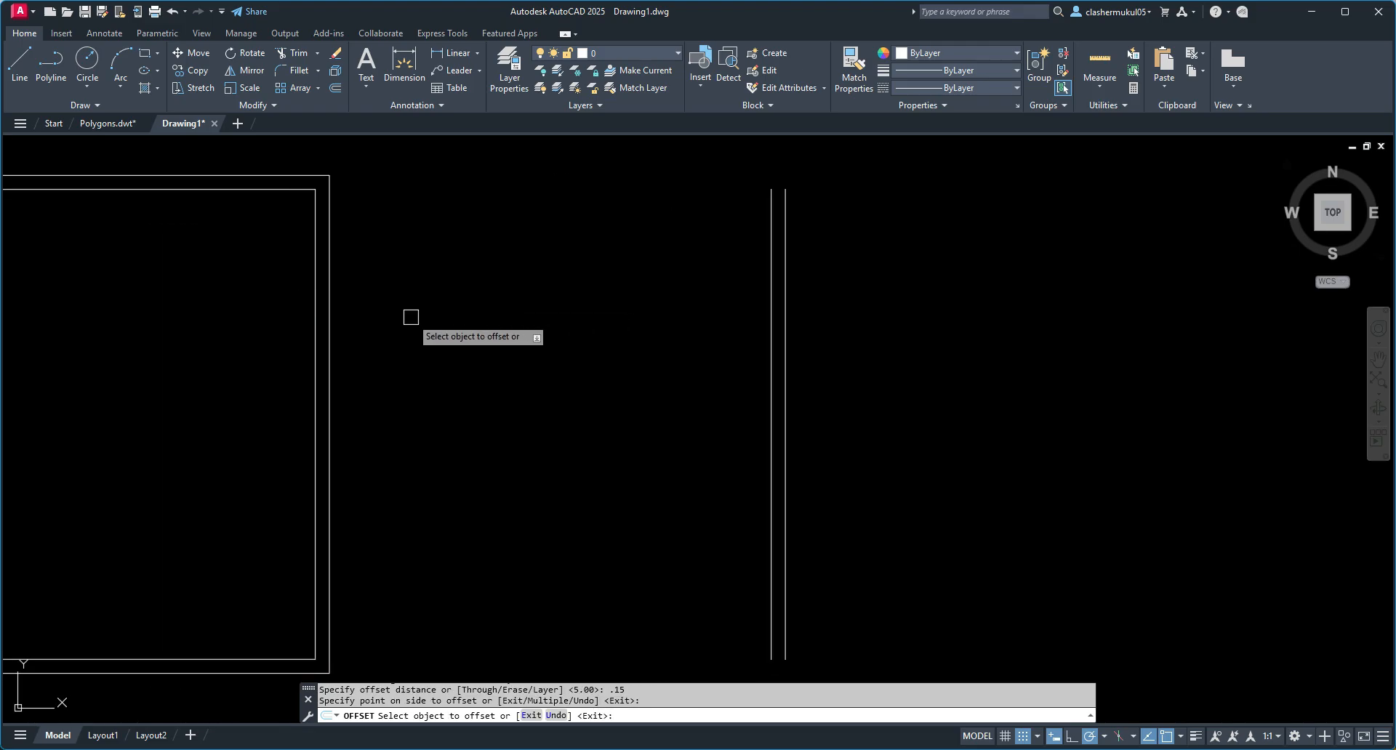
{"action": "scroll", "coordinate": [458, 295], "scroll_direction": "down", "scroll_amount": 4}
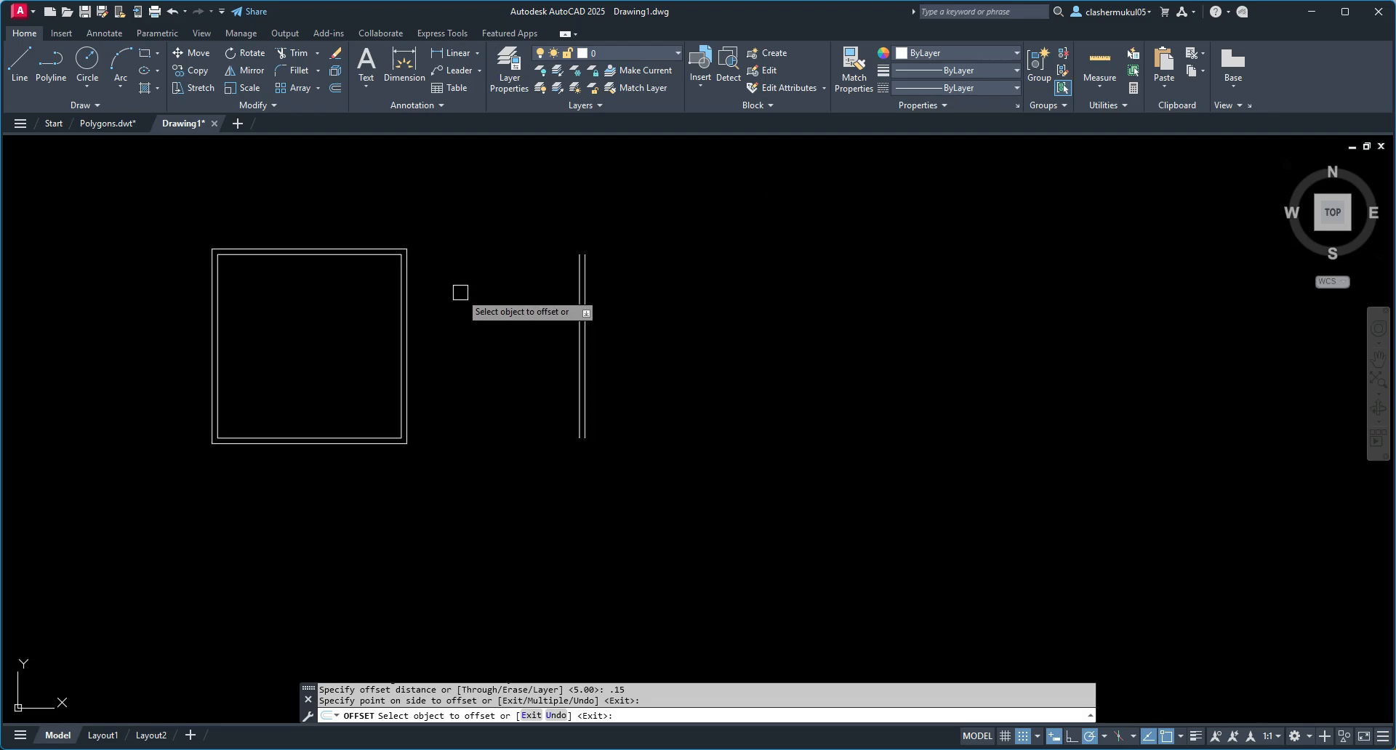
{"action": "mouse_move", "coordinate": [460, 293]}
{"action": "middle_mouse_down"}
{"action": "mouse_move", "coordinate": [399, 292]}
{"action": "mouse_move", "coordinate": [421, 283]}
{"action": "middle_mouse_up"}
{"action": "scroll", "coordinate": [400, 291], "scroll_direction": "up", "scroll_amount": 4}
{"action": "scroll", "coordinate": [422, 282], "scroll_direction": "down", "scroll_amount": 3}
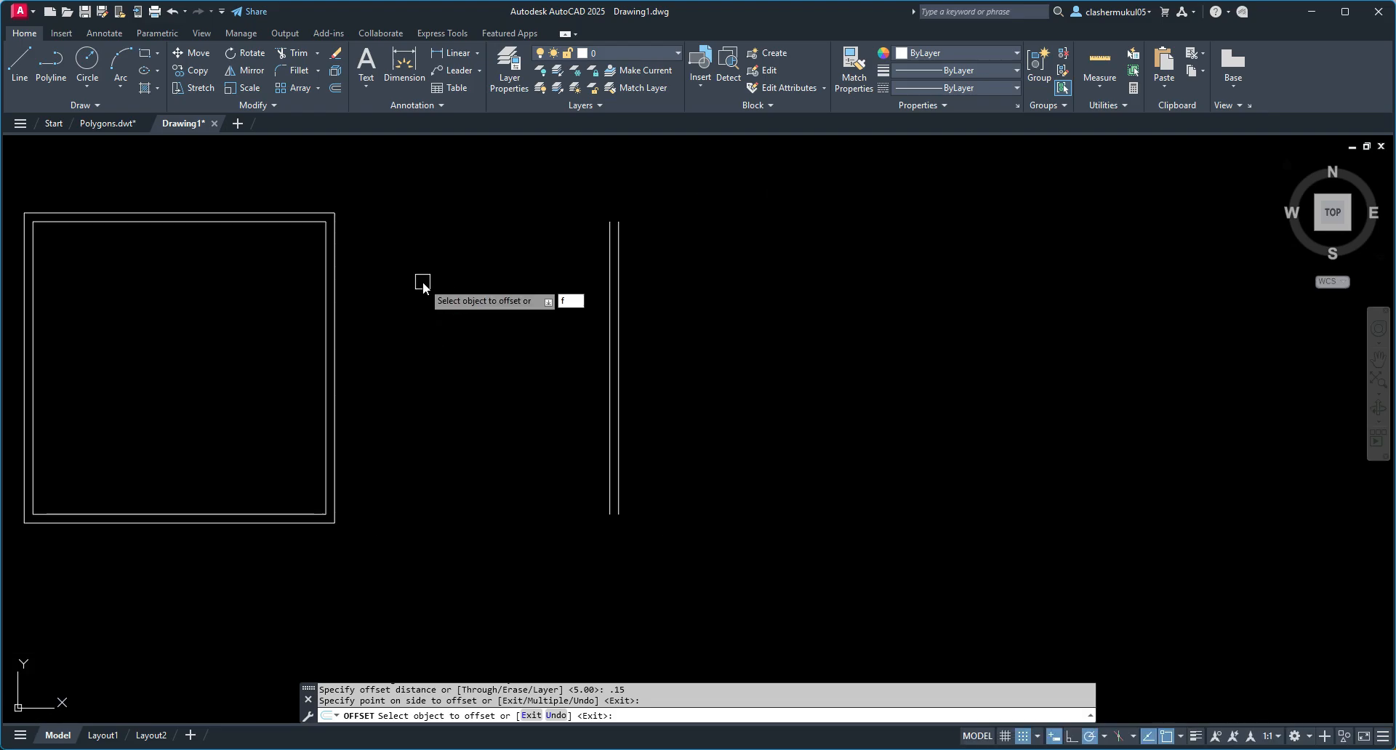
{"action": "key", "text": "Escape"}
Clear the square's outer right line by filleting its upper end with the outer top line, using Multiple and Trim mode at radius 0
{"action": "type", "text": "f"}
{"action": "key", "text": "Return"}
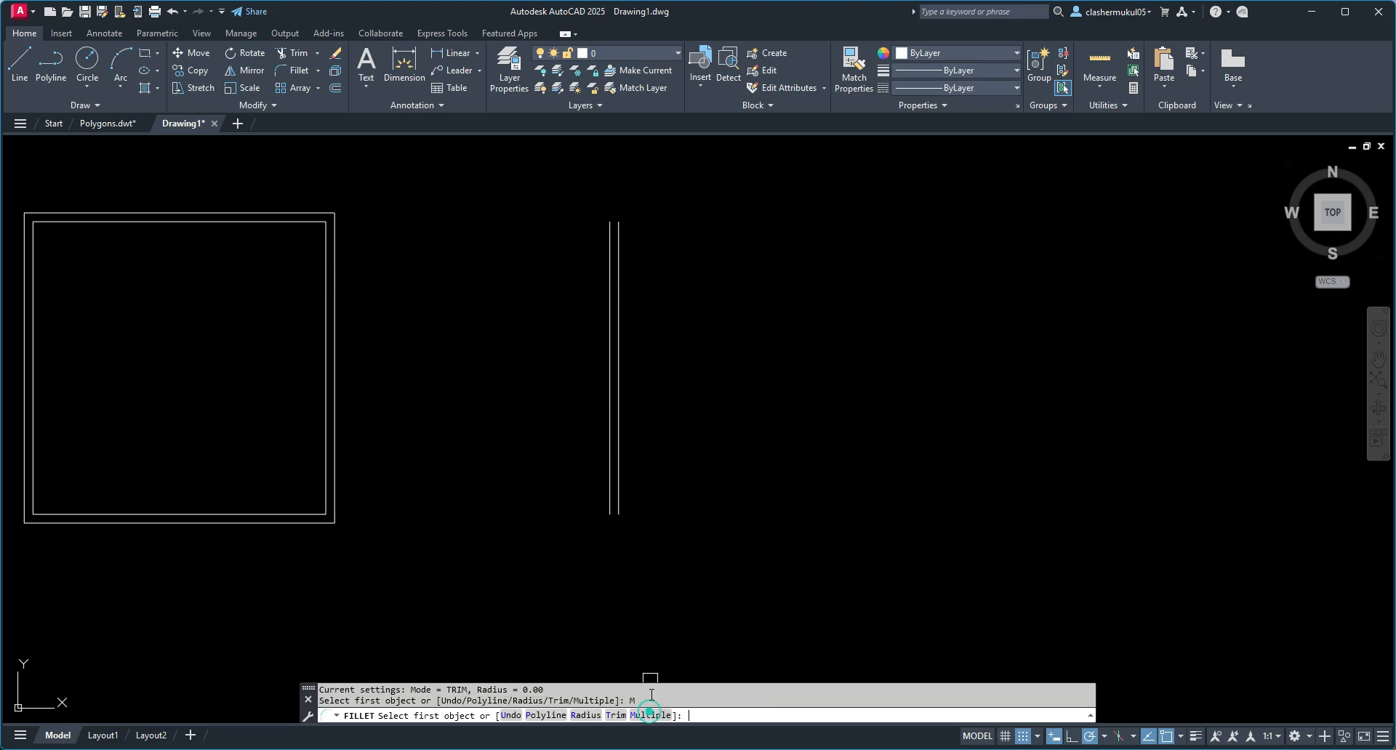
{"action": "left_click", "coordinate": [618, 715]}
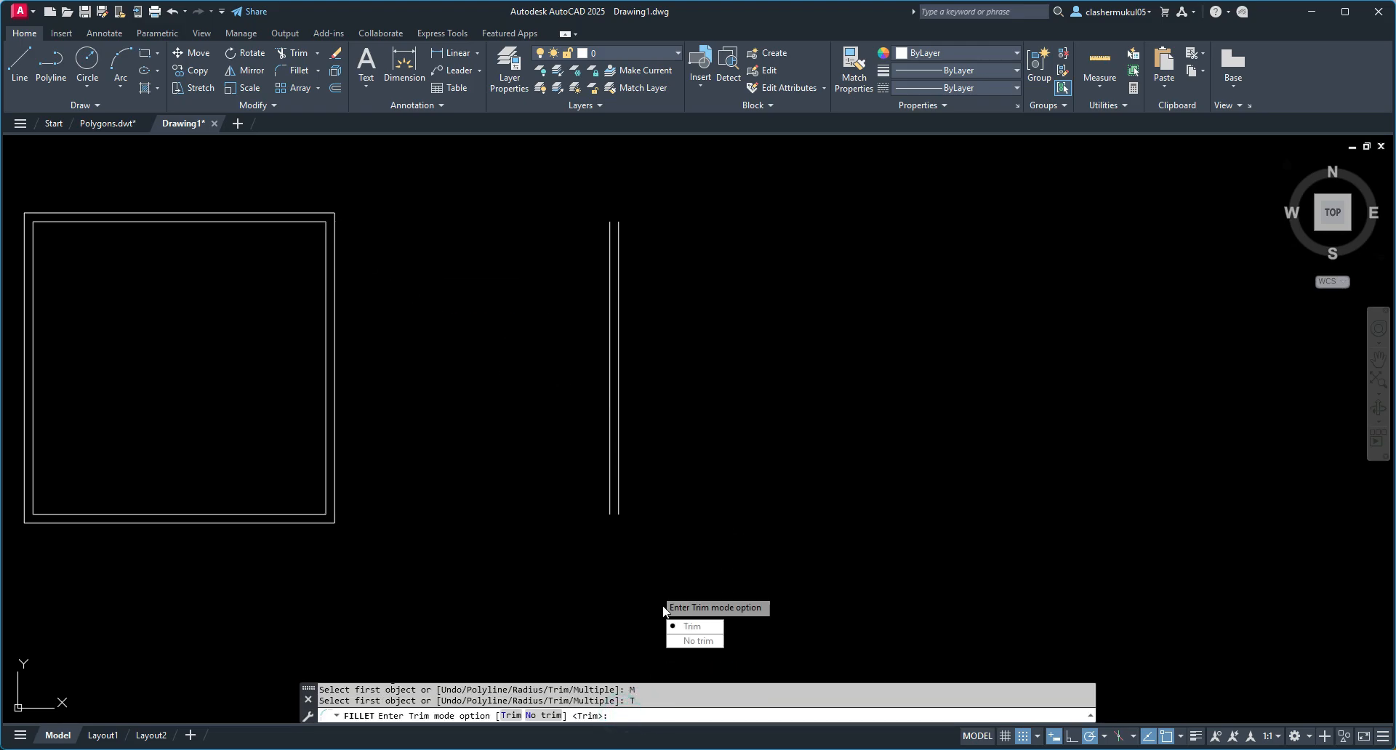
{"action": "left_click", "coordinate": [690, 627]}
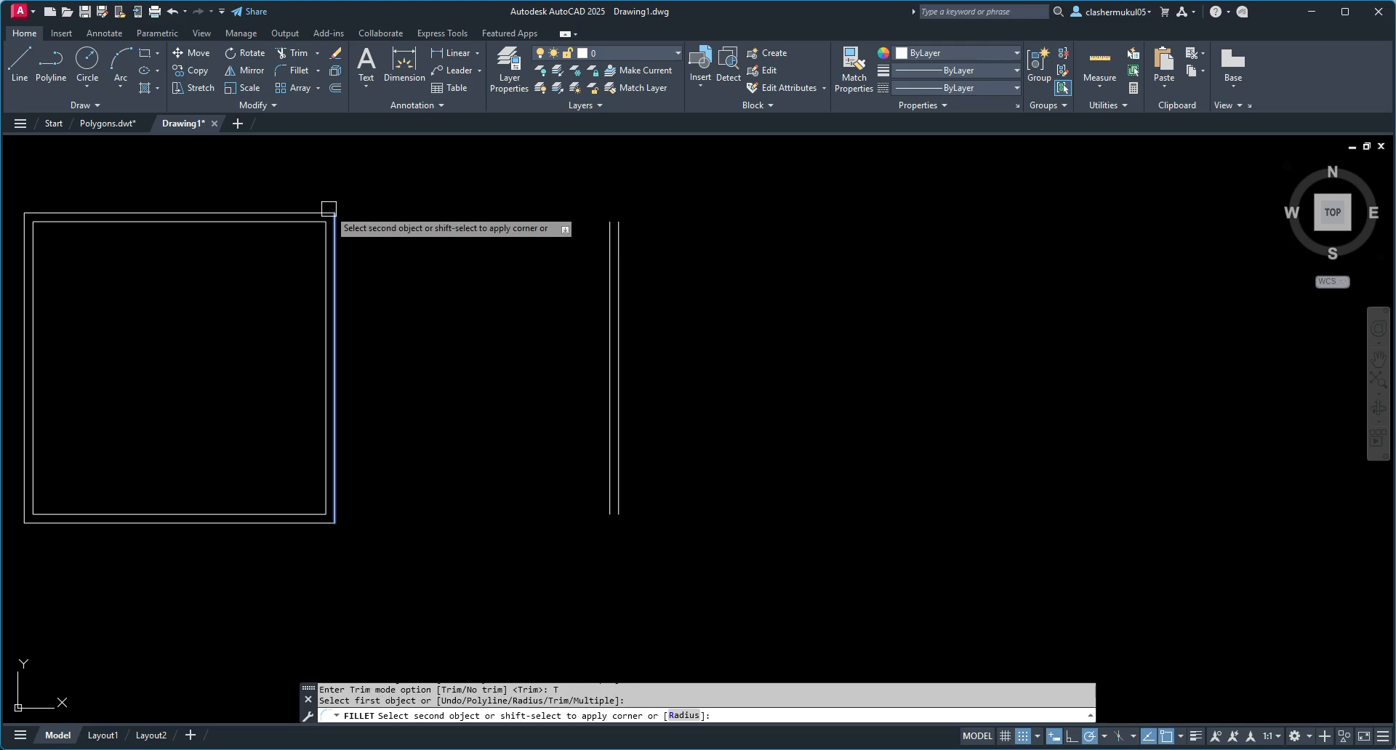
{"action": "left_click", "coordinate": [301, 208]}
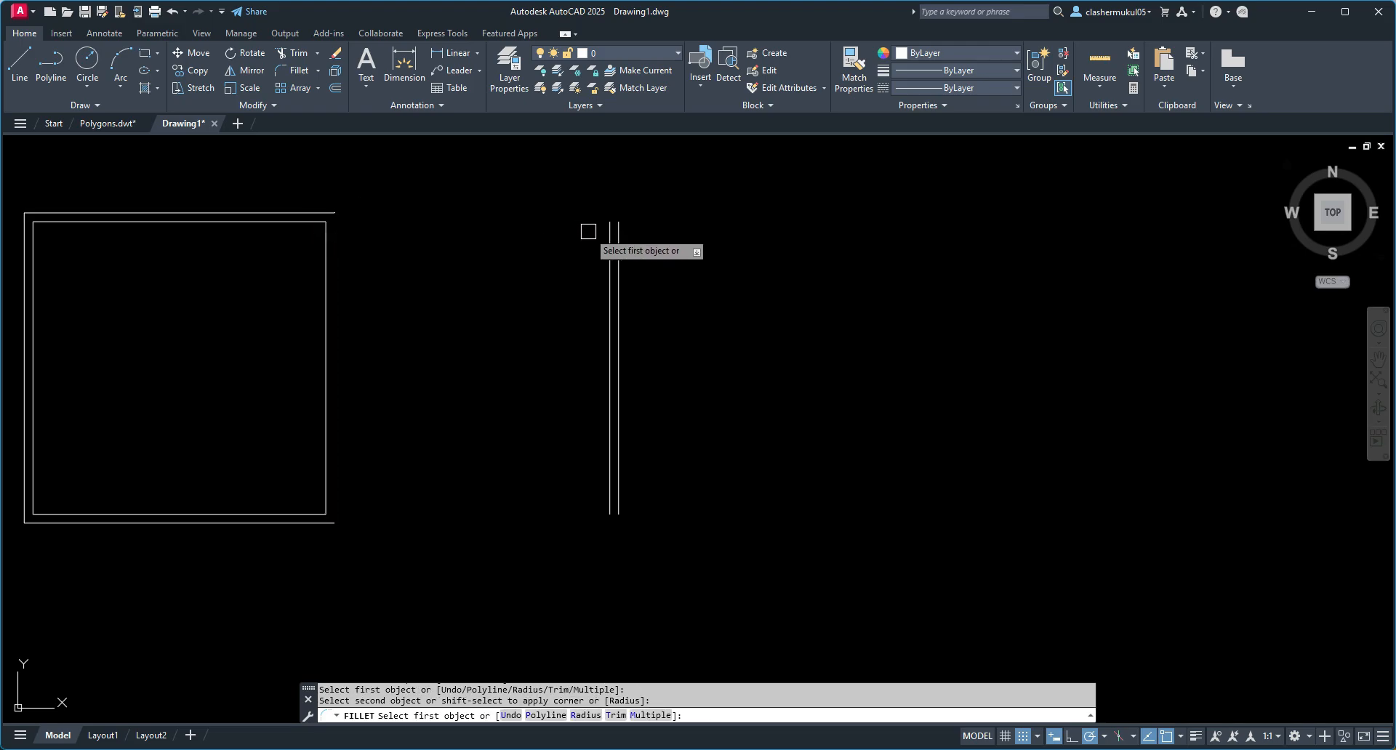
Fillet the outer top and bottom lines to the farther of the two separate vertical lines, extending the outer outline
{"action": "left_click", "coordinate": [618, 231]}
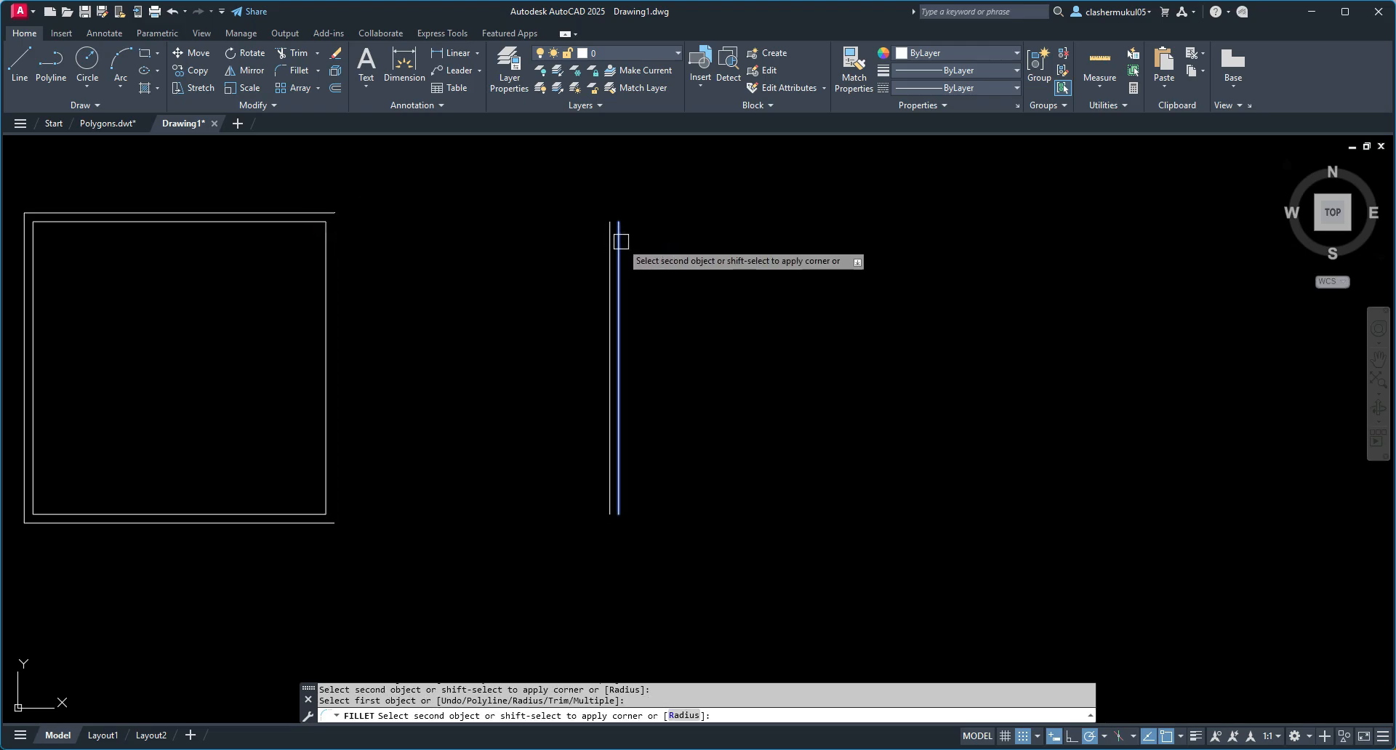
{"action": "left_click", "coordinate": [325, 213]}
{"action": "left_click", "coordinate": [314, 523]}
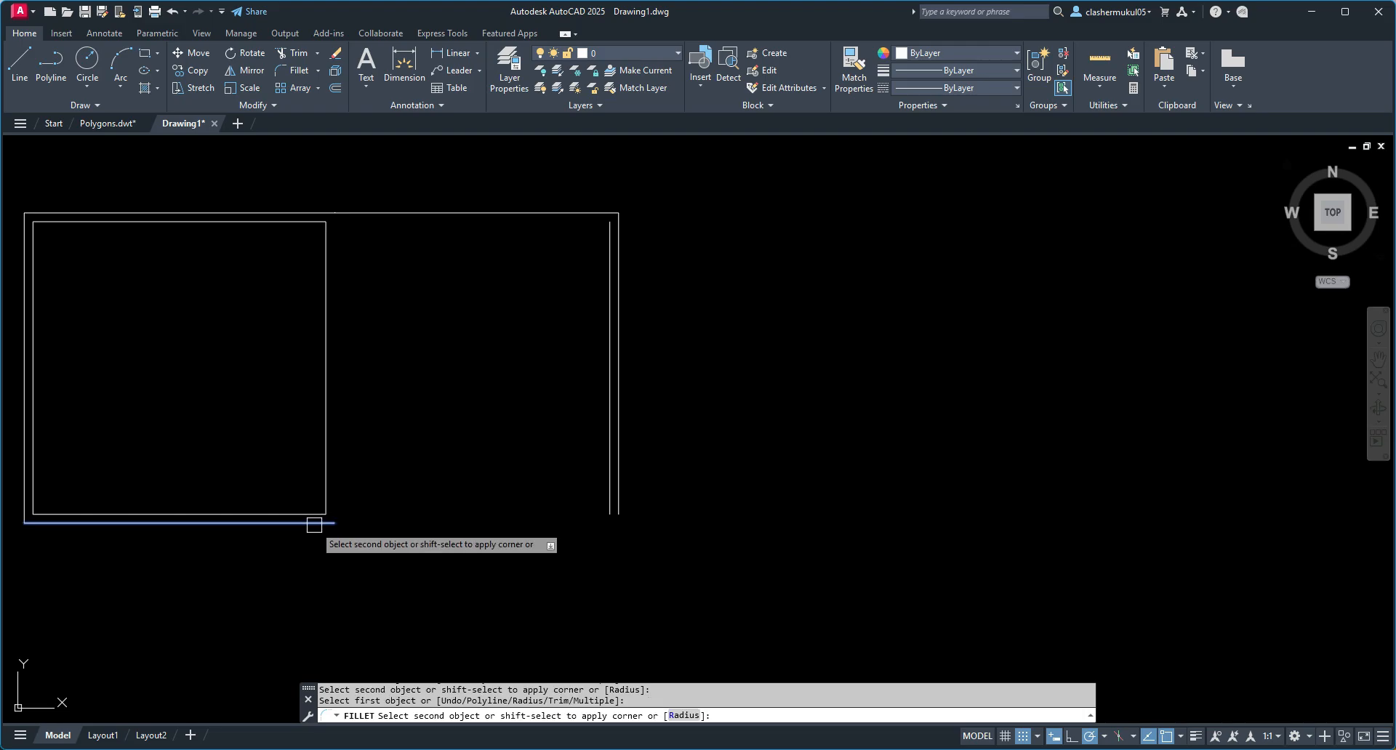
{"action": "left_click", "coordinate": [620, 495]}
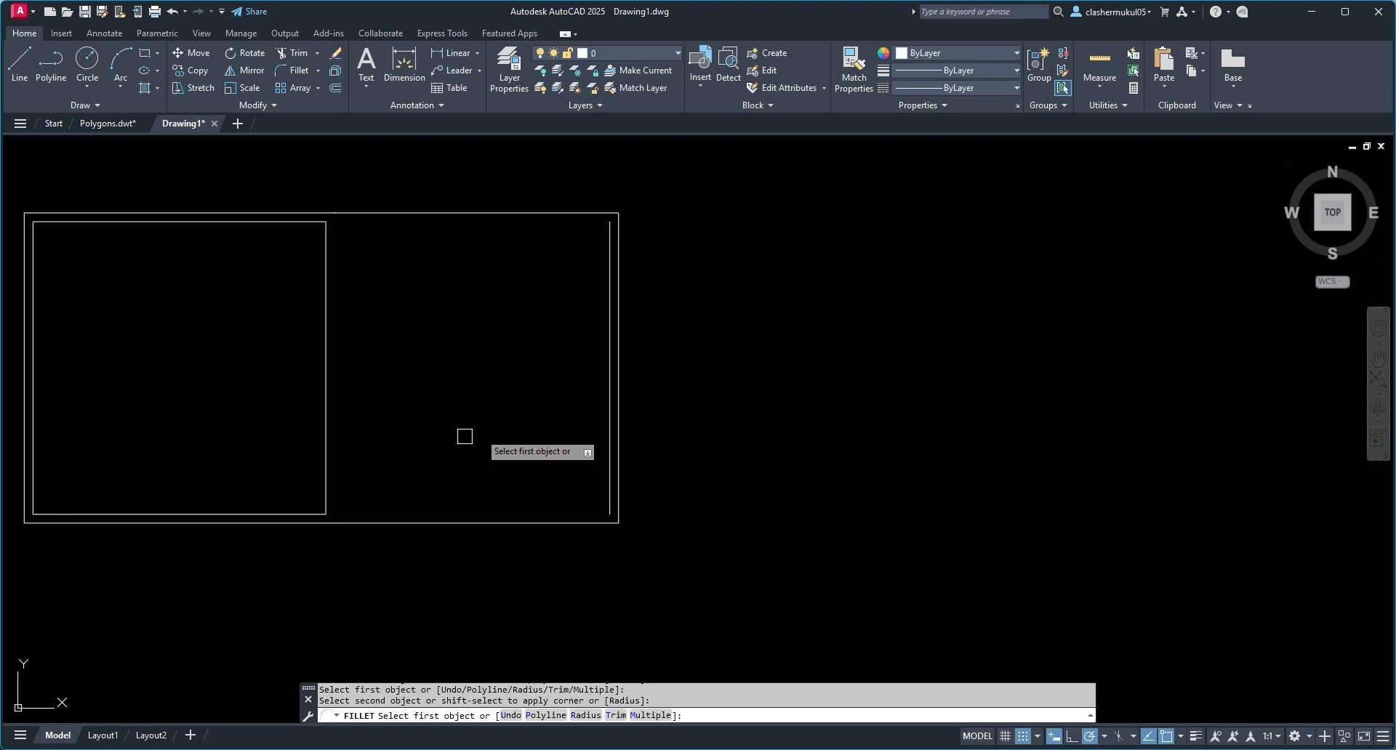
Fillet the inner bottom and top lines to the nearer separate vertical line, extending the inner outline, and end the command
{"action": "left_click", "coordinate": [307, 506]}
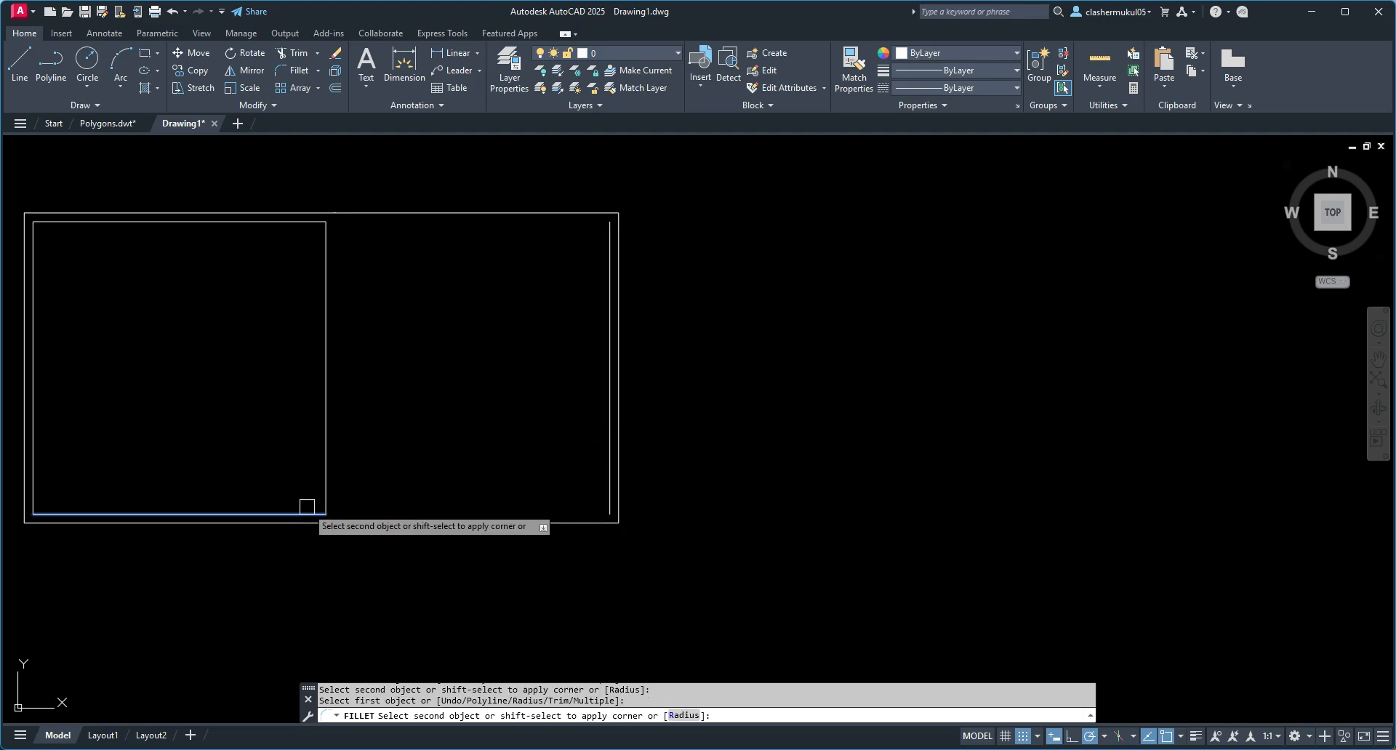
{"action": "left_click", "coordinate": [605, 501]}
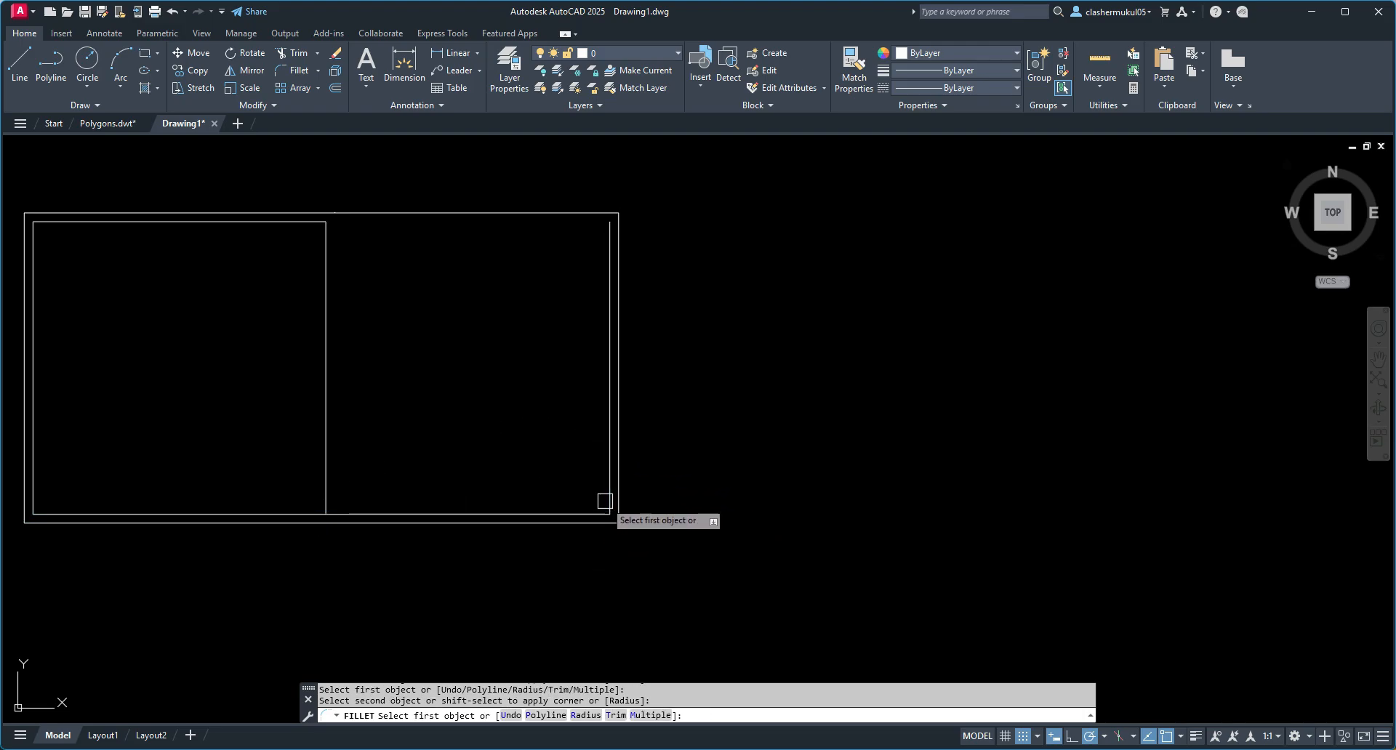
{"action": "left_click", "coordinate": [305, 222]}
{"action": "left_click", "coordinate": [603, 232]}
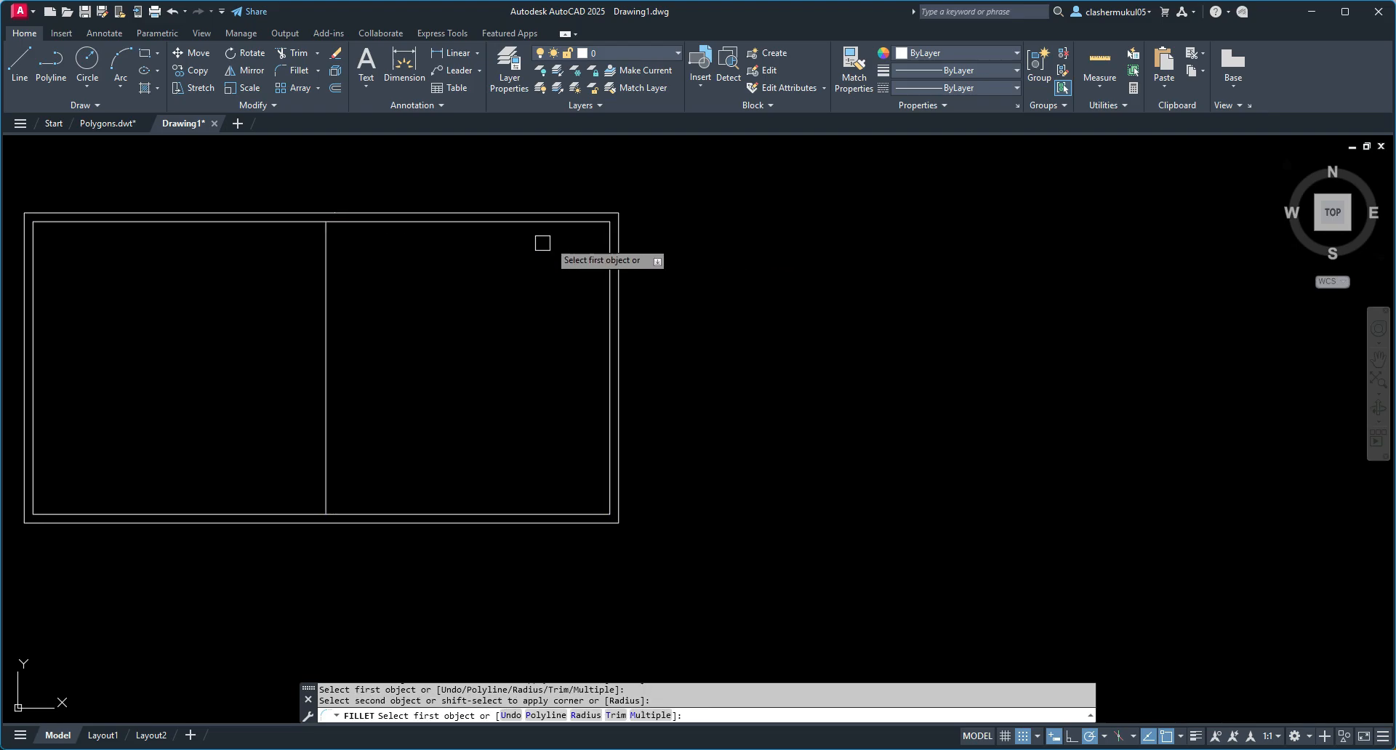
{"action": "scroll", "coordinate": [349, 397], "scroll_direction": "up", "scroll_amount": 2}
{"action": "middle_click_drag", "start_coordinate": [350, 397], "coordinate": [430, 436]}
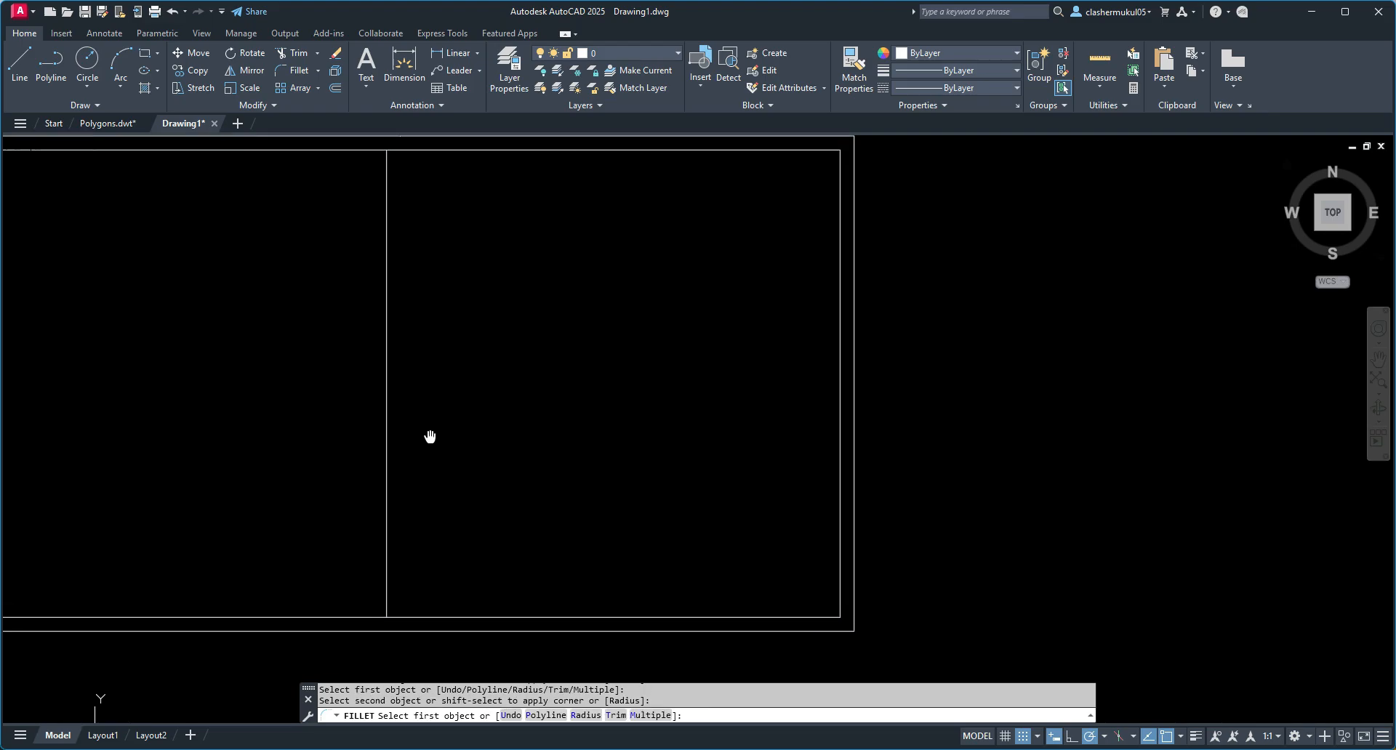
{"action": "scroll", "coordinate": [430, 437], "scroll_direction": "down", "scroll_amount": 2}
{"action": "key", "text": "Escape"}
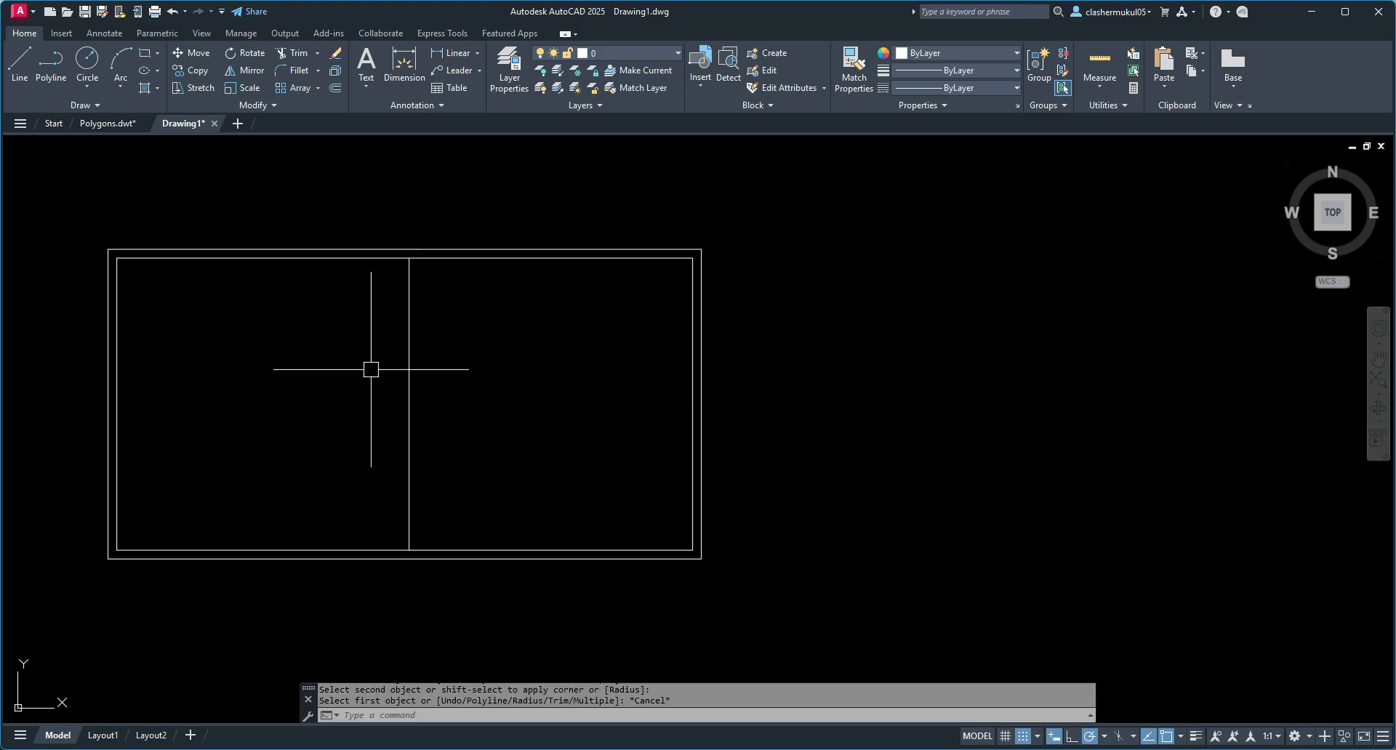
Offset the vertical dividing line between the two rooms by 0.15 to its right to form a double-line partition
{"action": "scroll", "coordinate": [411, 308], "scroll_direction": "up", "scroll_amount": 2}
{"action": "left_click", "coordinate": [405, 308]}
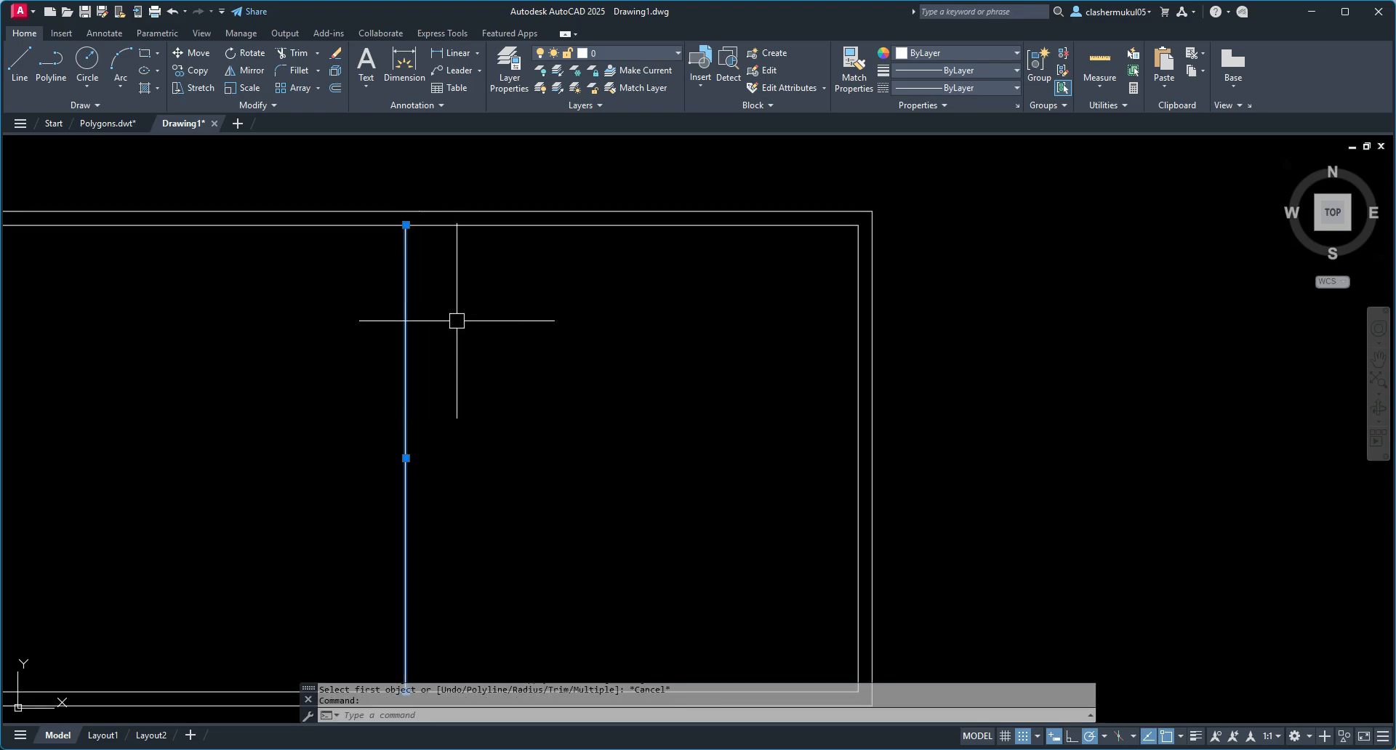
{"action": "type", "text": "off"}
{"action": "key", "text": "Return"}
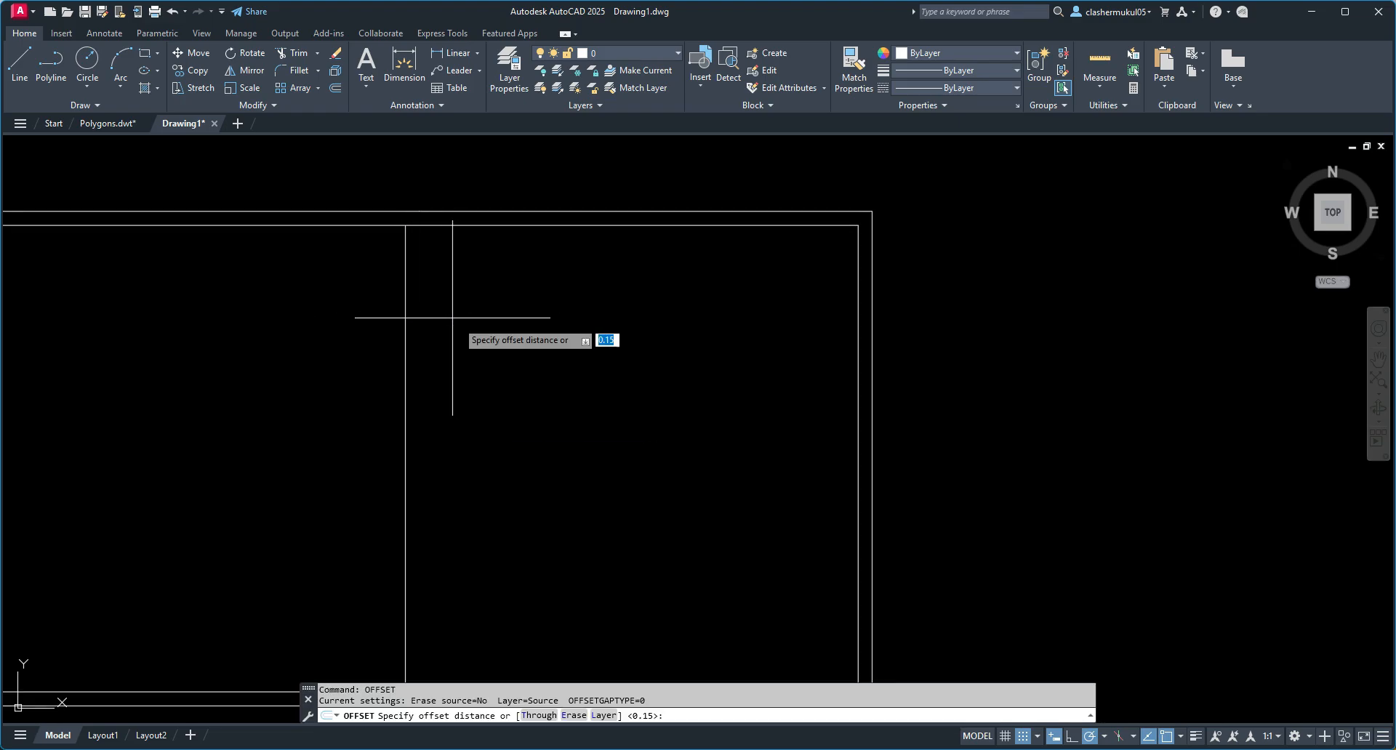
{"action": "key", "text": "Return"}
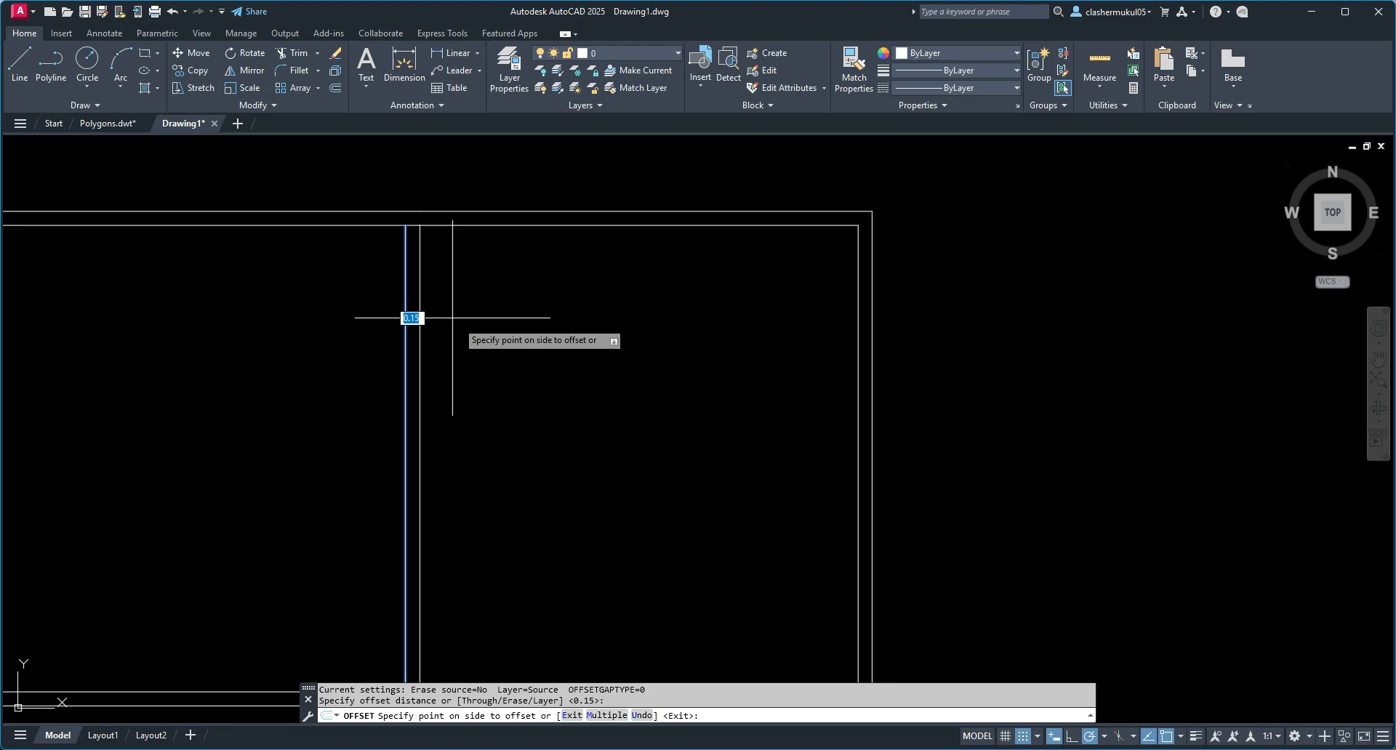
{"action": "left_click", "coordinate": [452, 317]}
{"action": "scroll", "coordinate": [508, 349], "scroll_direction": "down", "scroll_amount": 2}
{"action": "scroll", "coordinate": [502, 324], "scroll_direction": "up", "scroll_amount": 3}
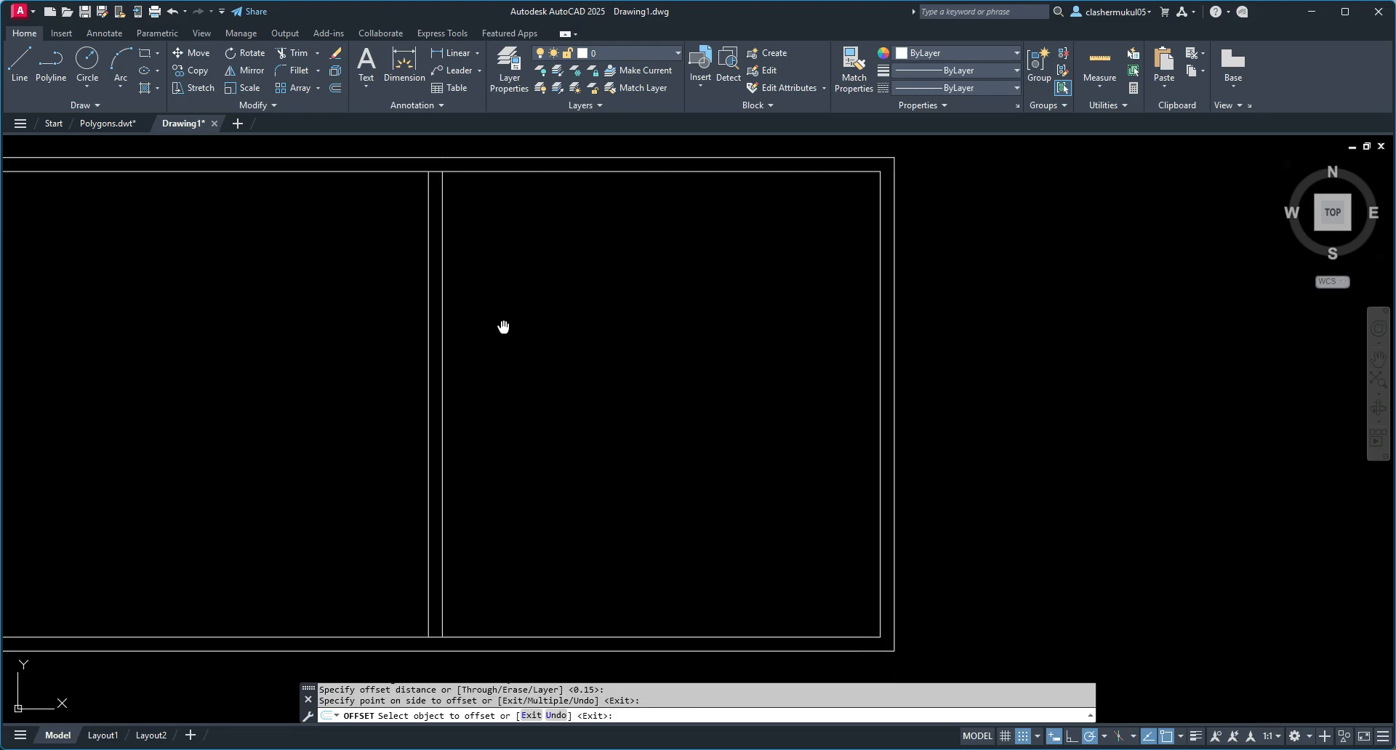
{"action": "middle_click_drag", "start_coordinate": [503, 326], "coordinate": [545, 347]}
{"action": "scroll", "coordinate": [555, 349], "scroll_direction": "down", "scroll_amount": 3}
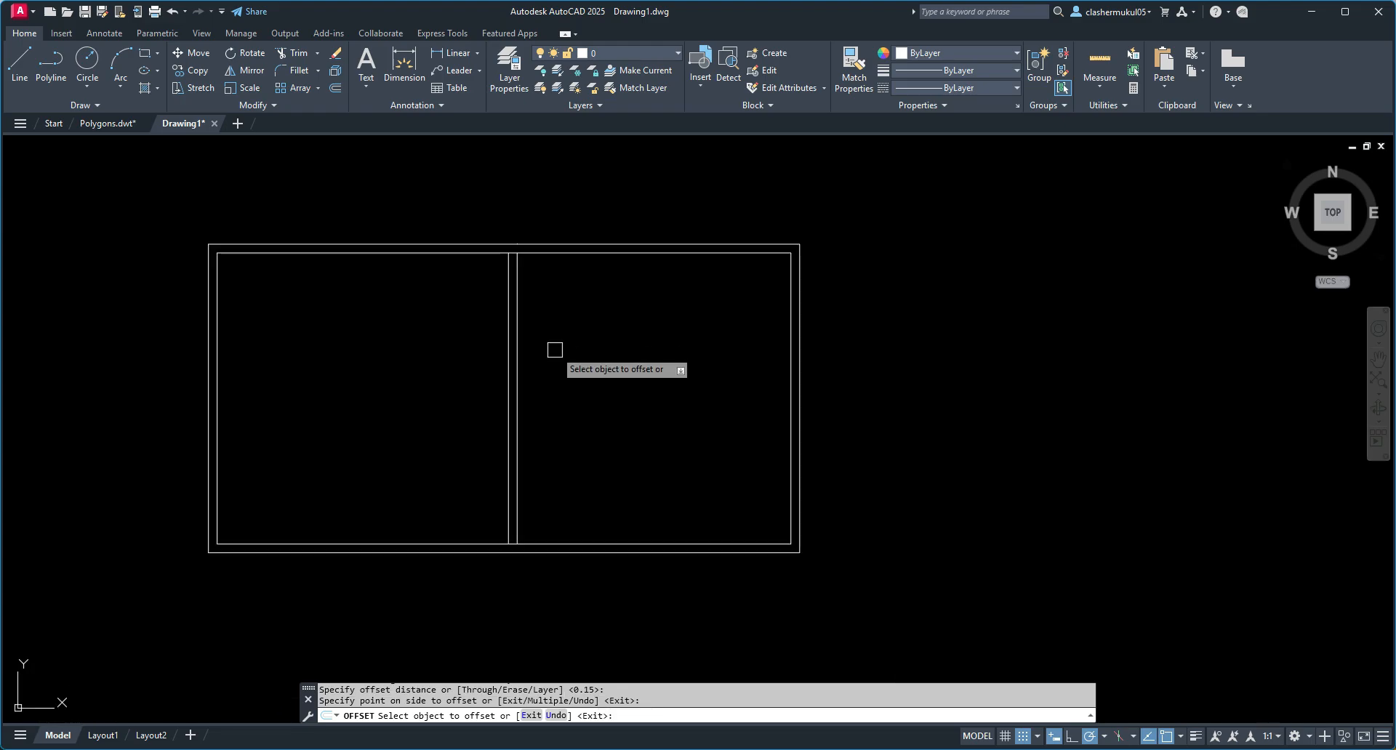